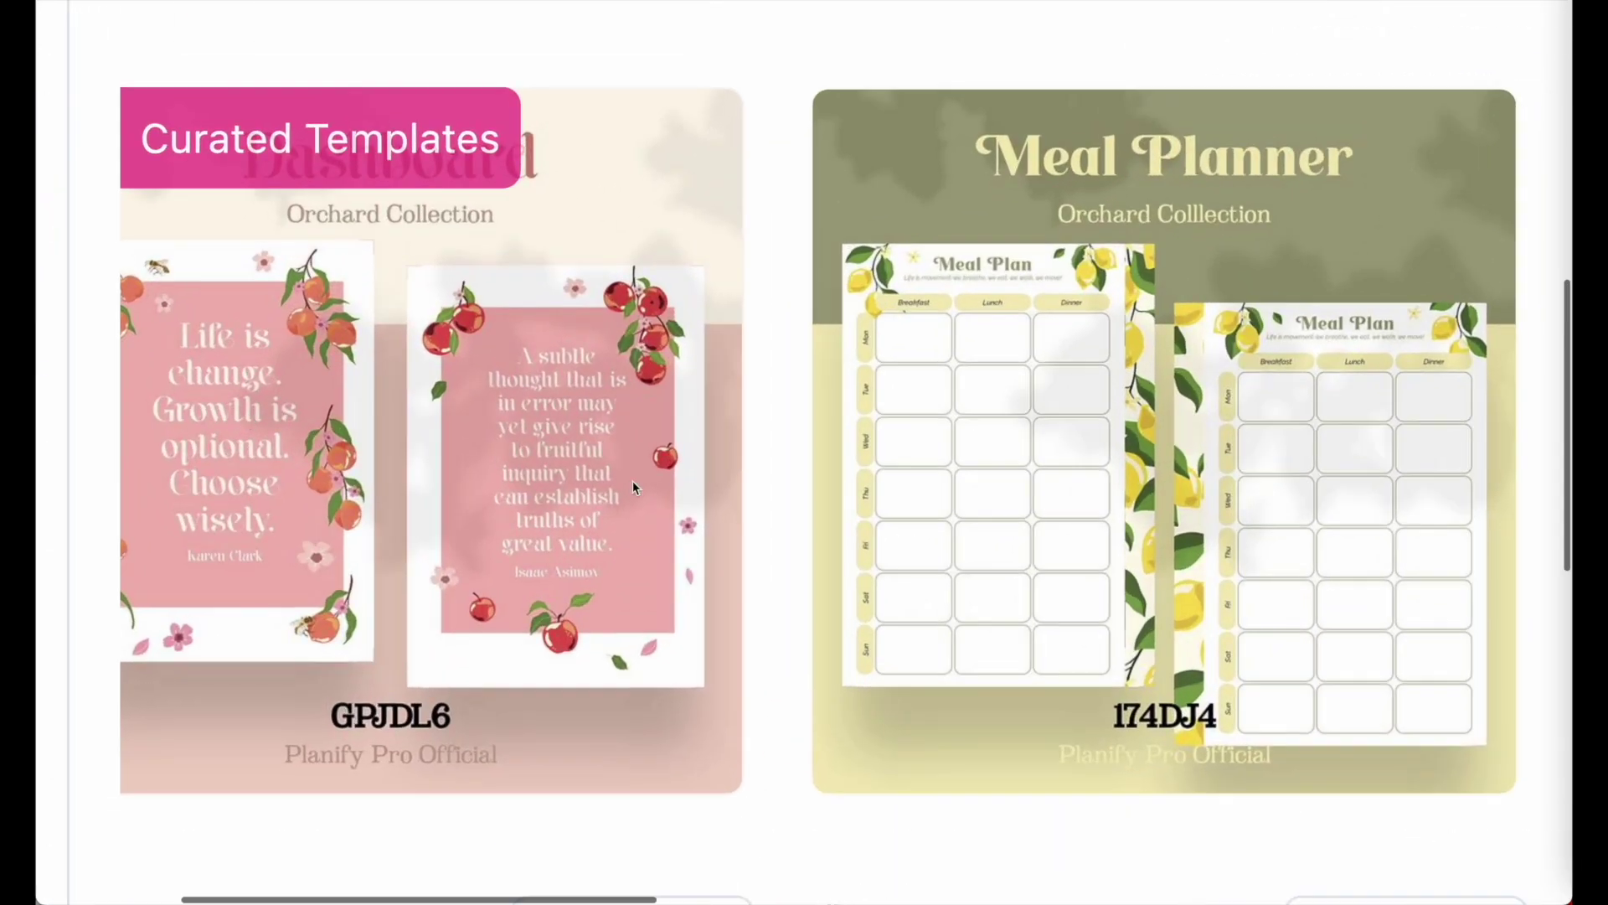
# Step: Create a new blank planner from the Hub instead of resuming the previous design
pyautogui.hscroll(3, 384, 440)
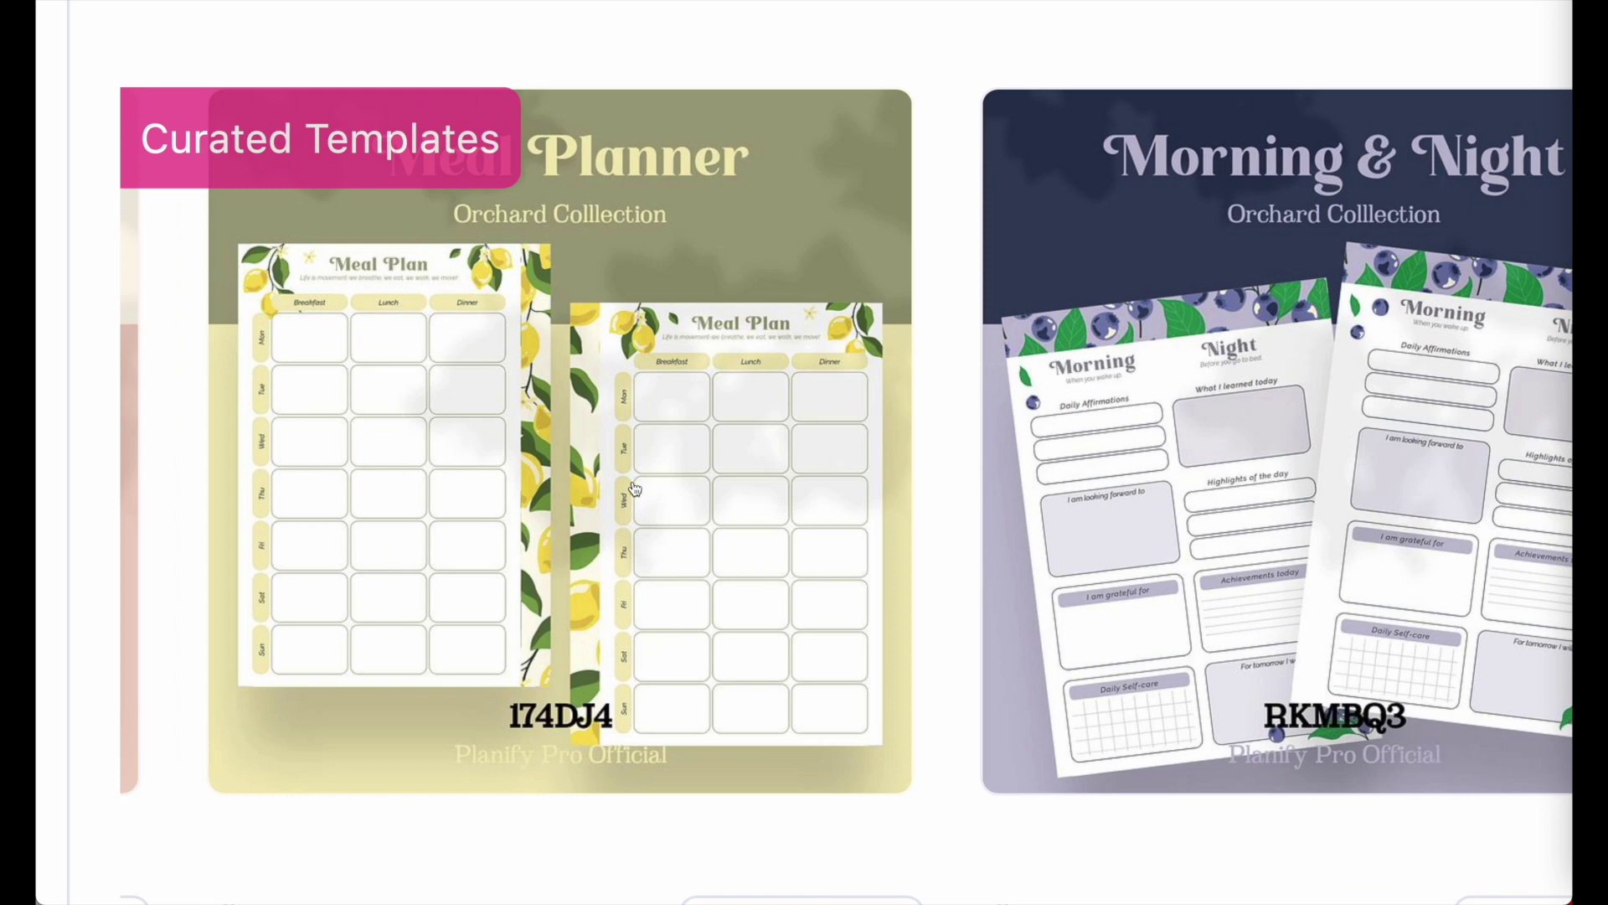
pyautogui.hscroll(5, 635, 488)
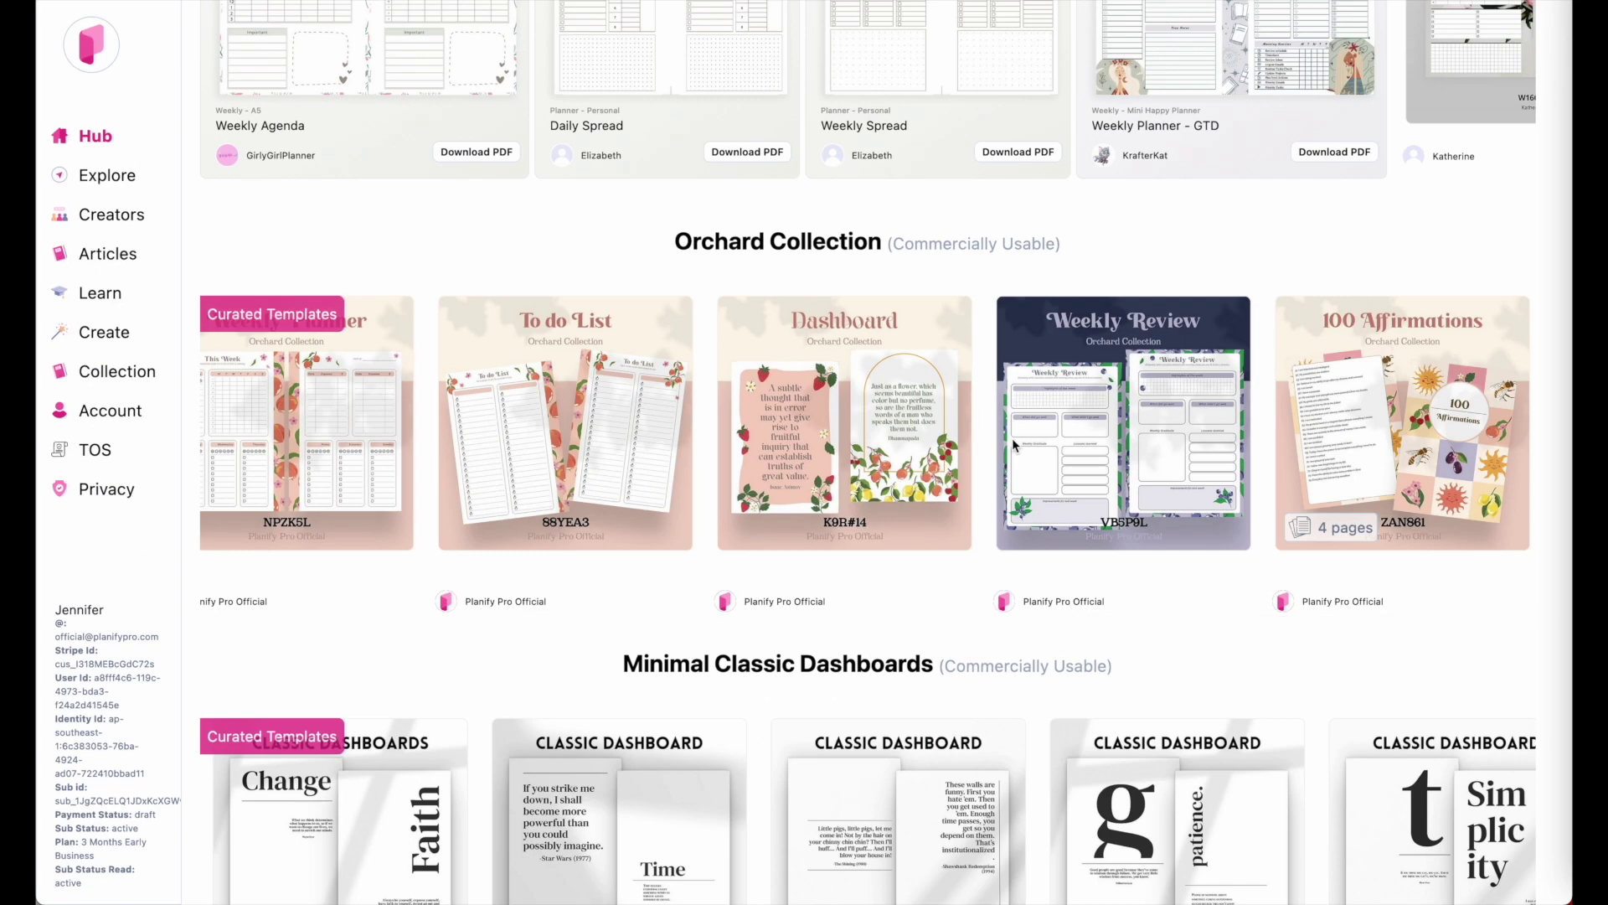
pyautogui.hscroll(-2, 922, 439)
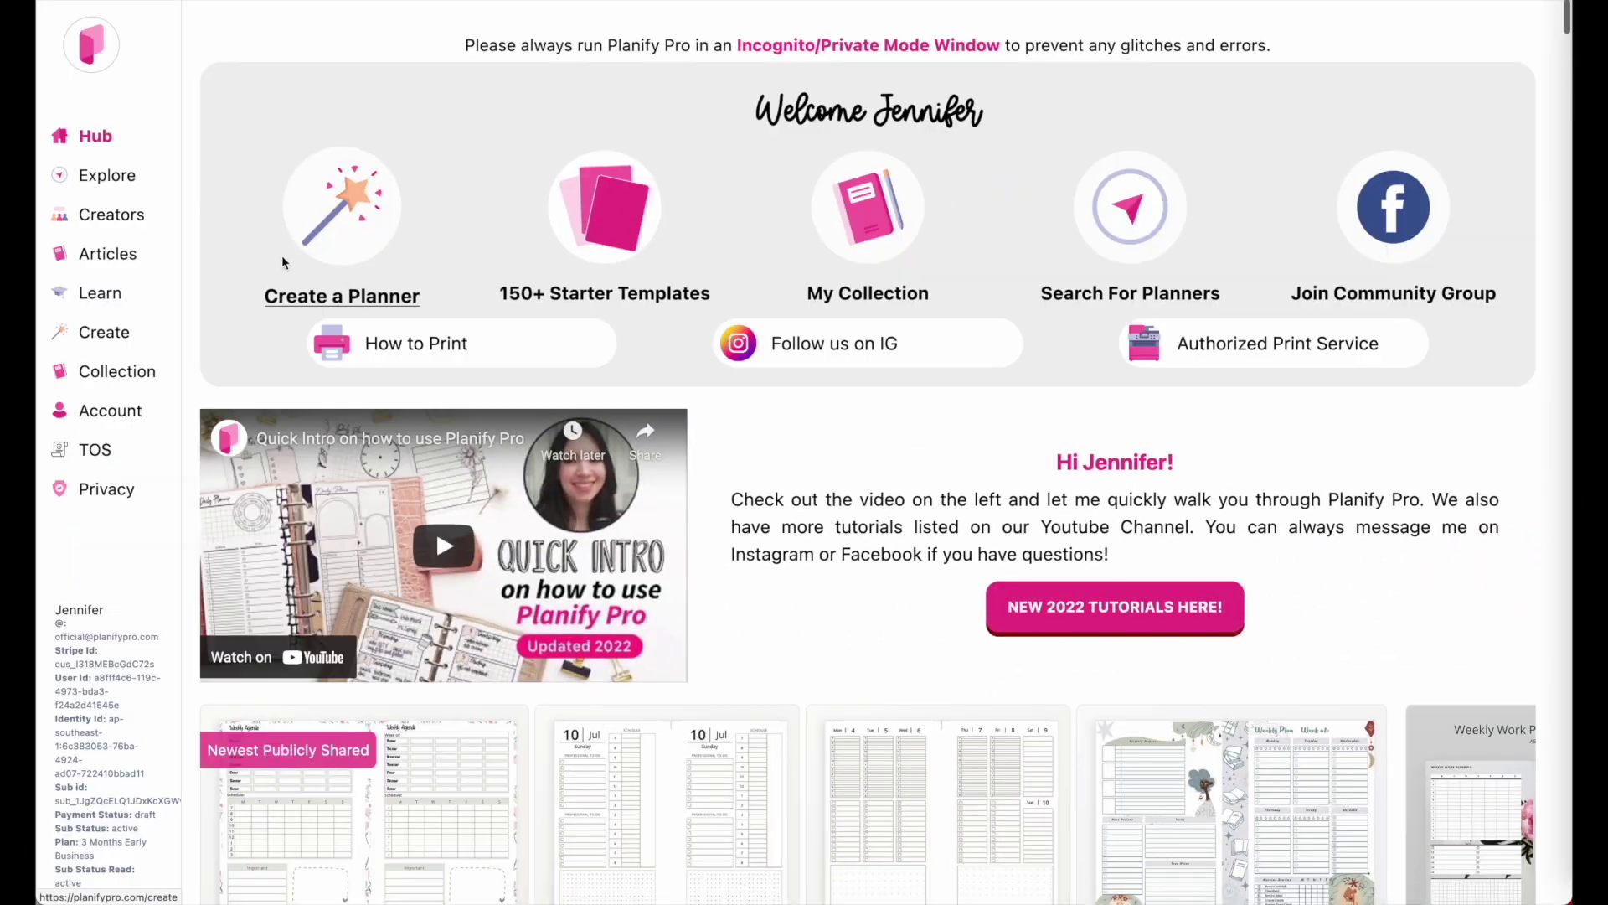
pyautogui.click(282, 263)
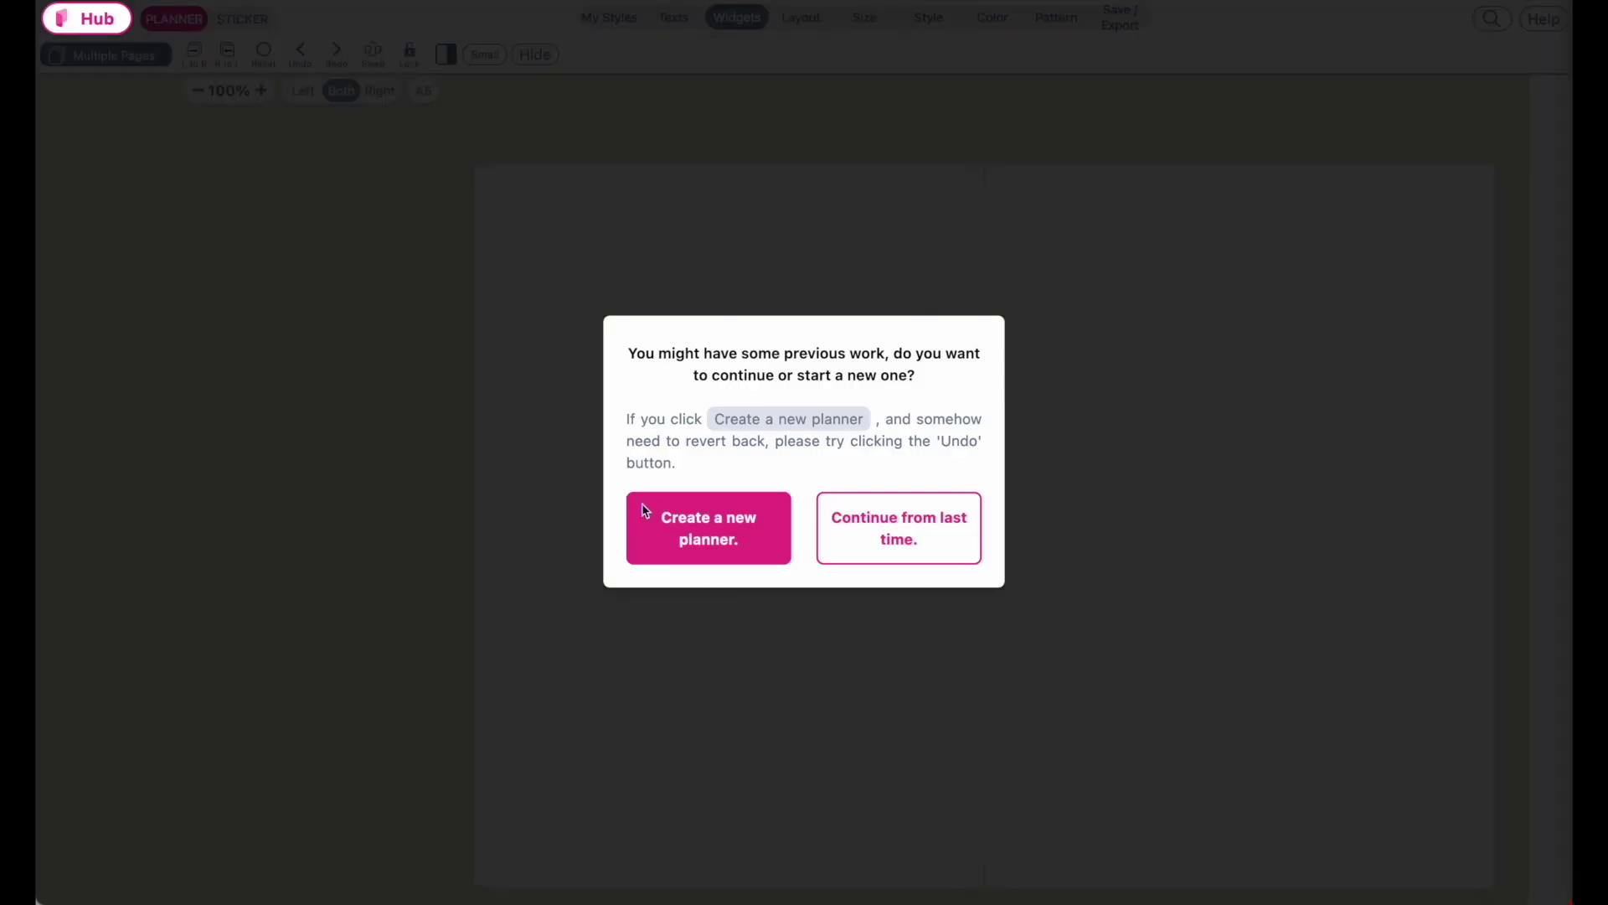
pyautogui.click(751, 525)
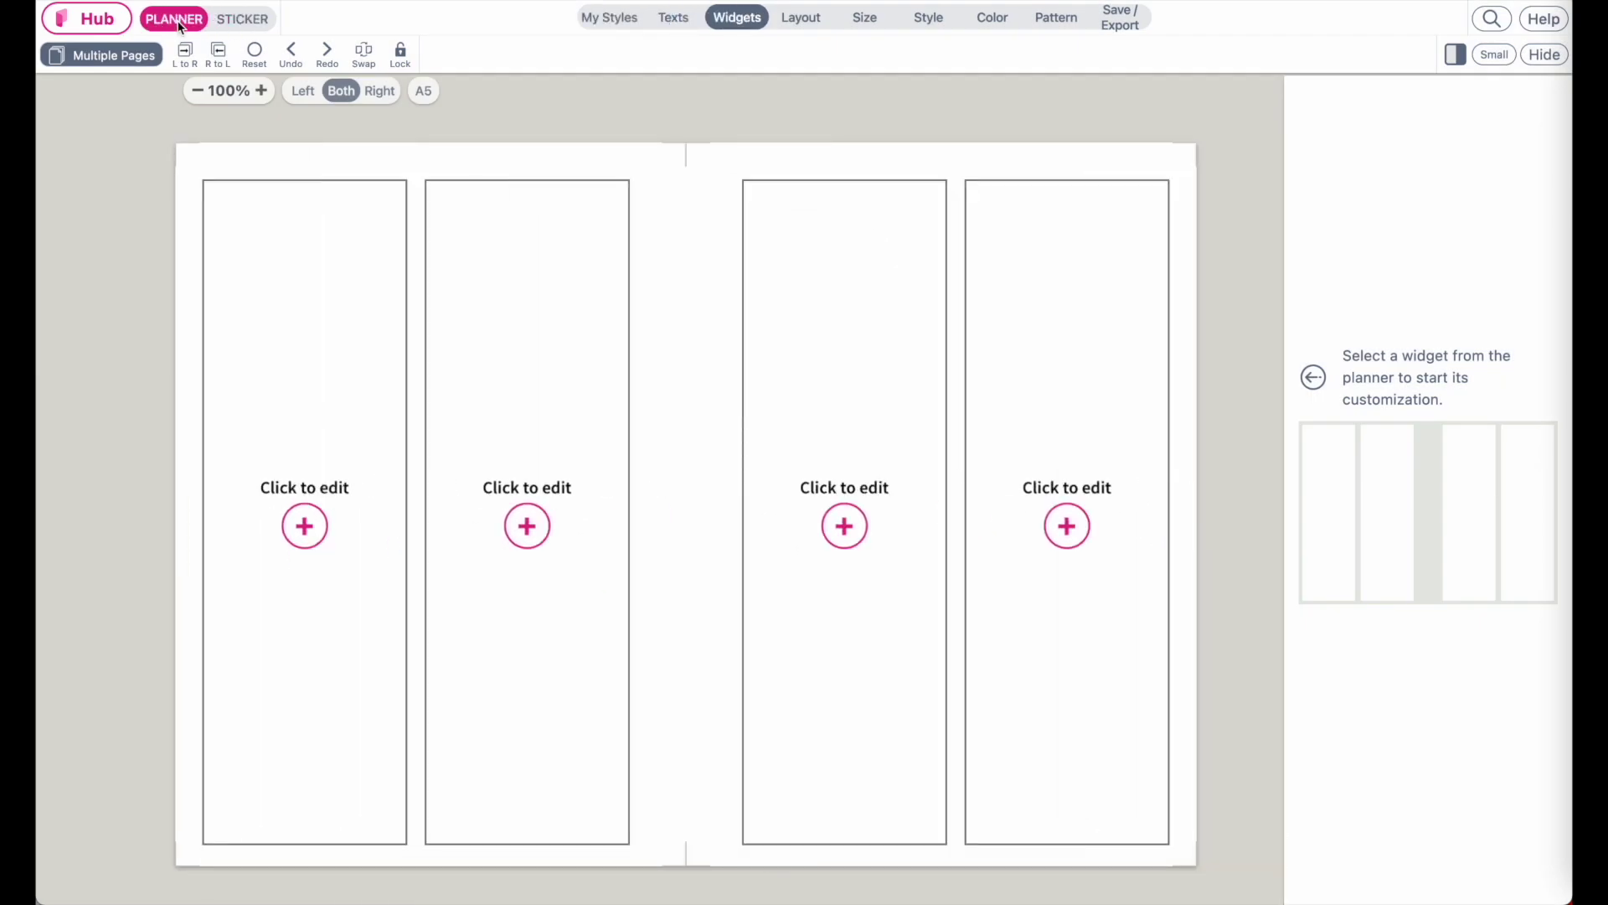
# Step: Delete the two empty columns on each A5 page so the spread is blank, then show stickers
pyautogui.click(796, 18)
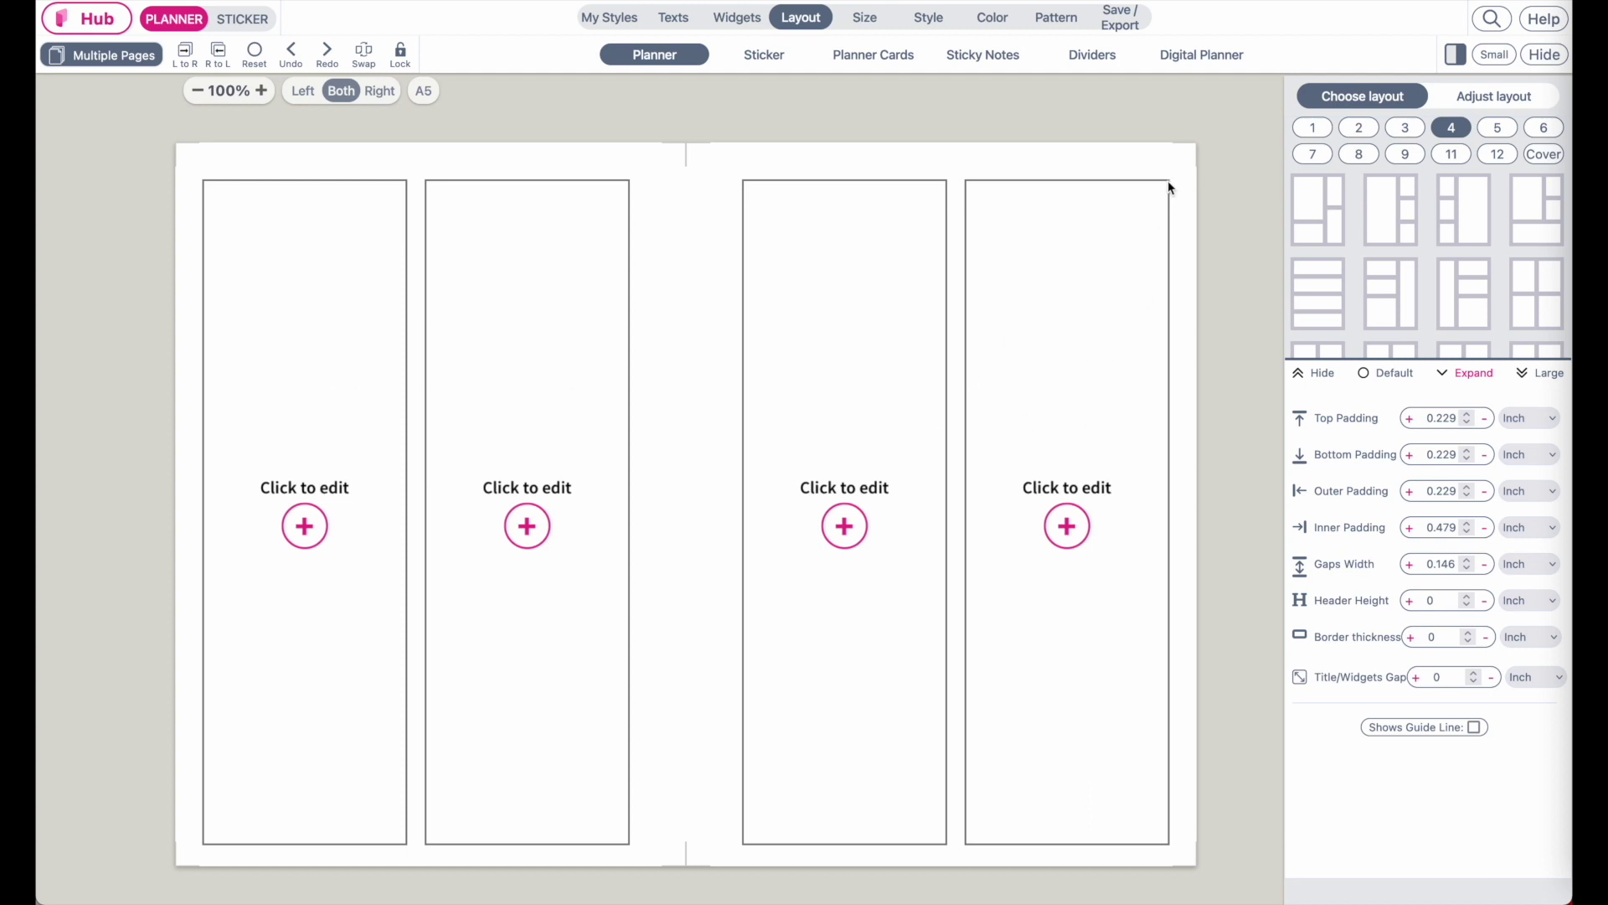
pyautogui.click(1518, 99)
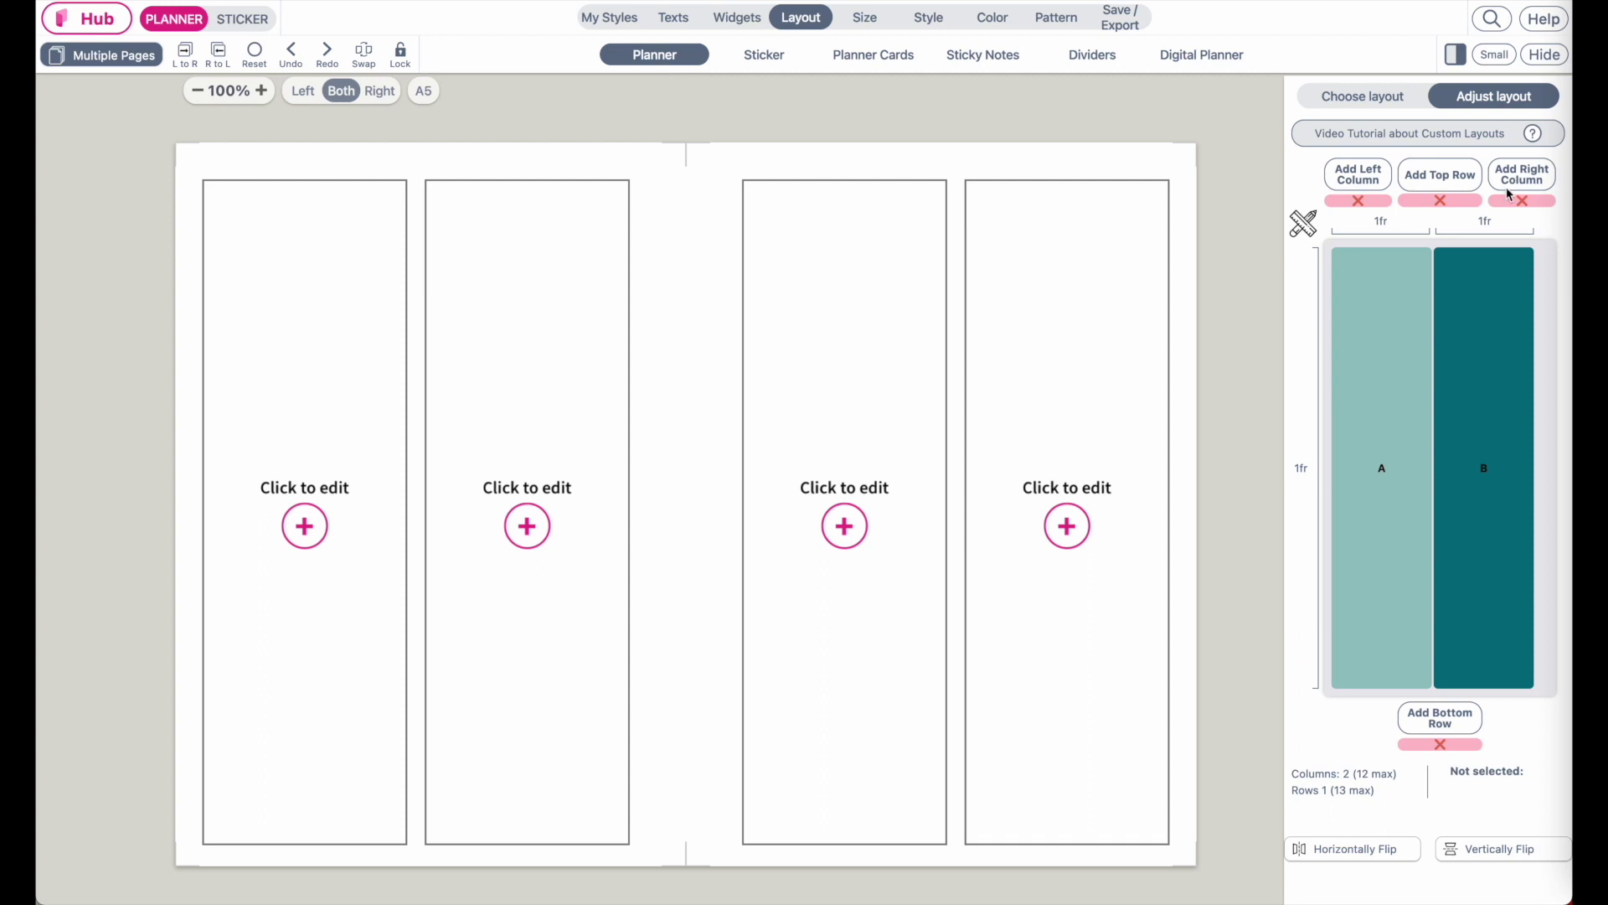
pyautogui.click(1402, 501)
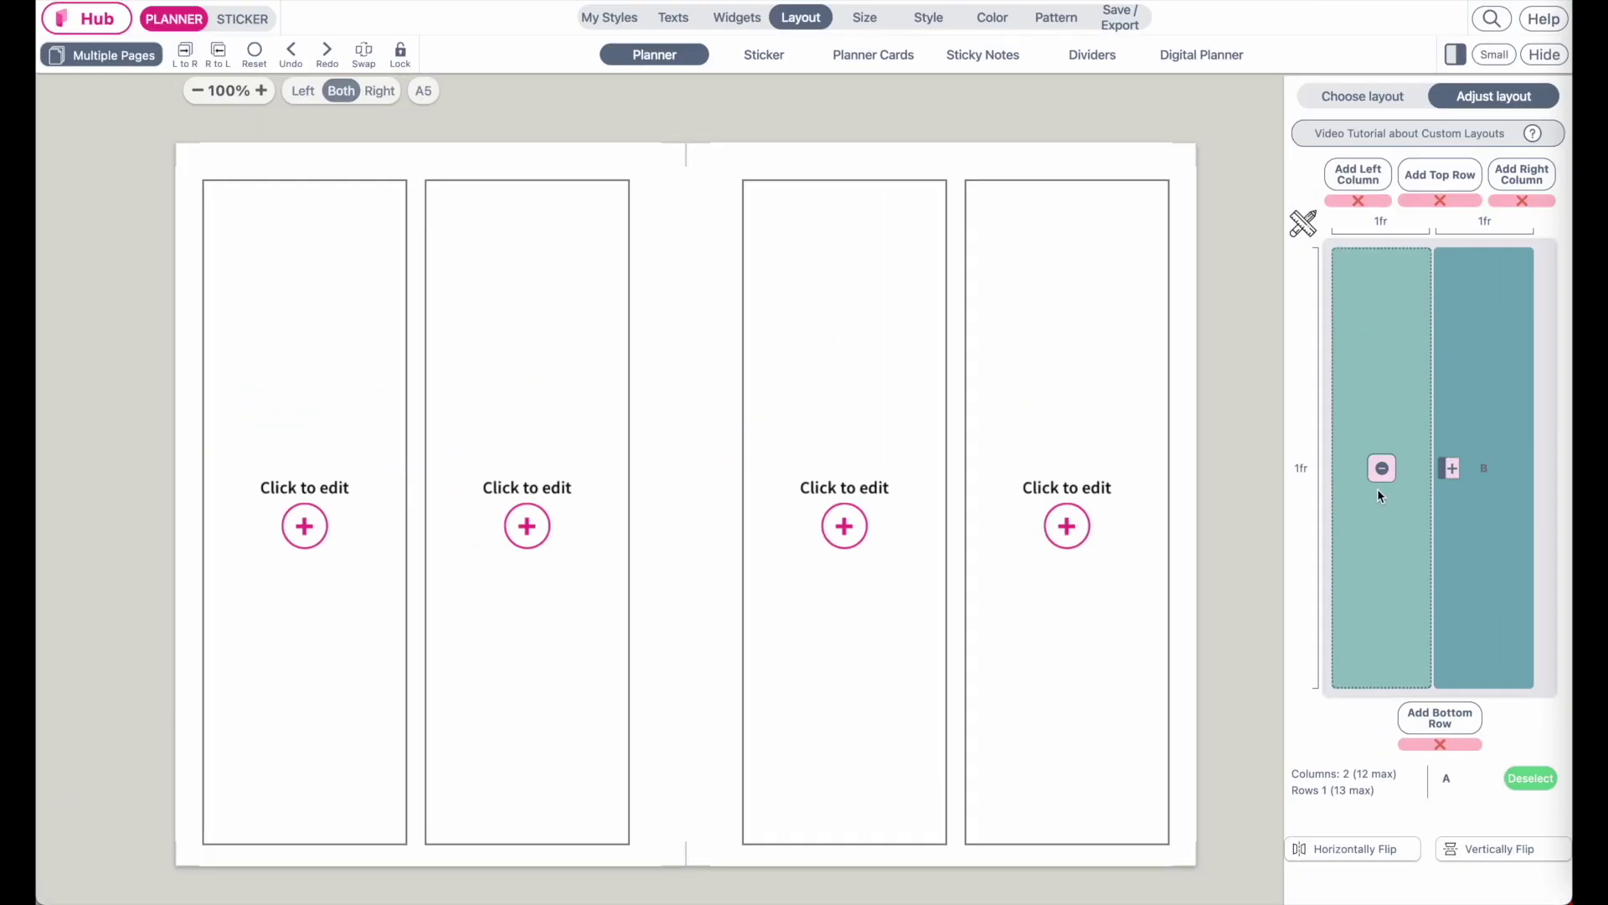
pyautogui.click(1382, 467)
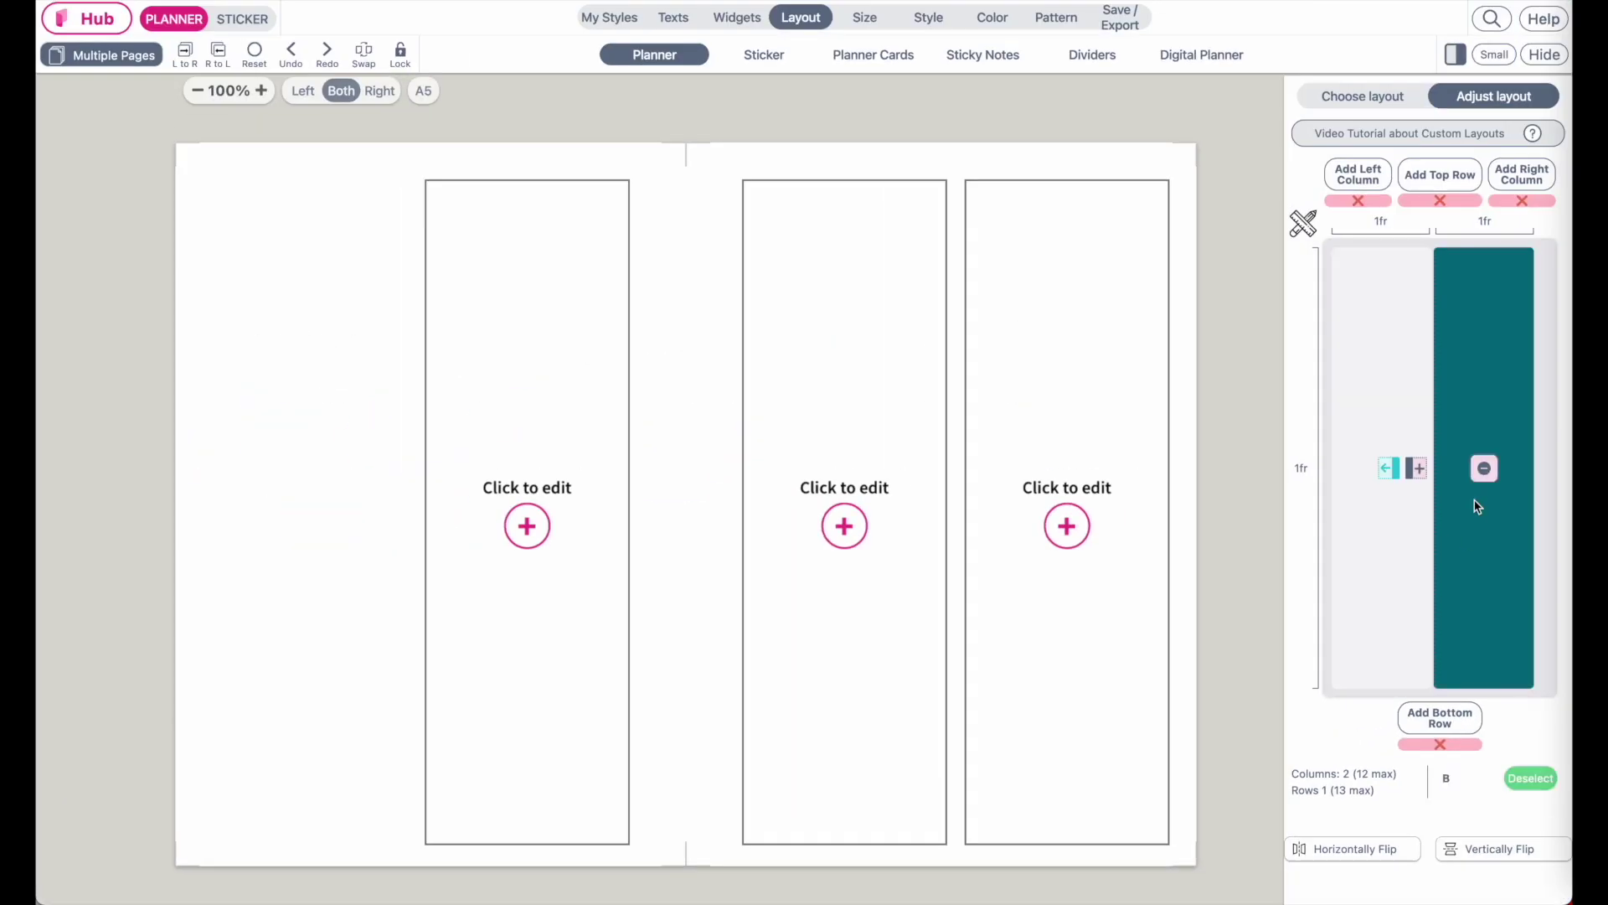
pyautogui.click(1482, 469)
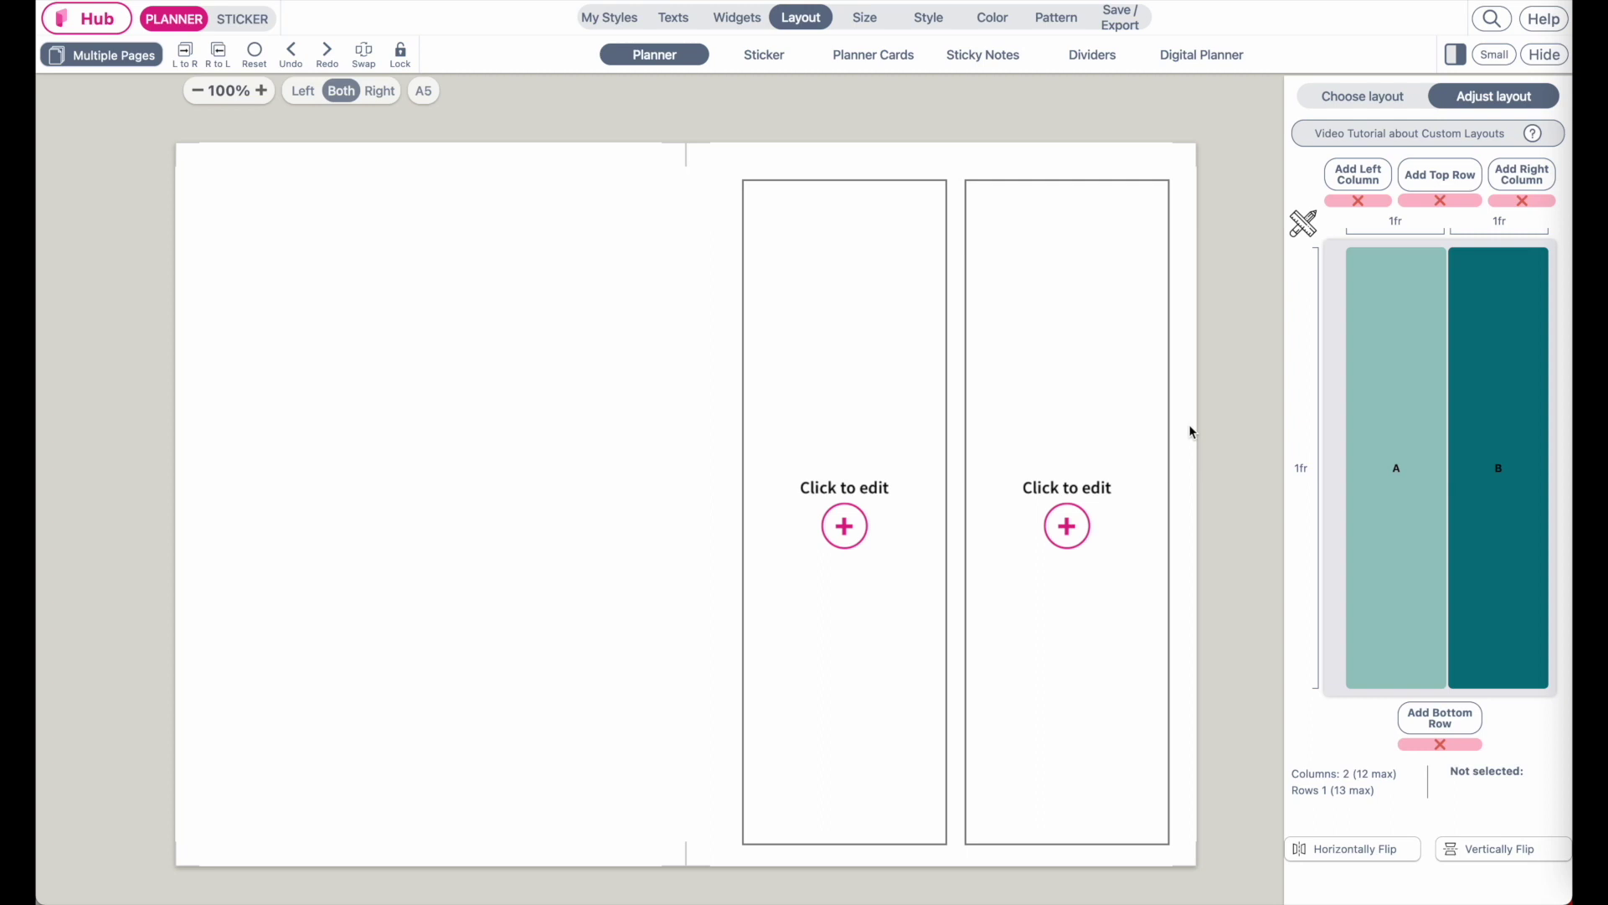
pyautogui.click(1390, 467)
pyautogui.click(1495, 470)
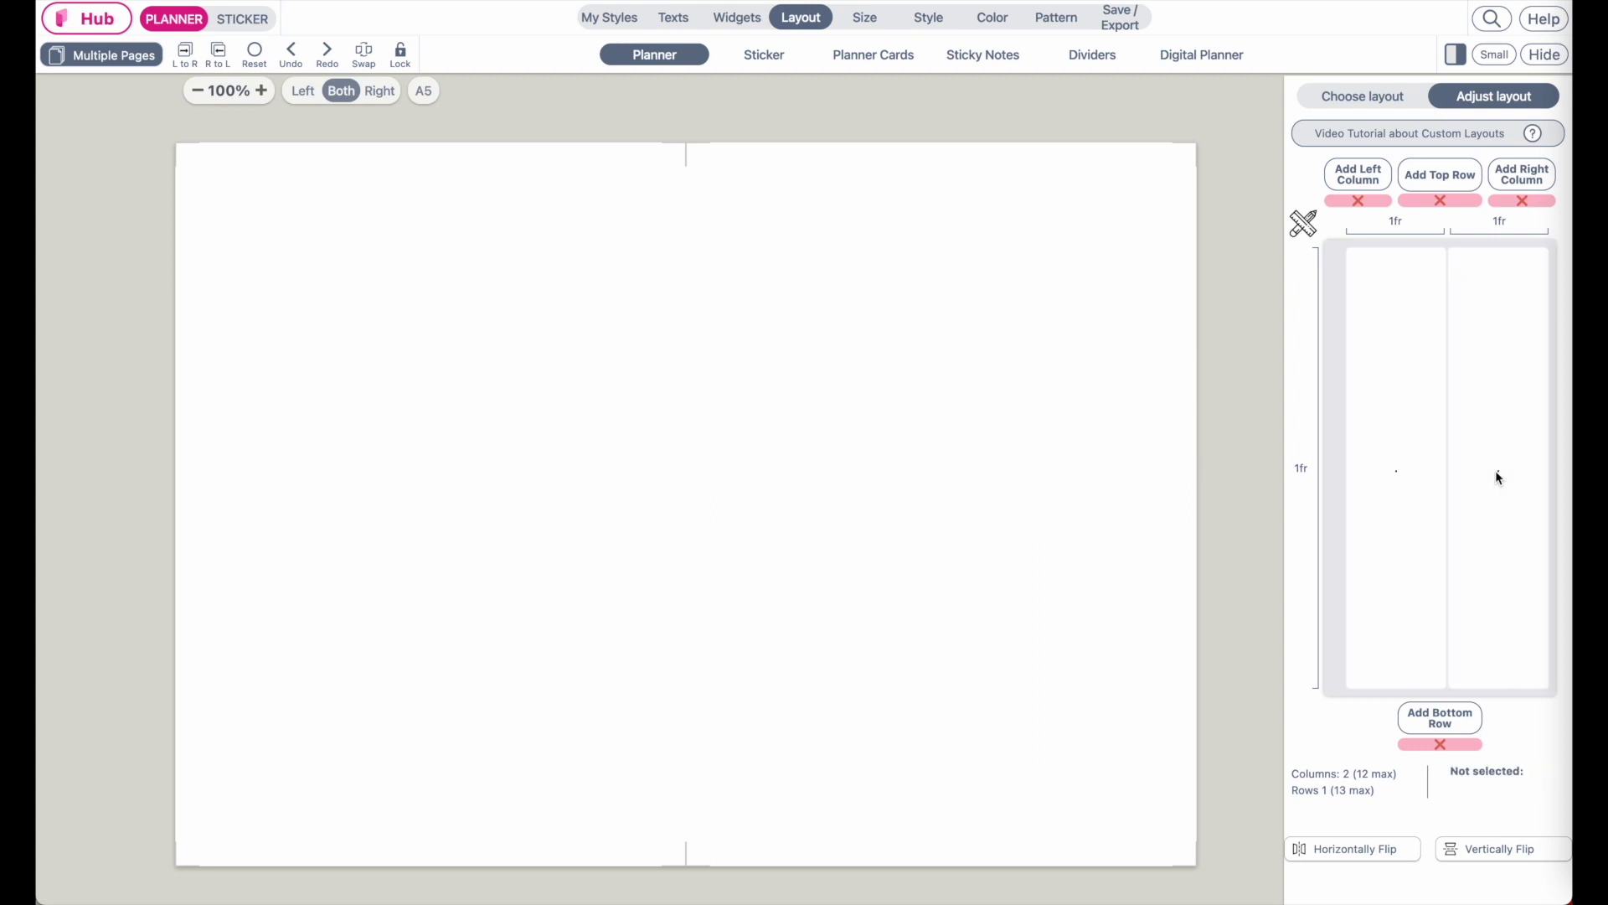
pyautogui.click(246, 18)
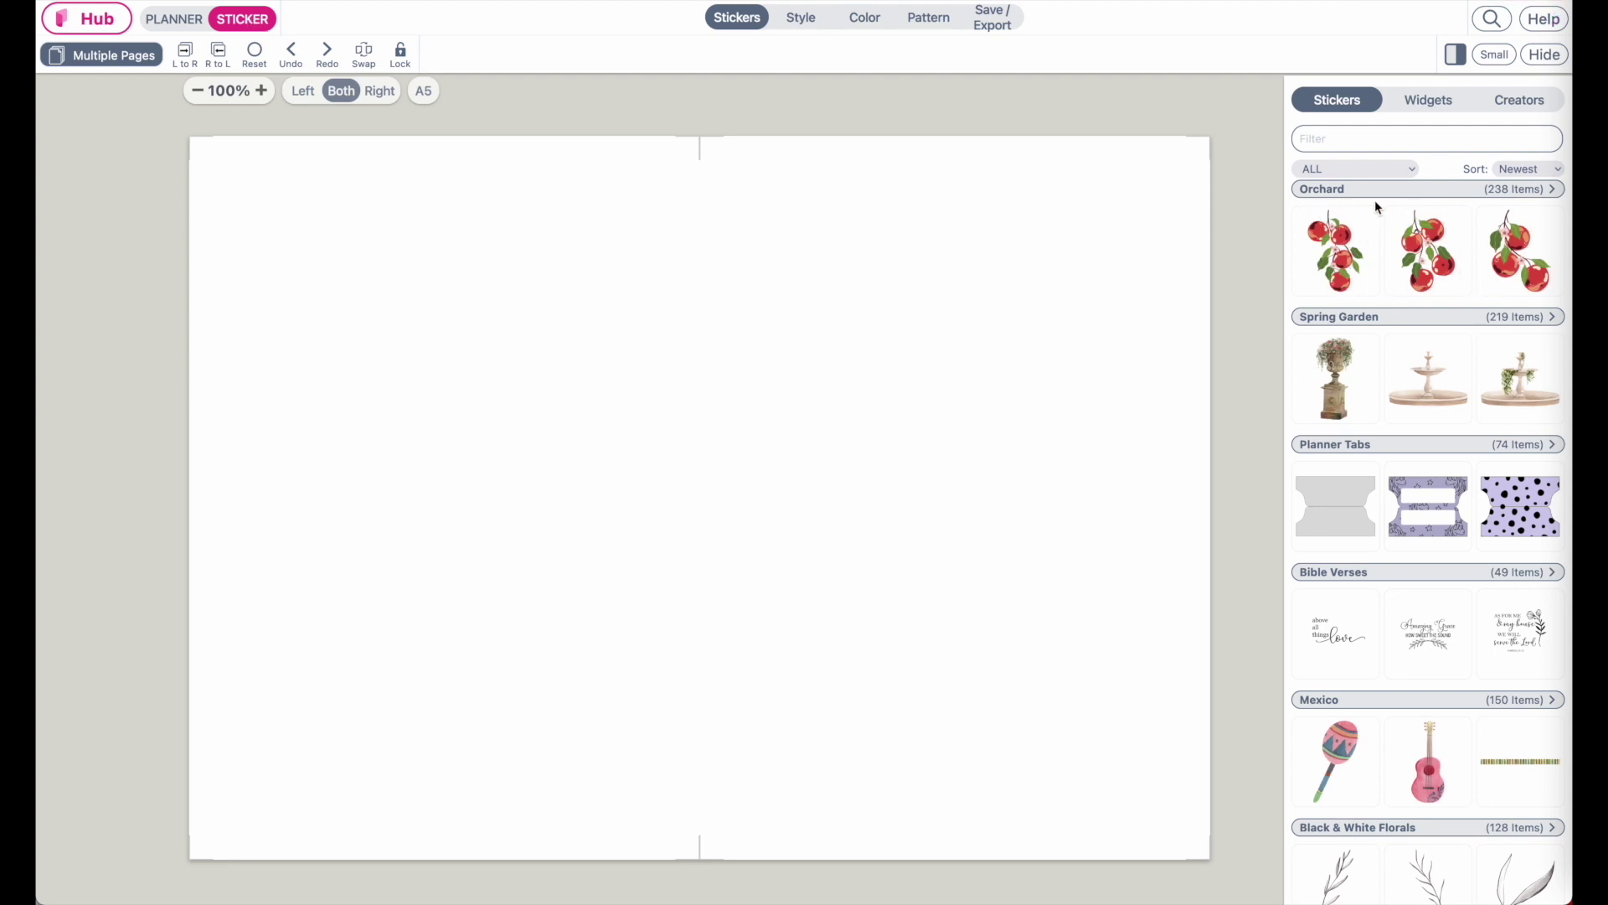
# Step: Open the Orchard stickers in the wider Small panel and scroll to the pink paper shapes
pyautogui.click(1321, 190)
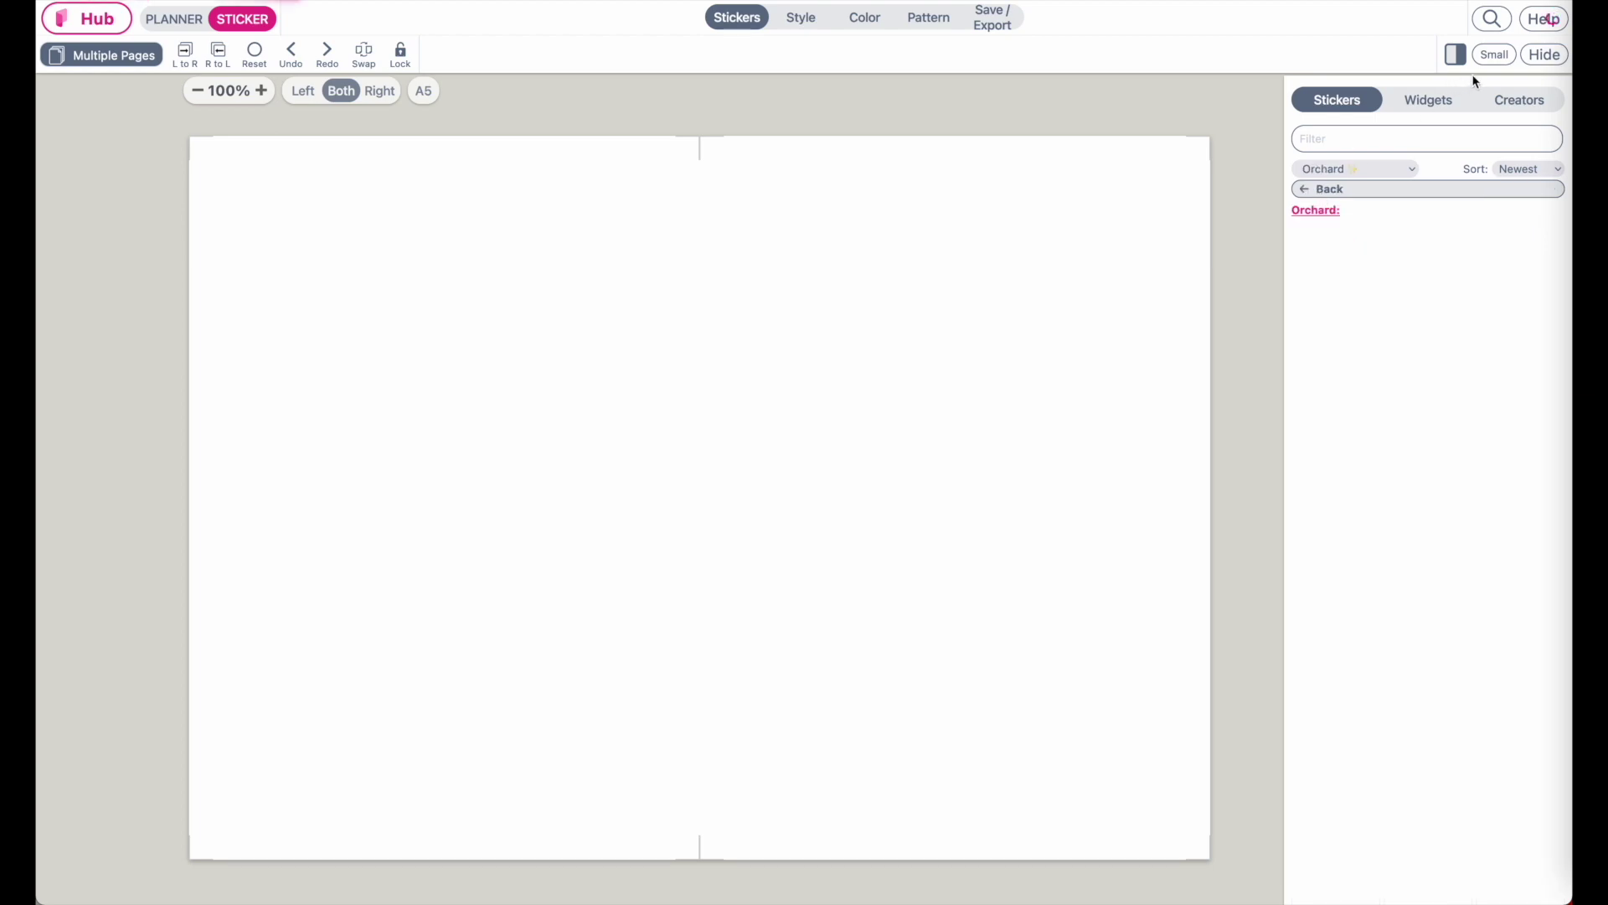
pyautogui.click(1496, 54)
pyautogui.scroll(-10, 1313, 542)
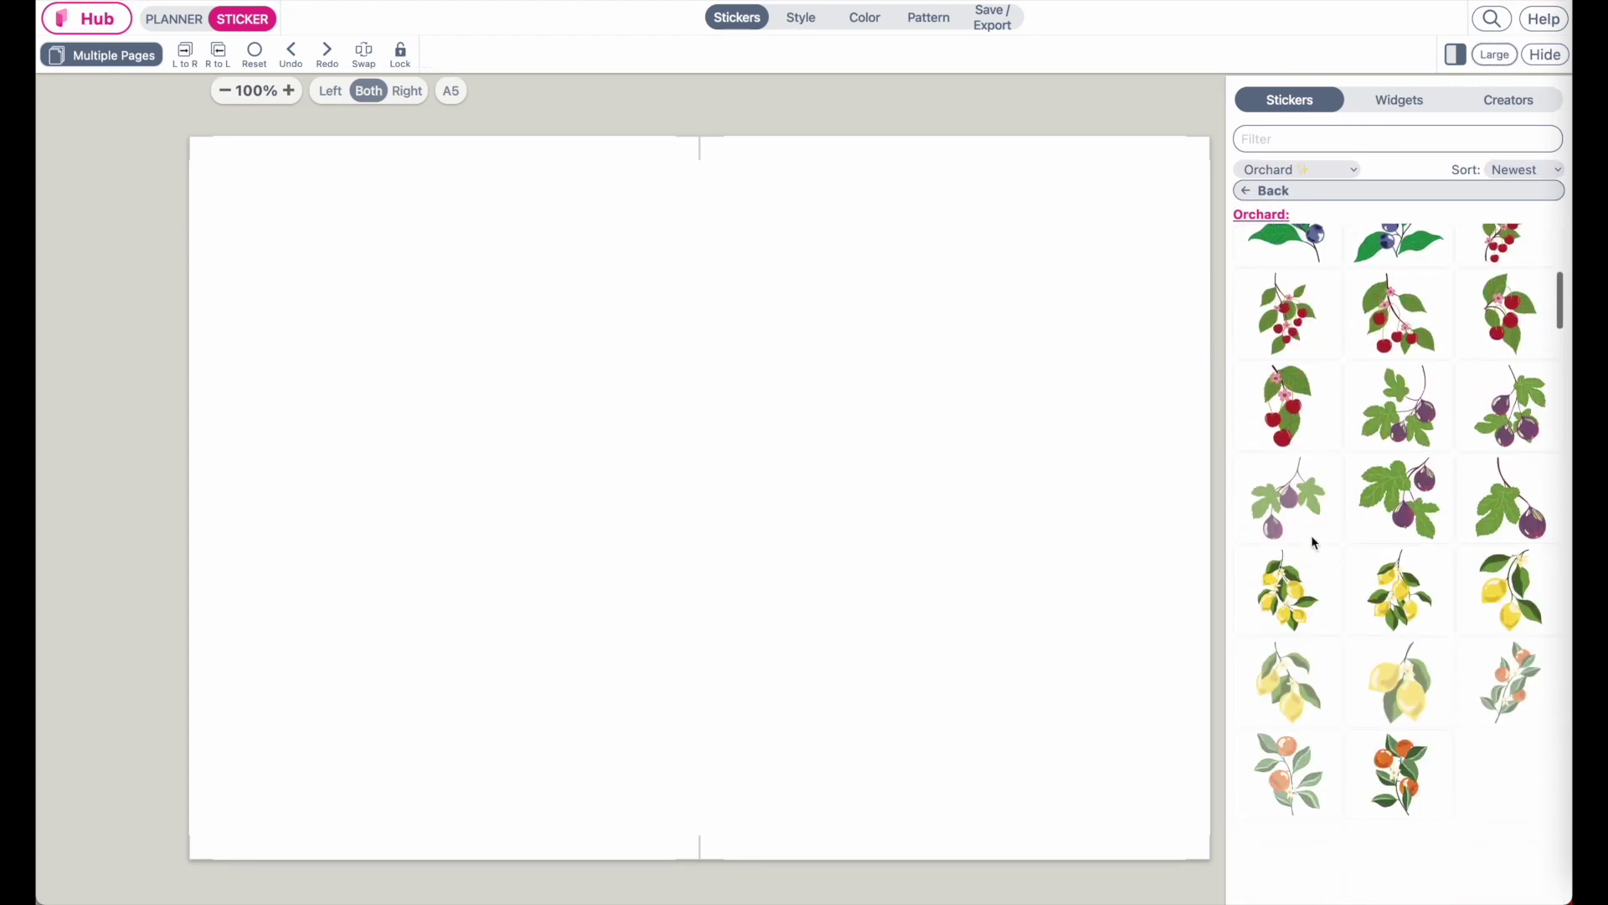
pyautogui.scroll(-15, 1313, 542)
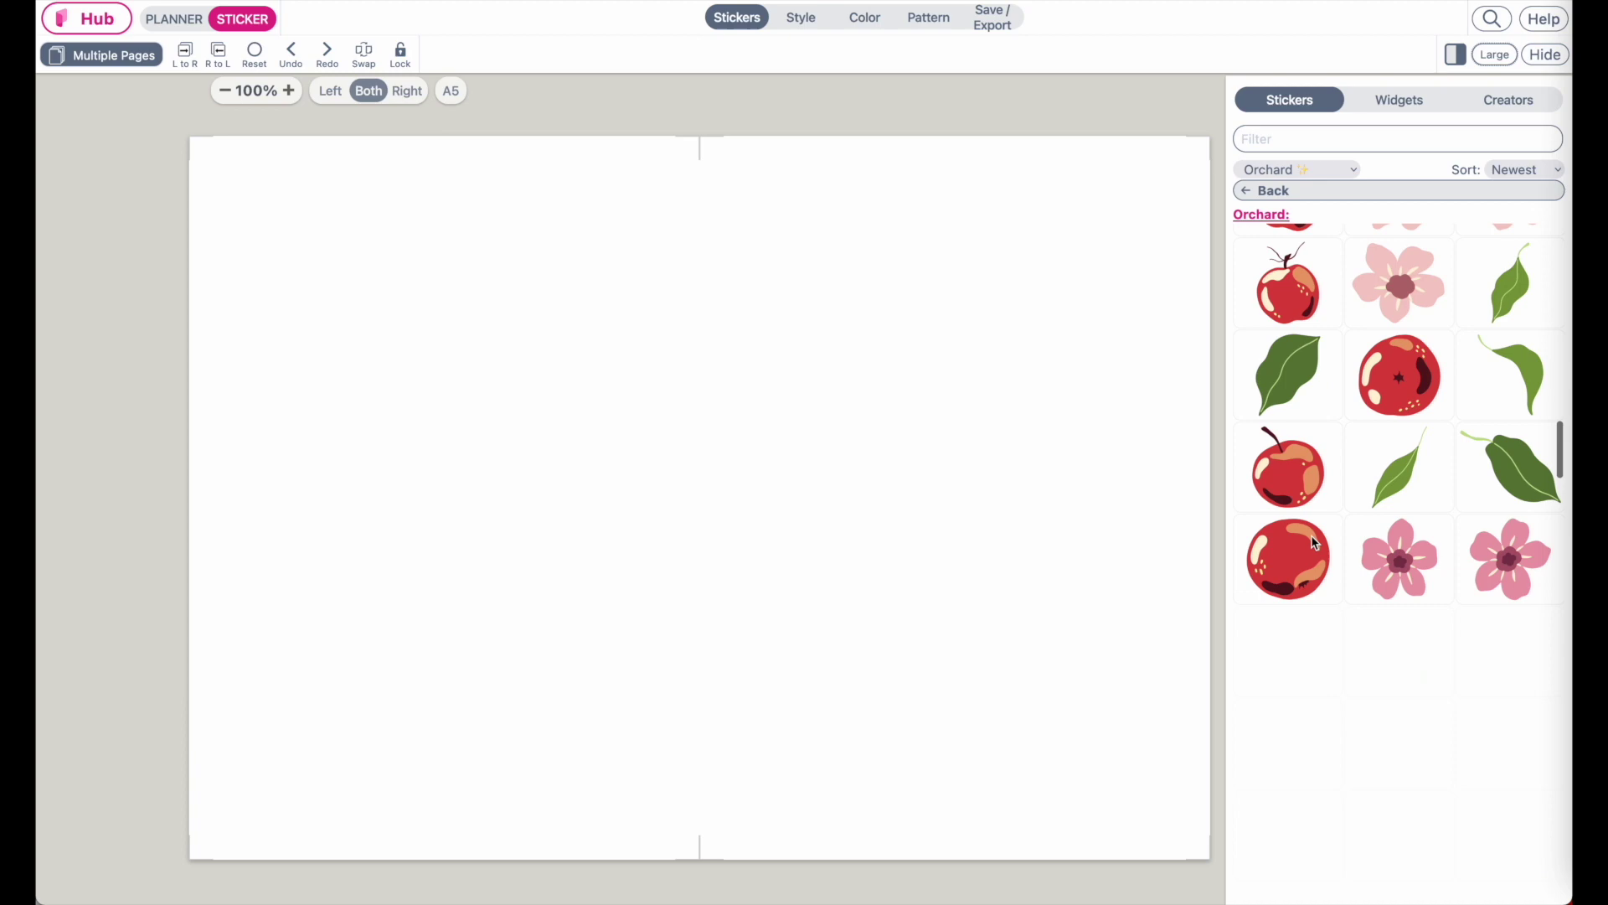
pyautogui.scroll(-10, 1313, 543)
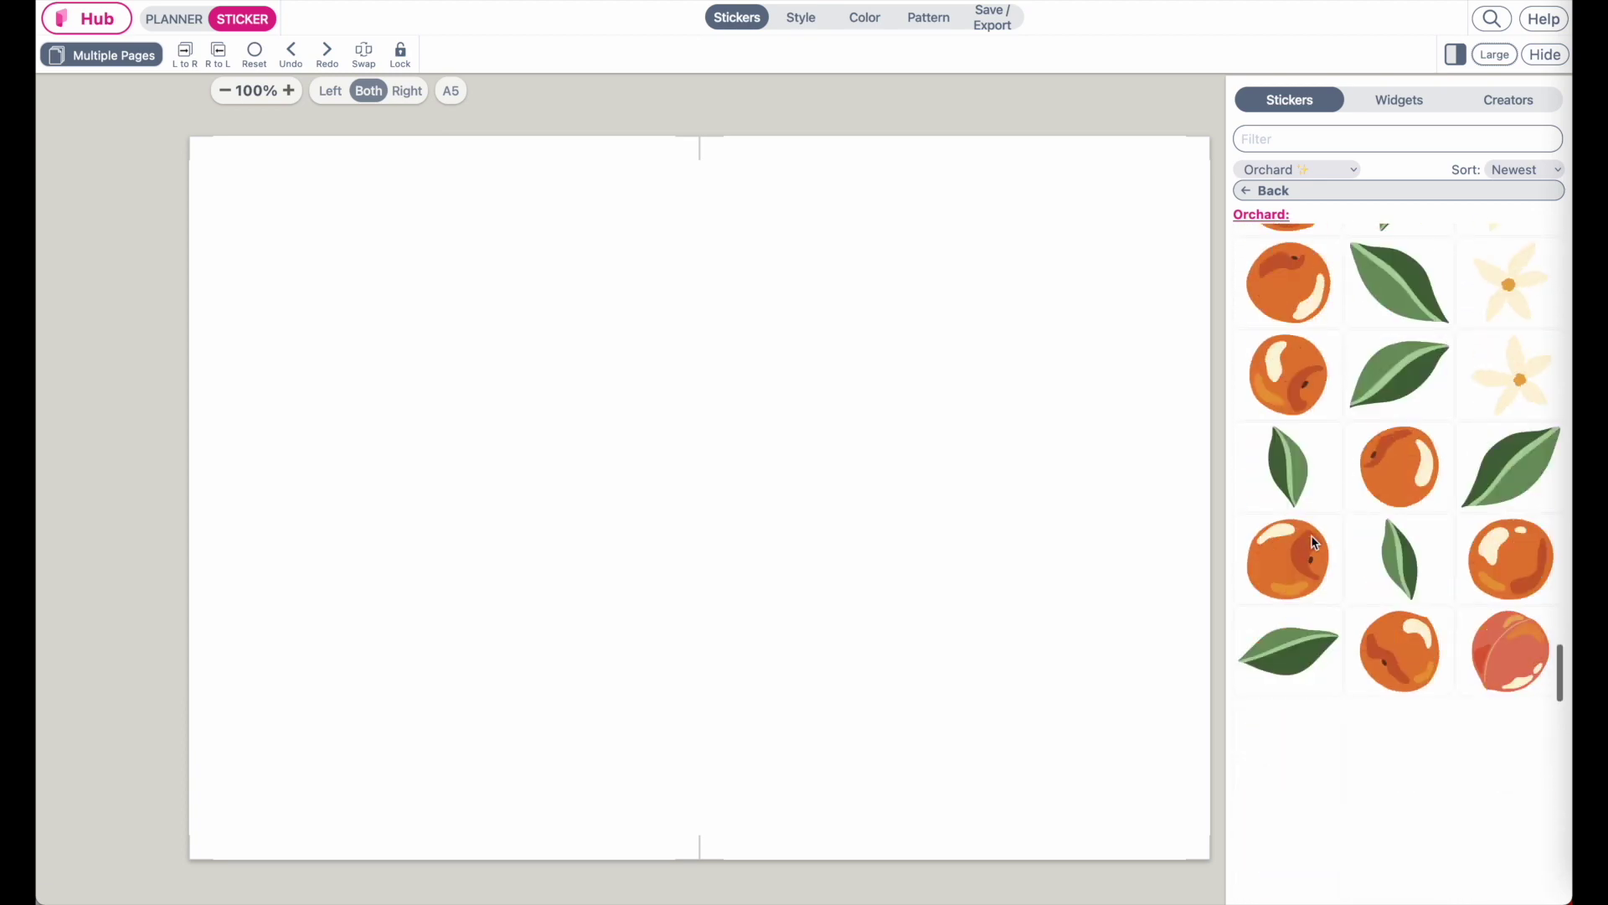
pyautogui.scroll(-10, 1311, 542)
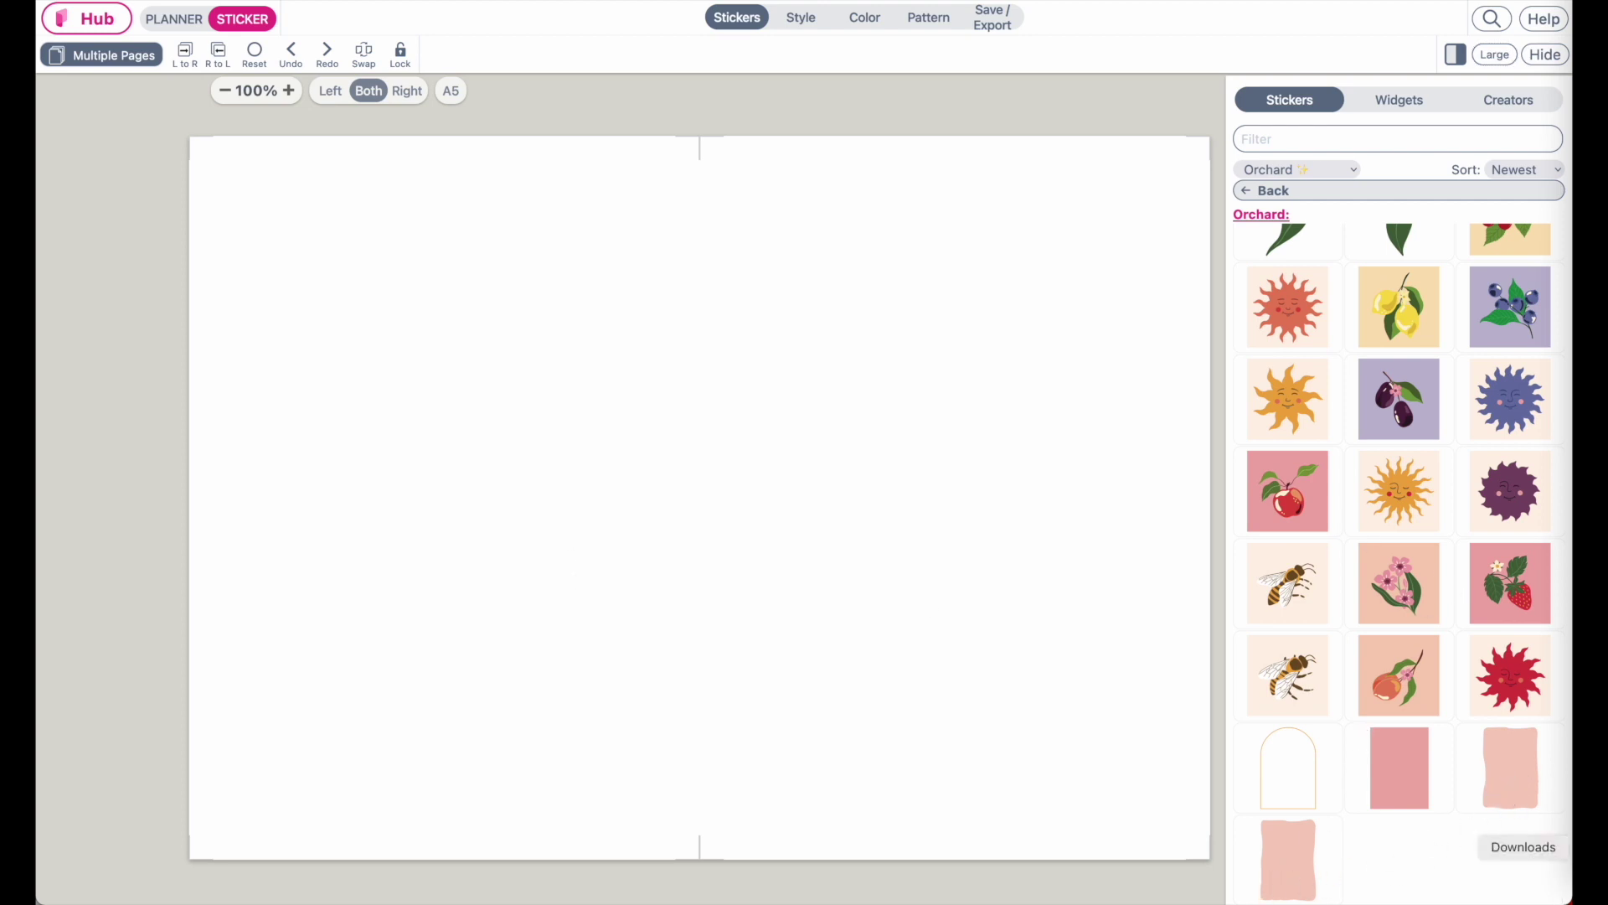
# Step: Place the pink wavy Orchard shape enlarged over the left page, and view only that page
pyautogui.click(1500, 786)
pyautogui.click(273, 258)
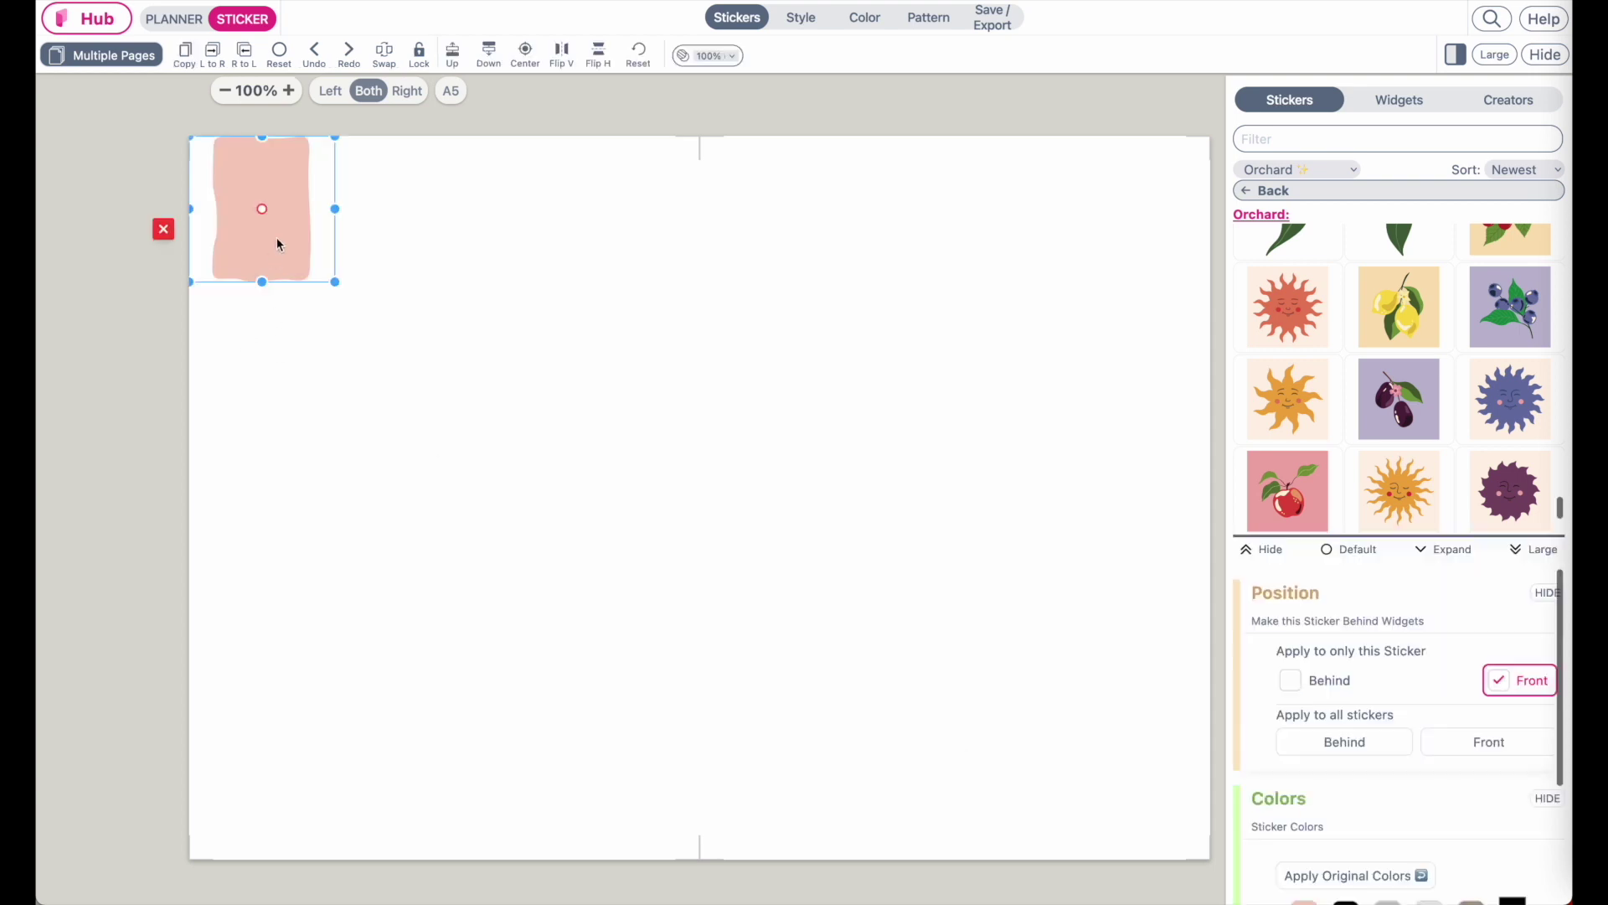
pyautogui.moveTo(335, 285); pyautogui.dragTo(650, 814)
pyautogui.moveTo(614, 763); pyautogui.dragTo(641, 784)
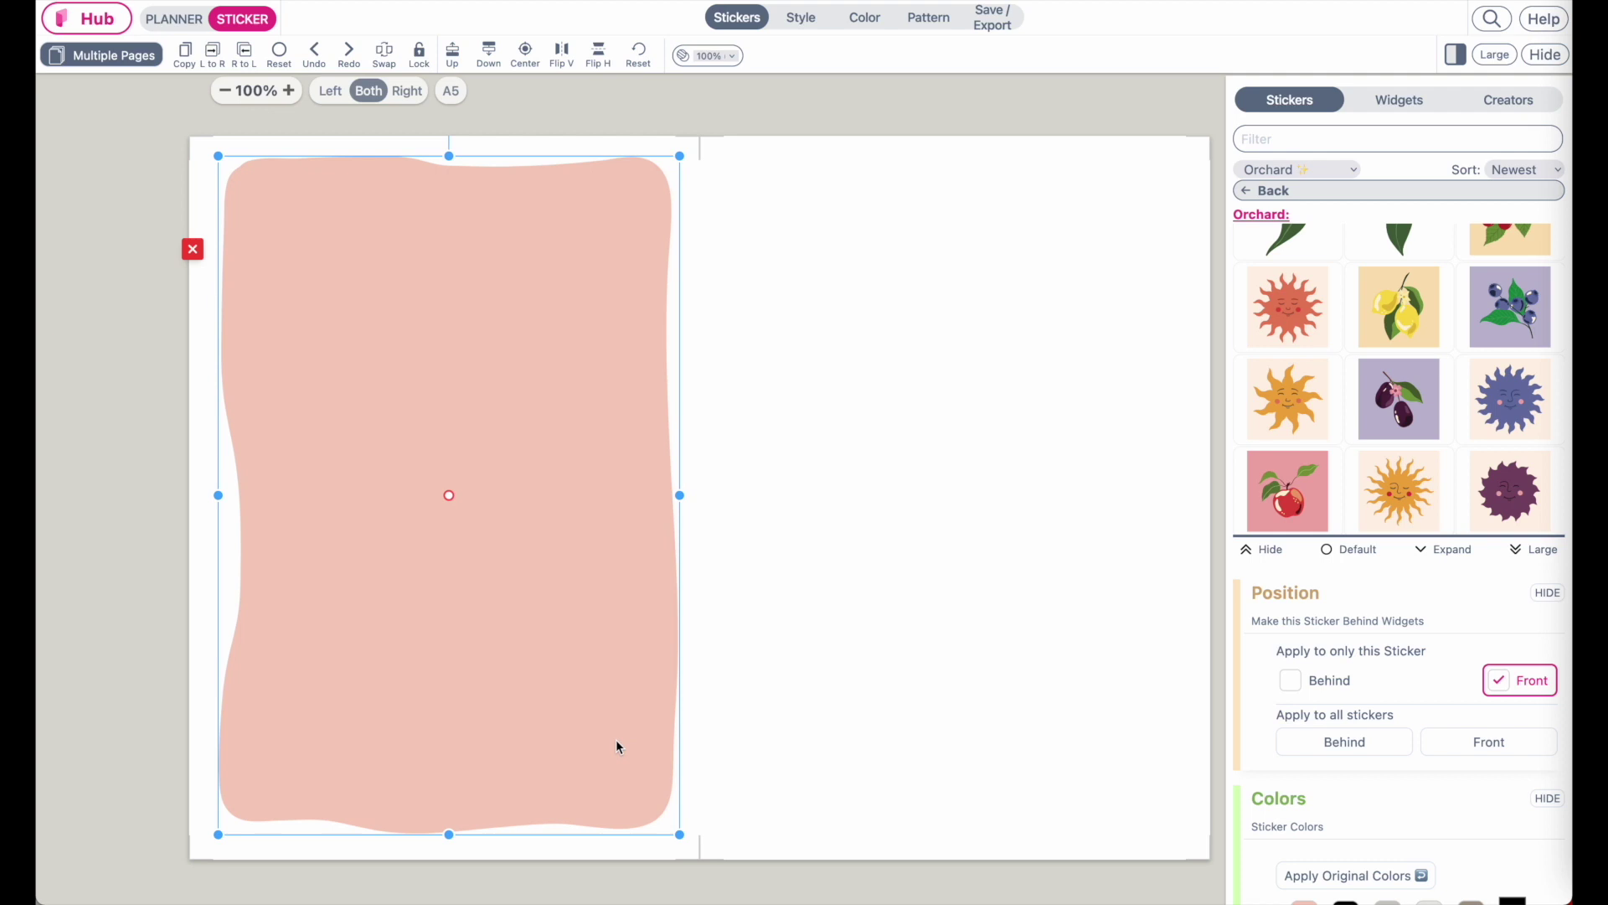
pyautogui.click(331, 94)
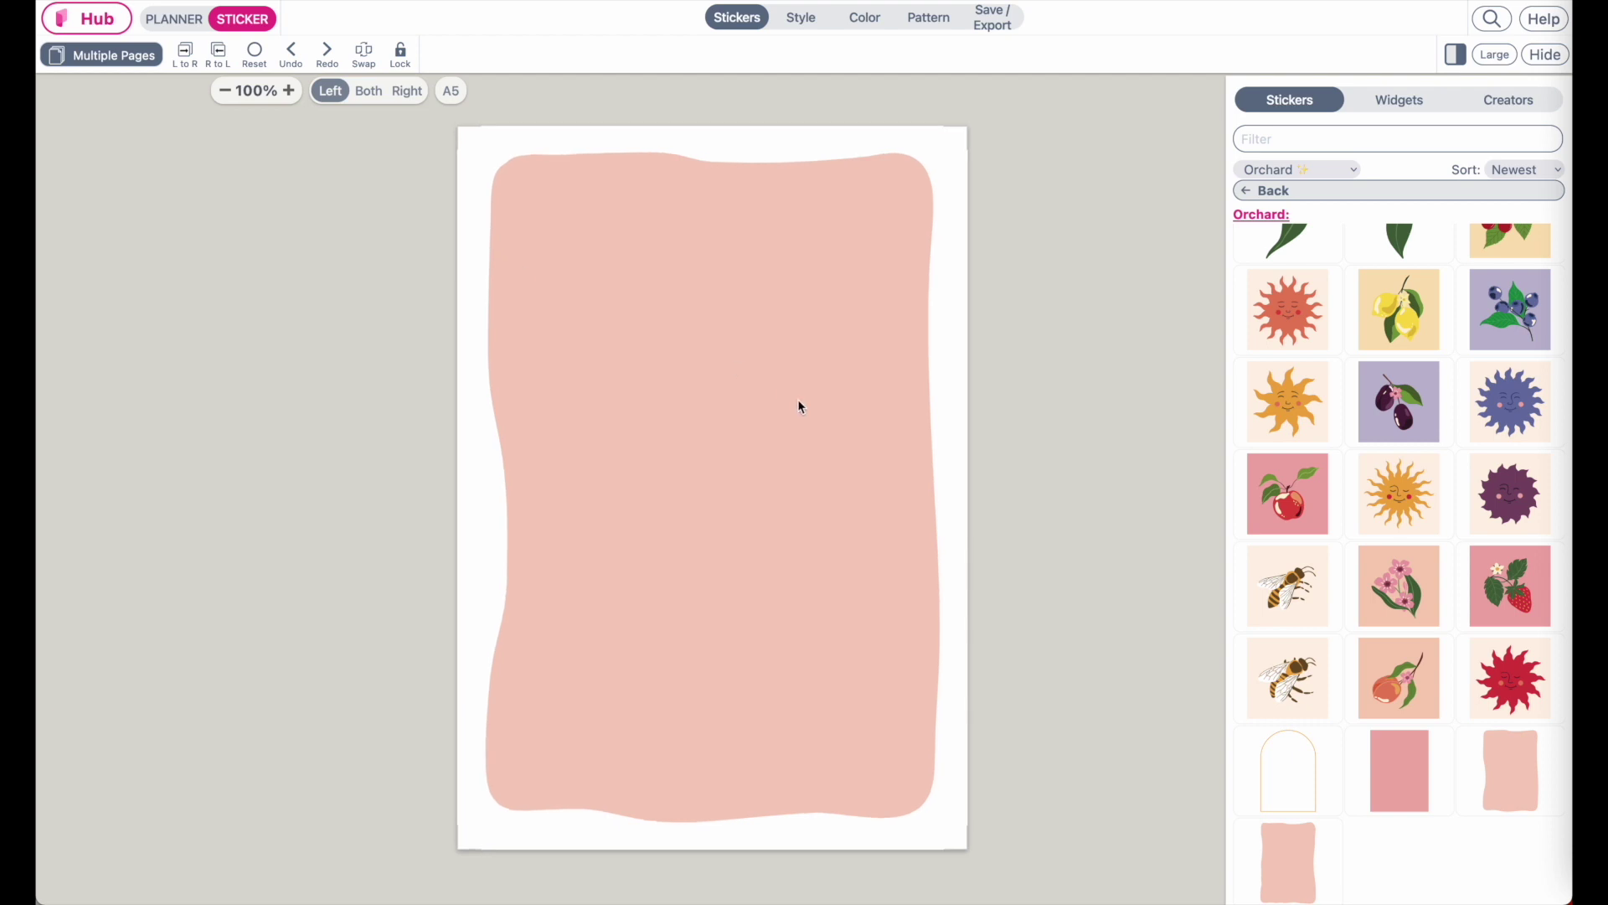
# Step: Add a quote block to the left page from the Text/Quotes widgets
pyautogui.click(1393, 101)
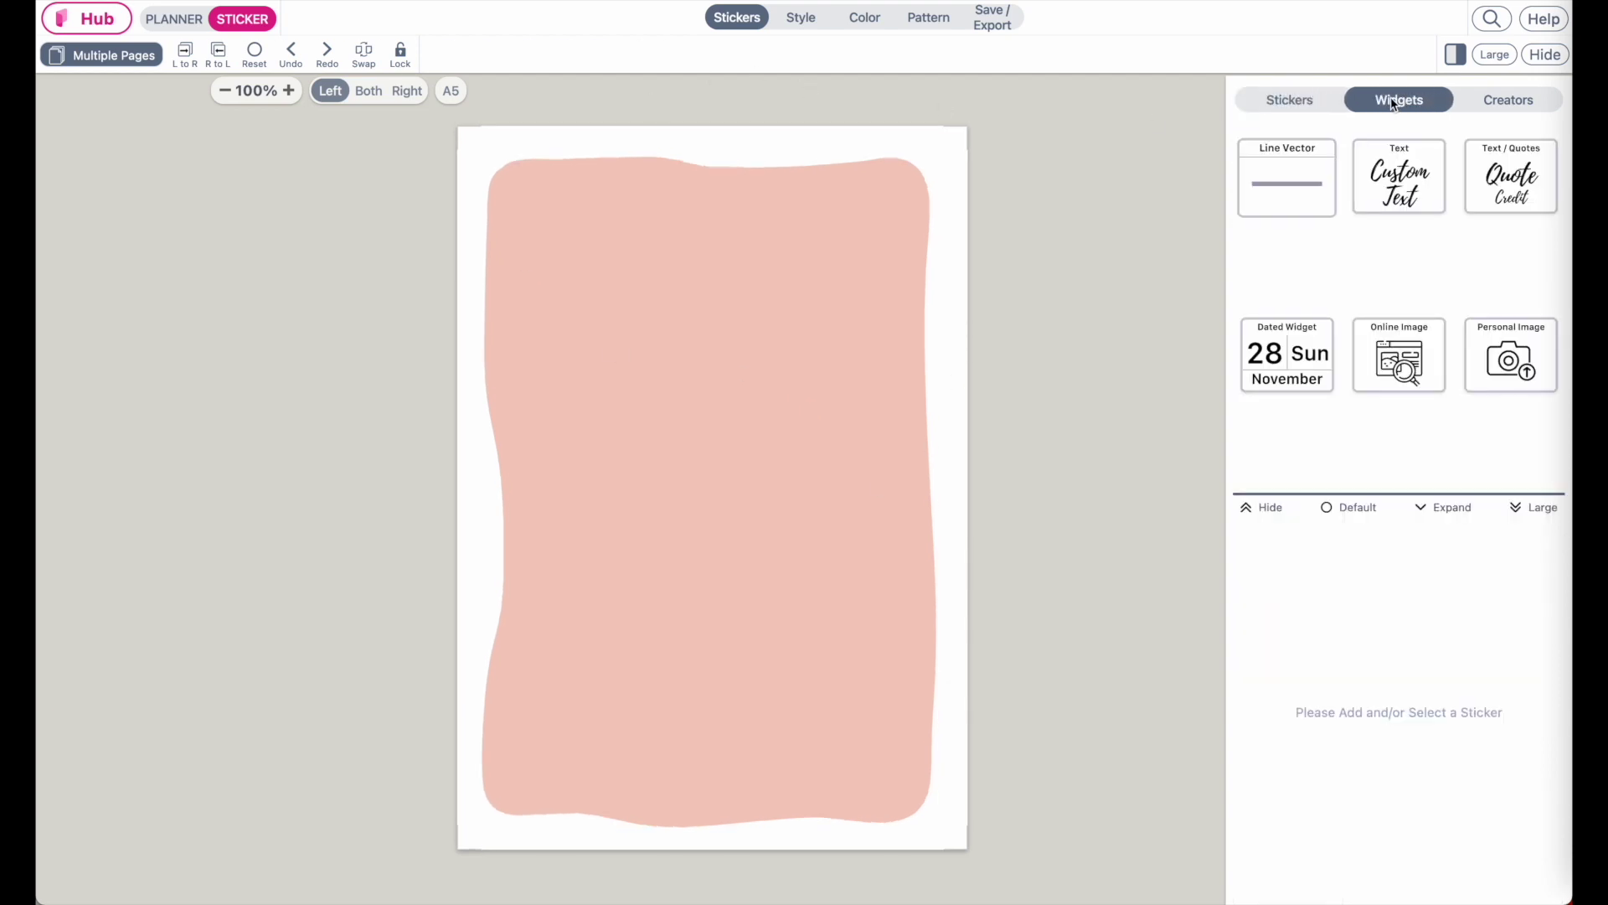
pyautogui.click(1512, 184)
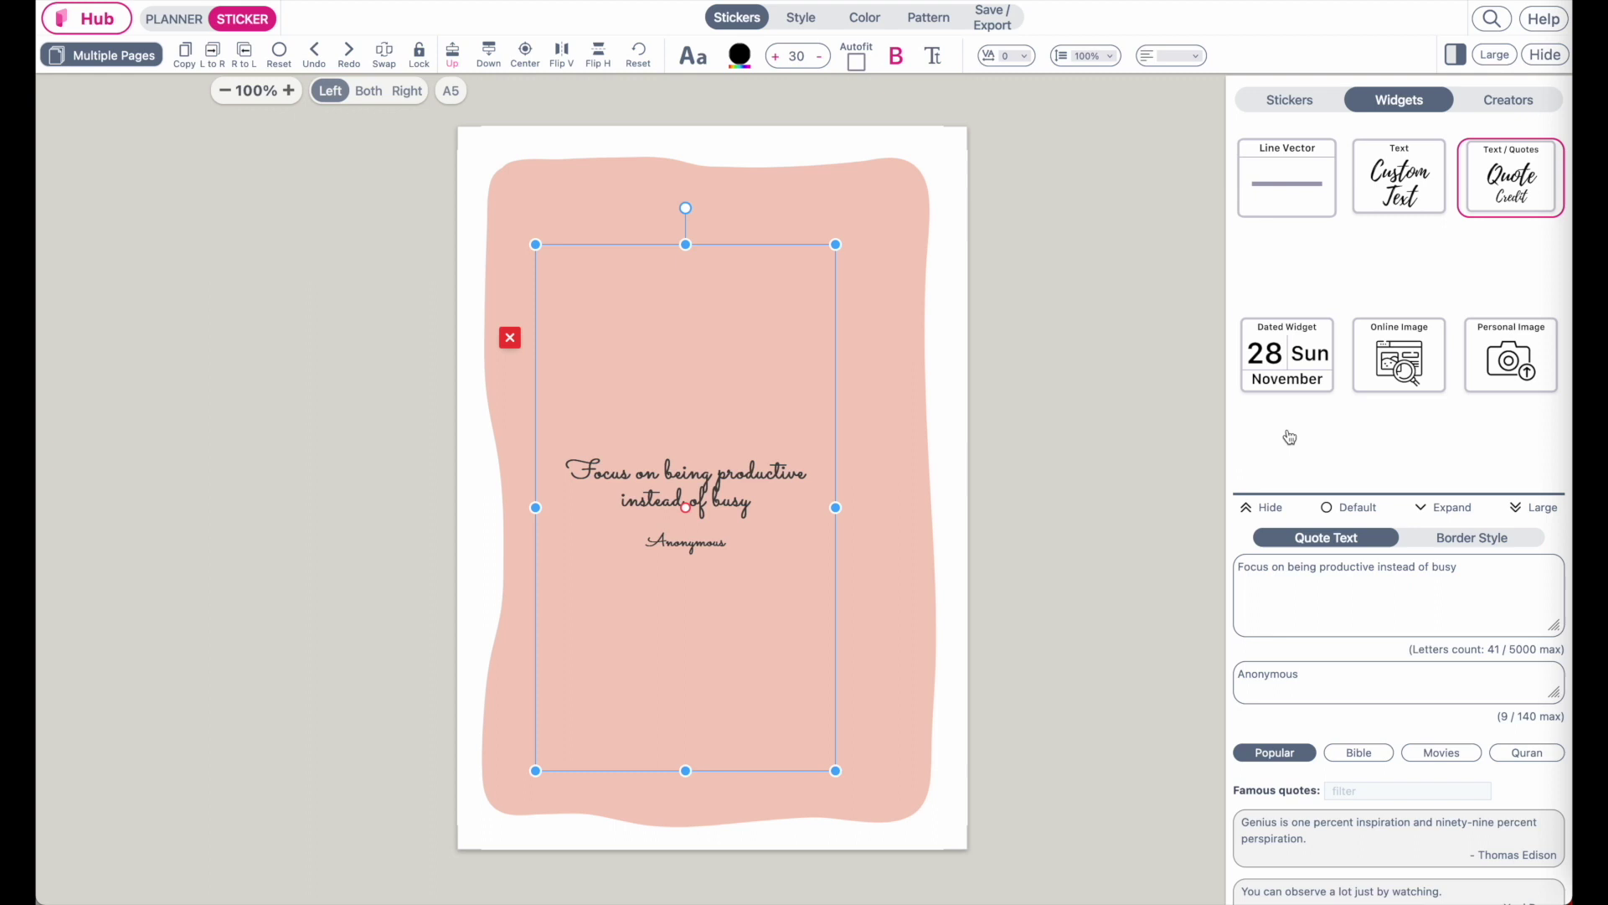
pyautogui.click(1357, 508)
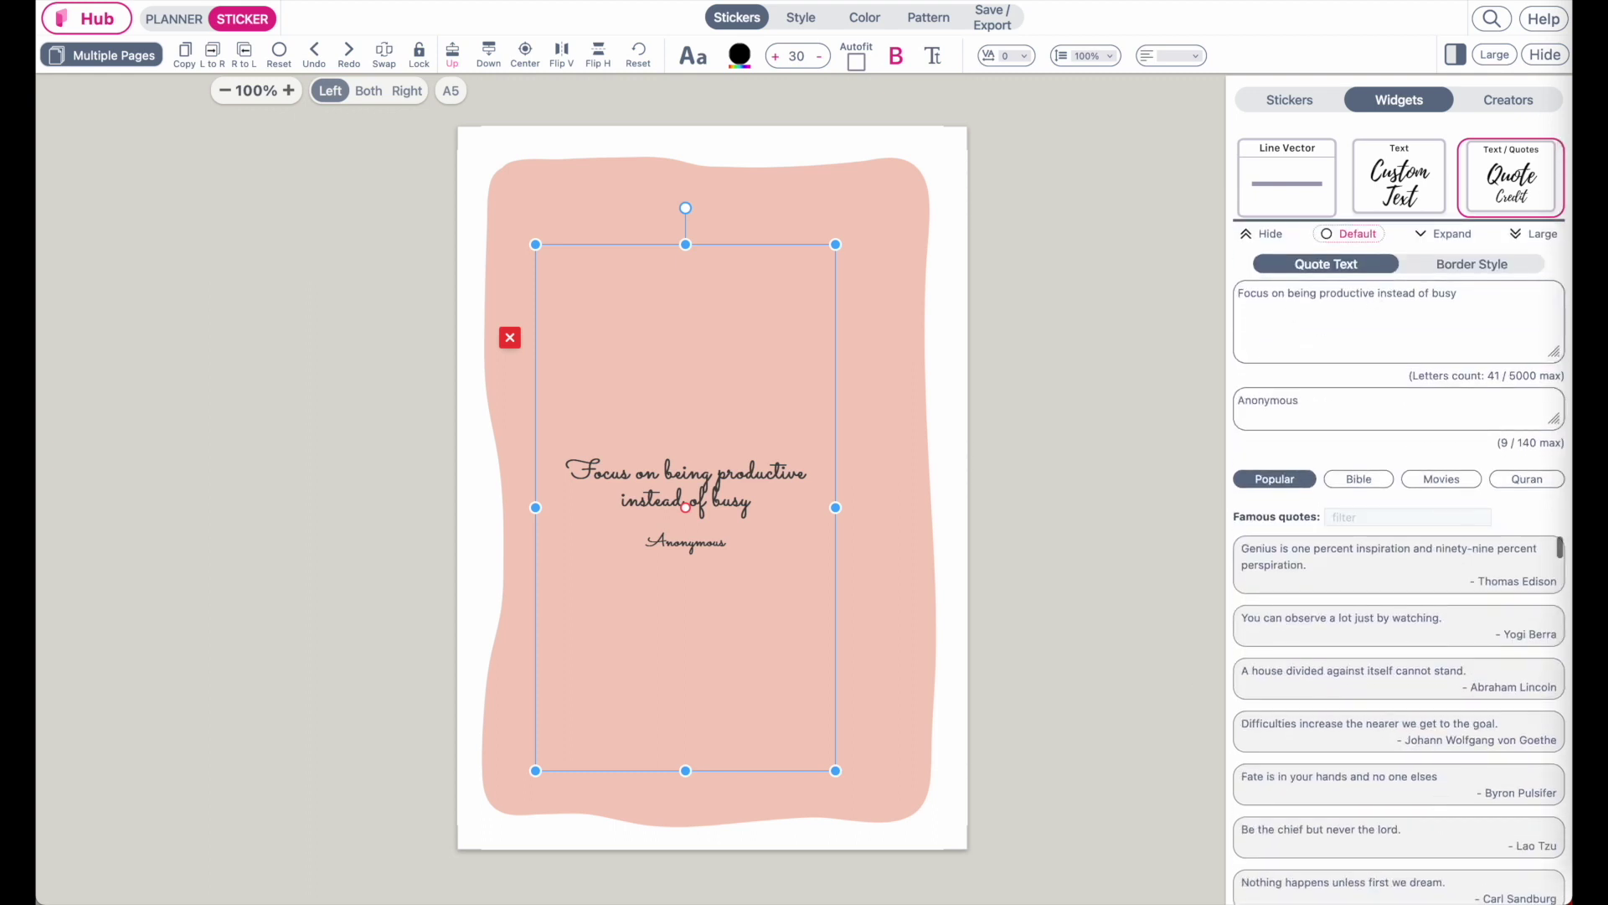
pyautogui.scroll(-5, 1351, 643)
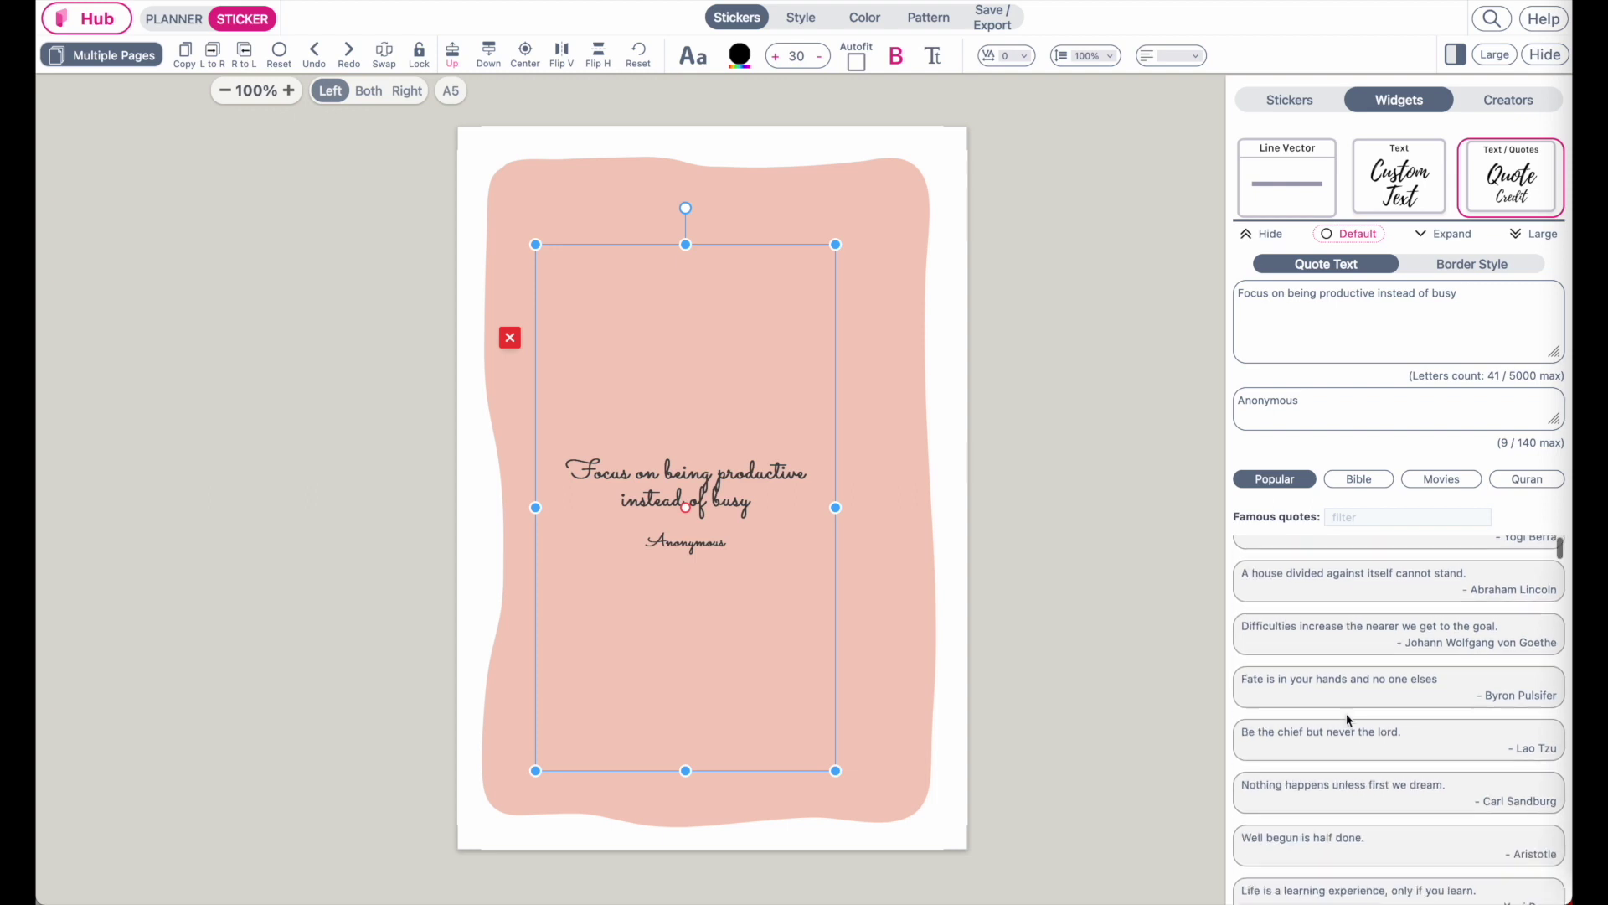
pyautogui.scroll(5, 1347, 719)
pyautogui.scroll(-8, 1347, 719)
pyautogui.scroll(8, 1348, 719)
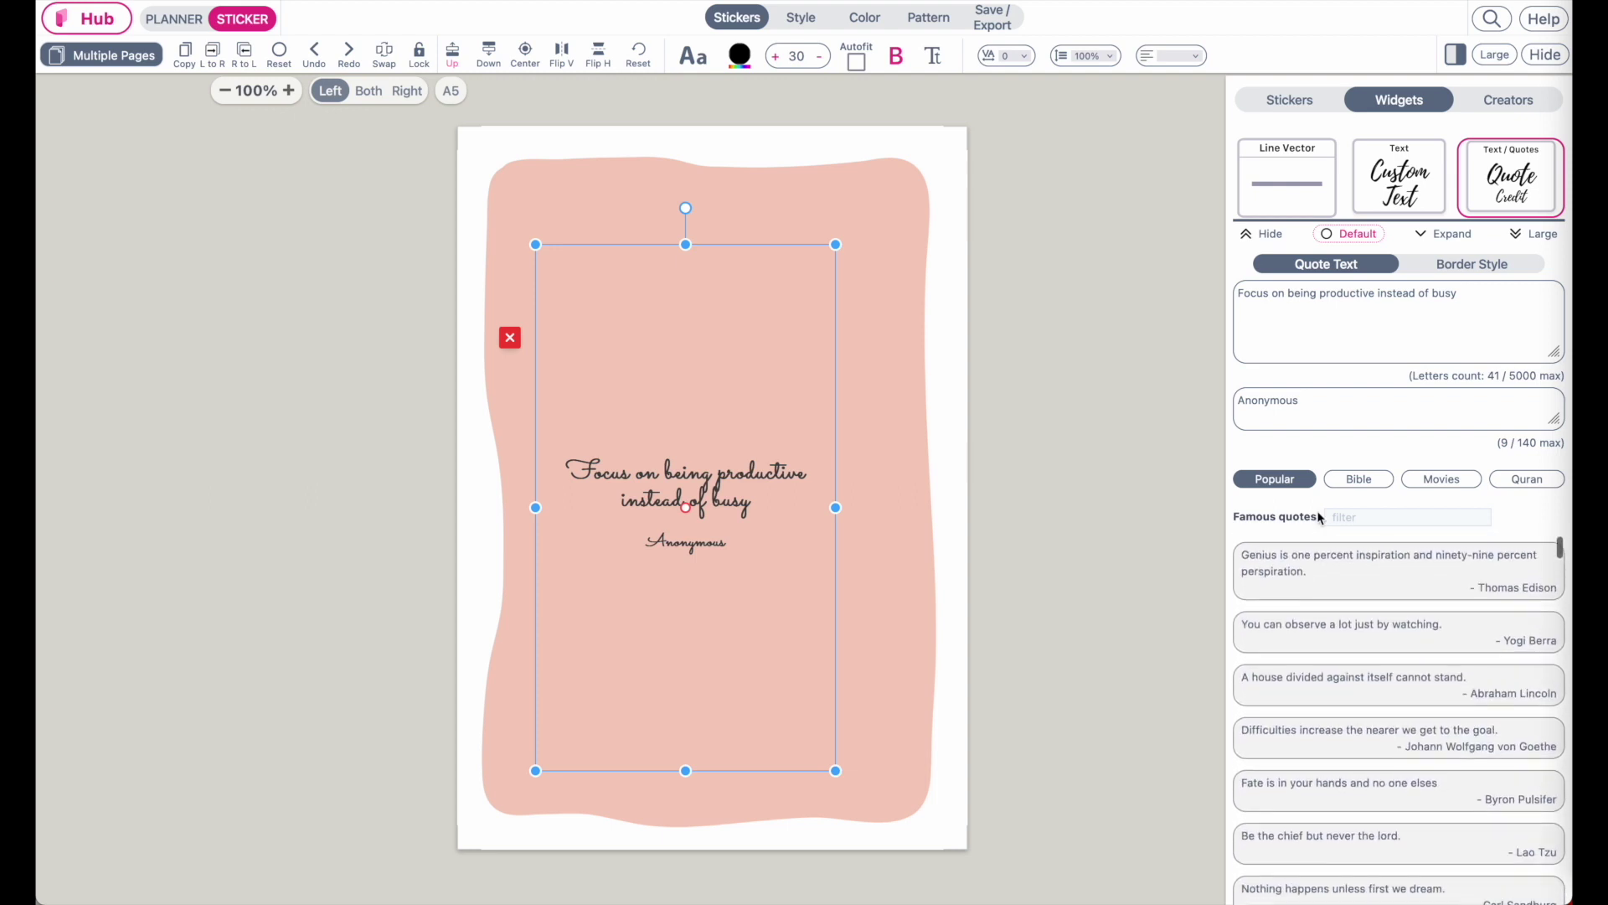
# Step: Filter famous quotes by 'fruit' and apply the Dhammapada flower quote
pyautogui.click(1385, 518)
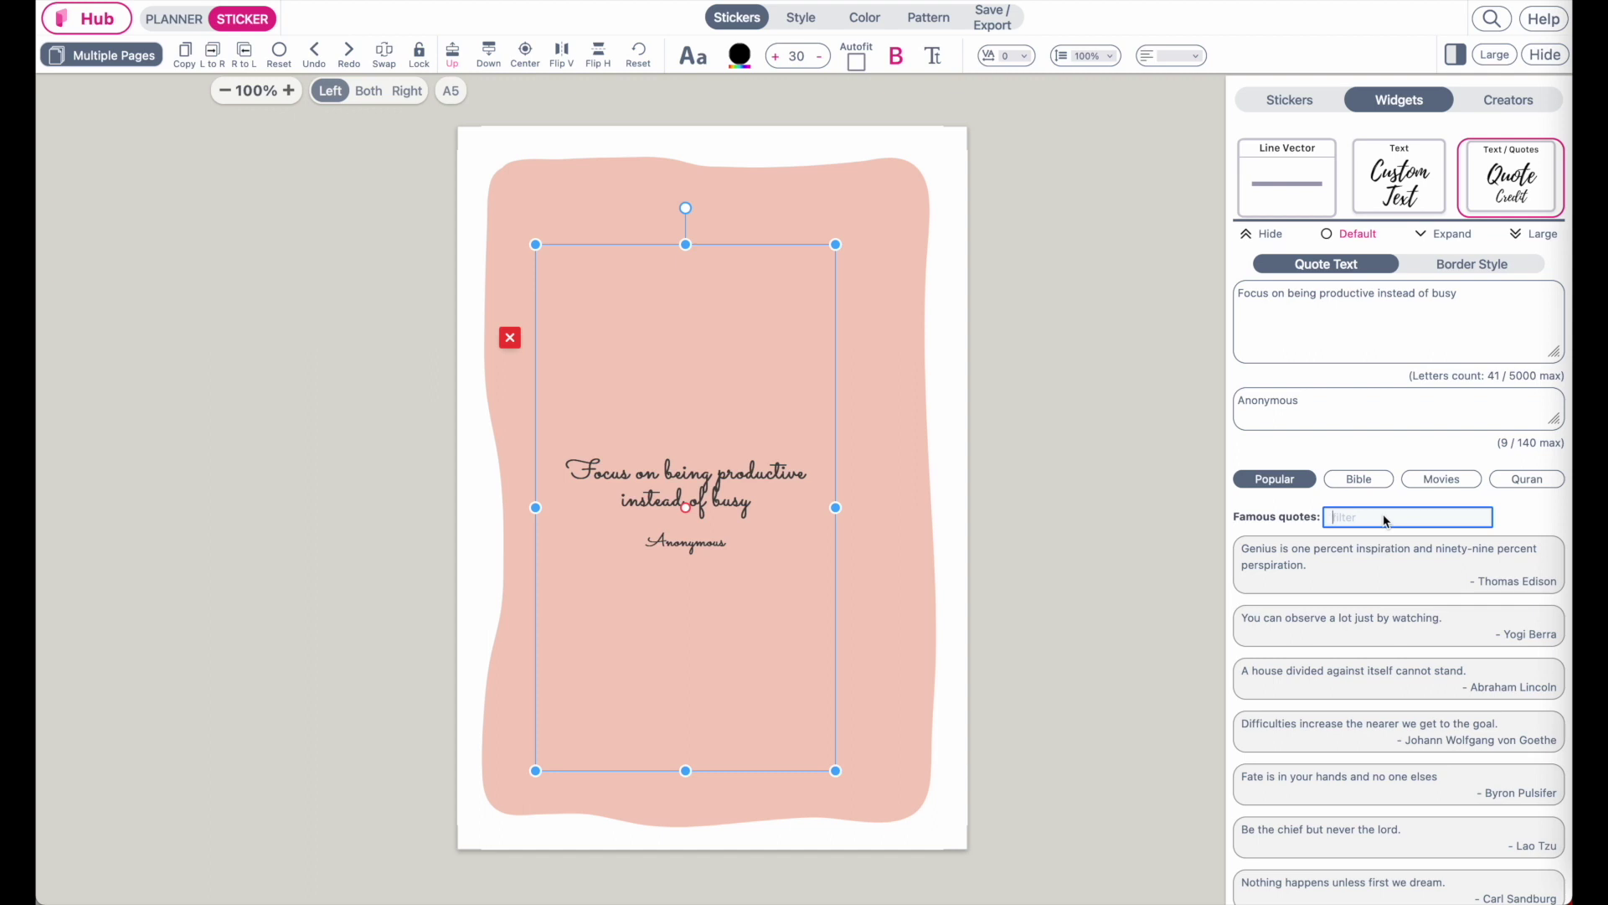
pyautogui.write('fruit')
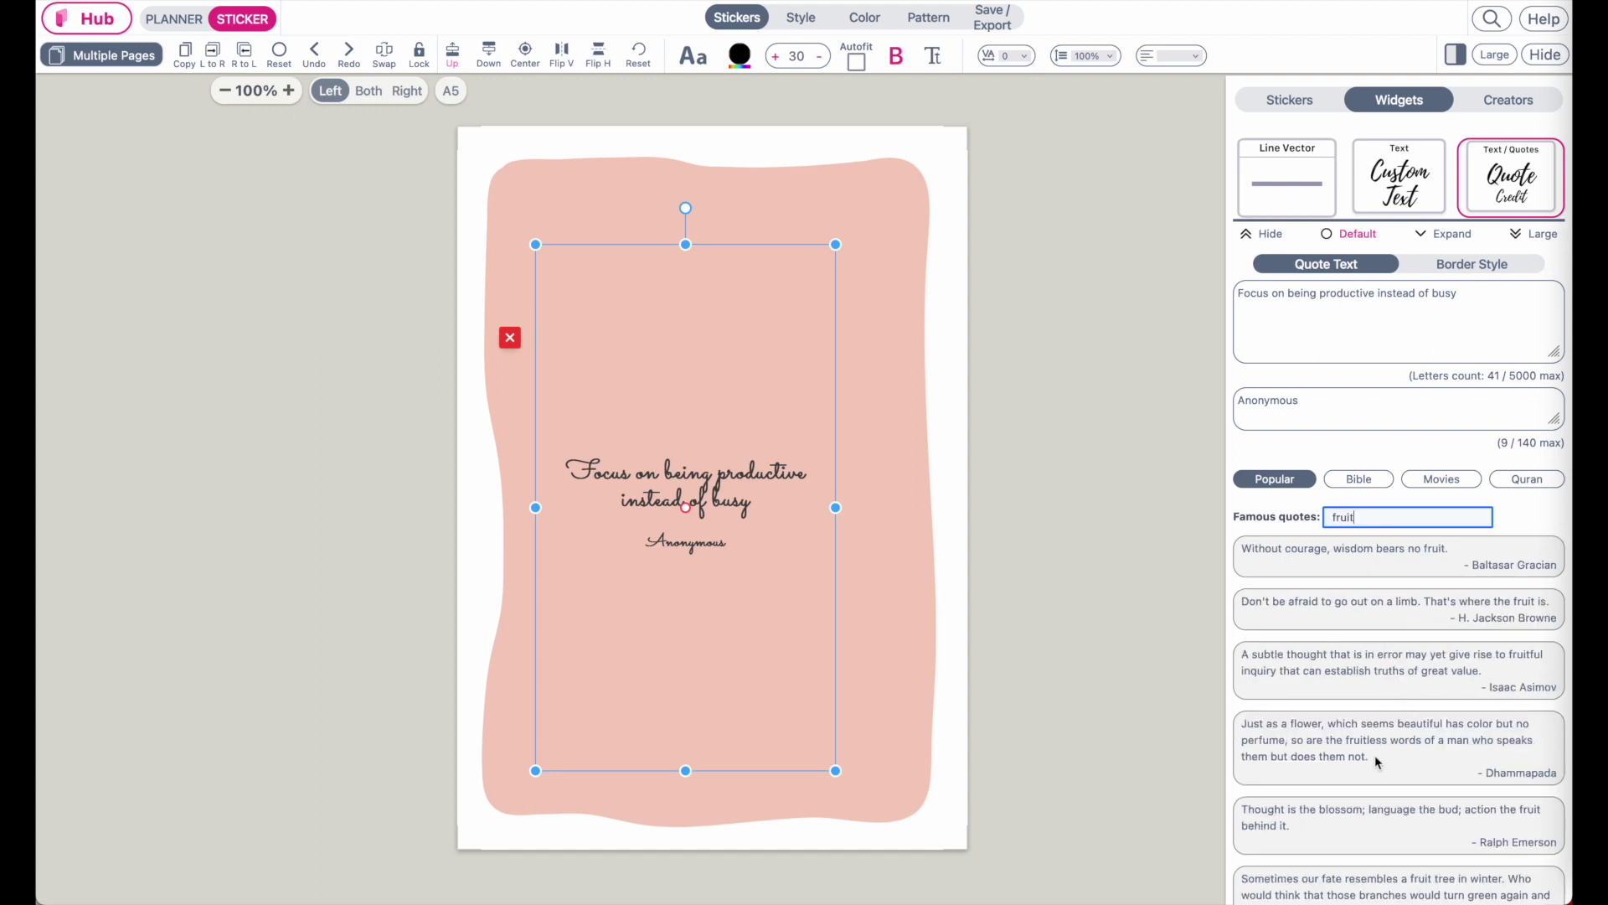
pyautogui.scroll(-3, 1375, 756)
pyautogui.scroll(3, 1375, 756)
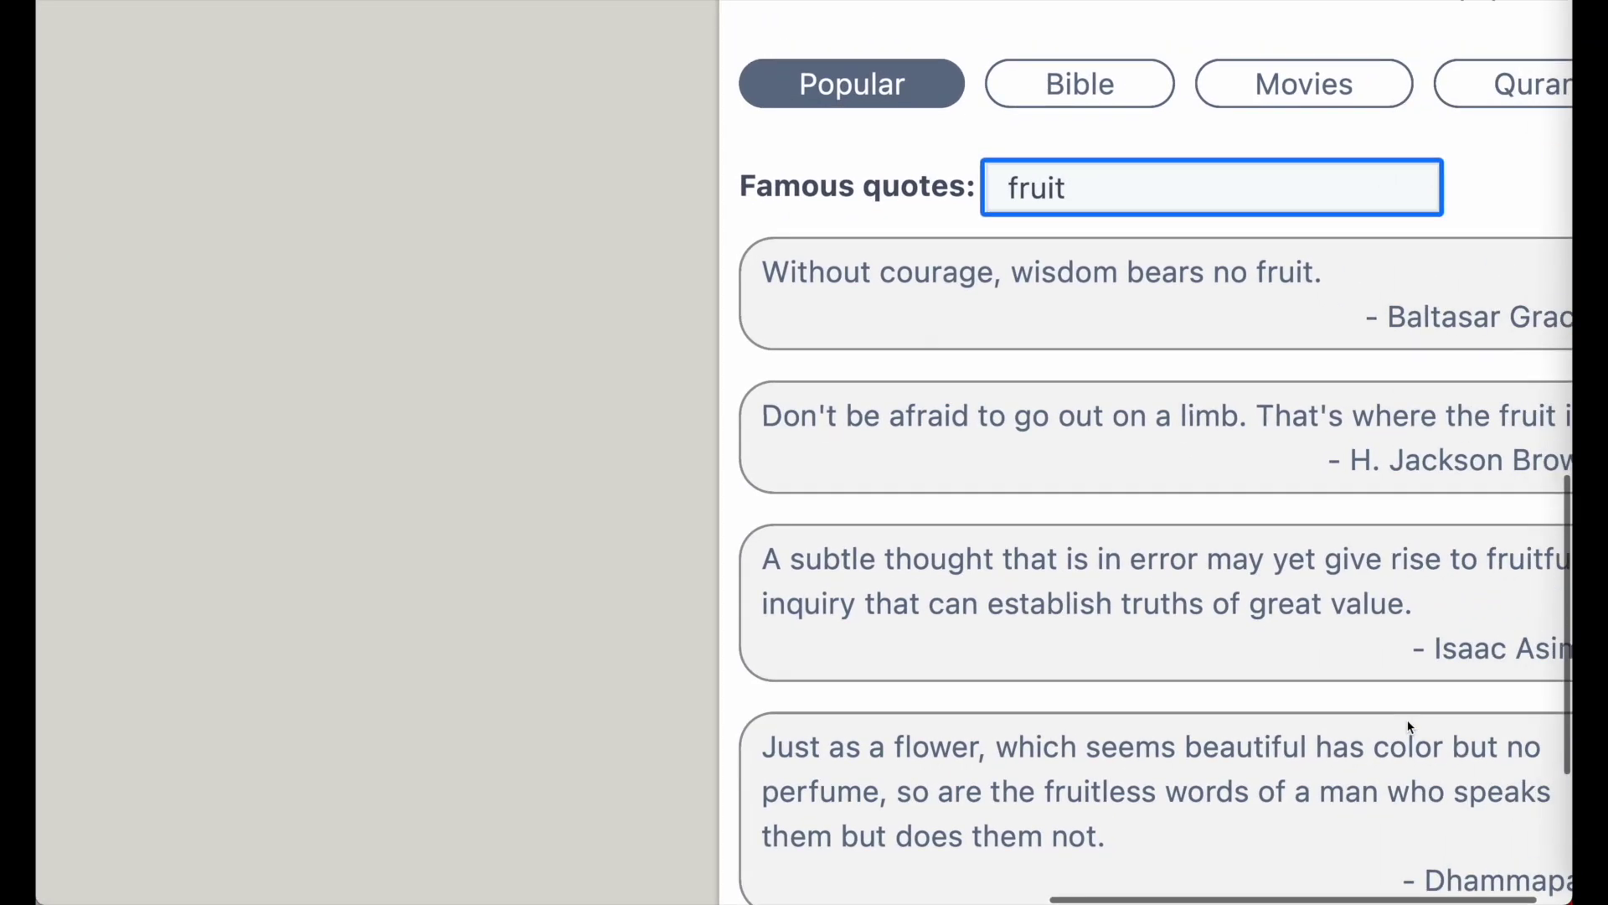
pyautogui.scroll(-4, 1410, 725)
pyautogui.hscroll(1, 1410, 726)
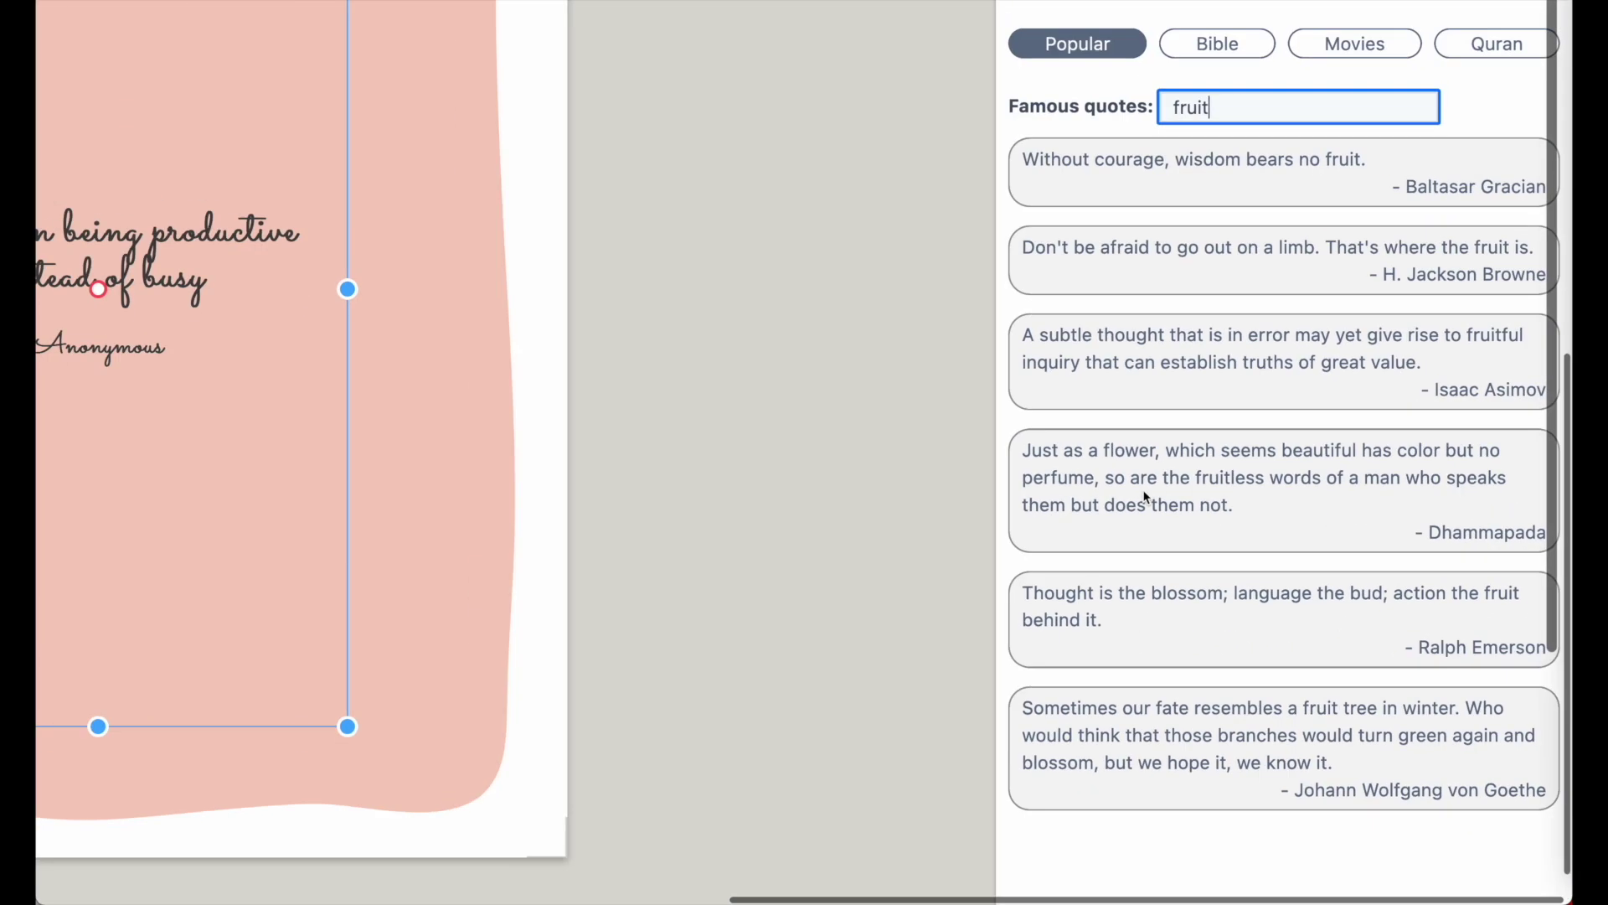
pyautogui.click(1145, 496)
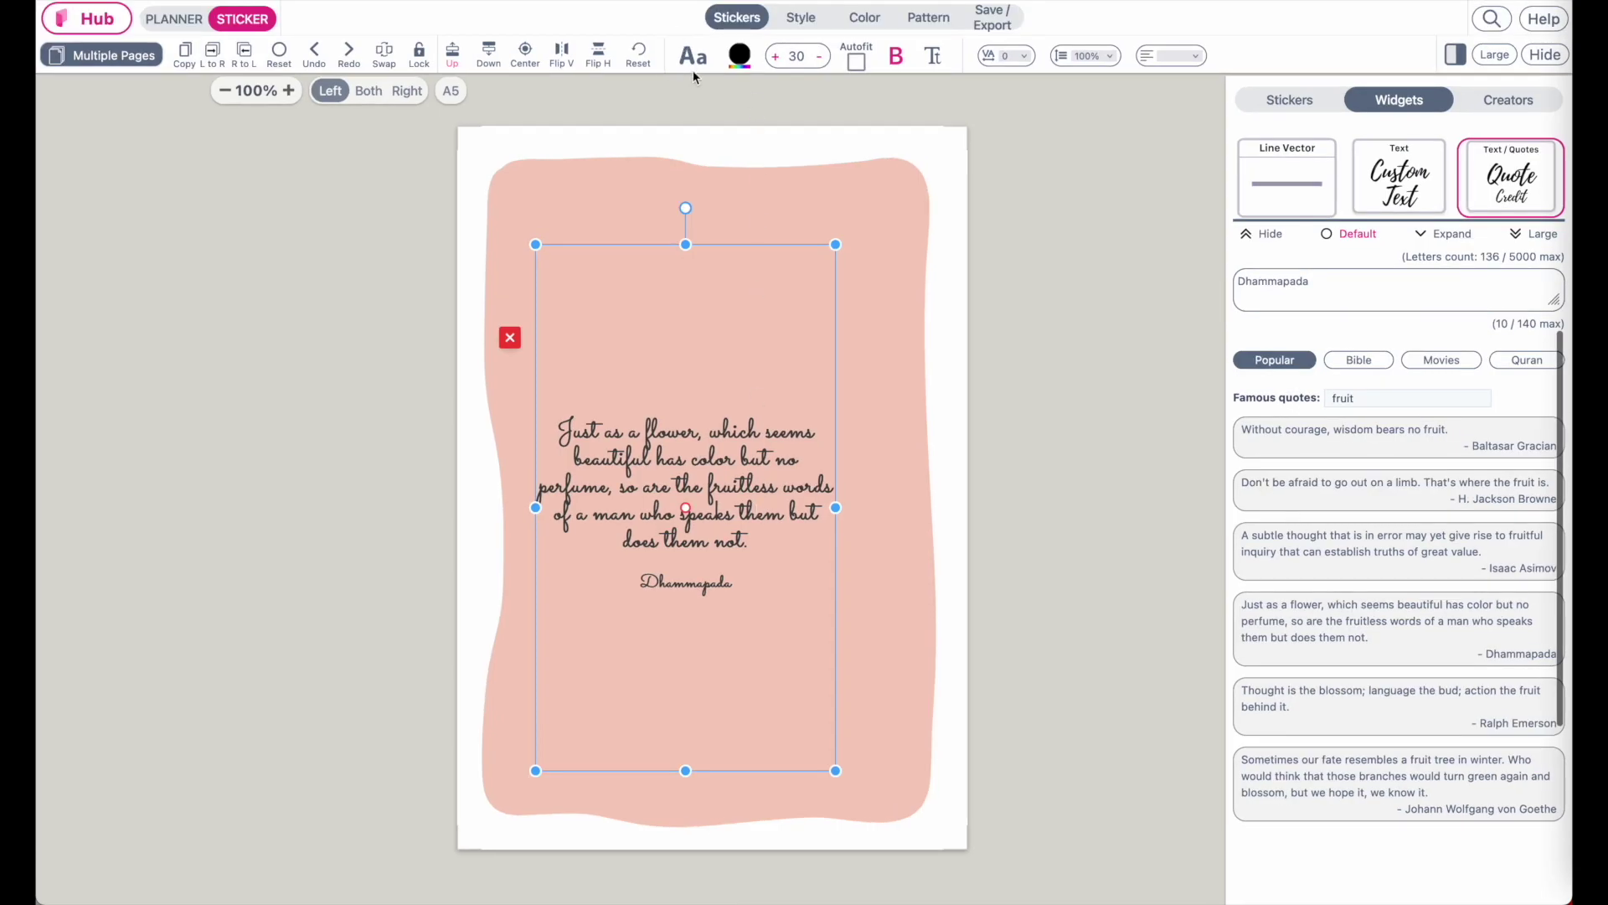
# Step: Change the quote font to LonglineQuart after trying Raleway italic, Angelia-Regular and Folk-Shadow
pyautogui.click(691, 58)
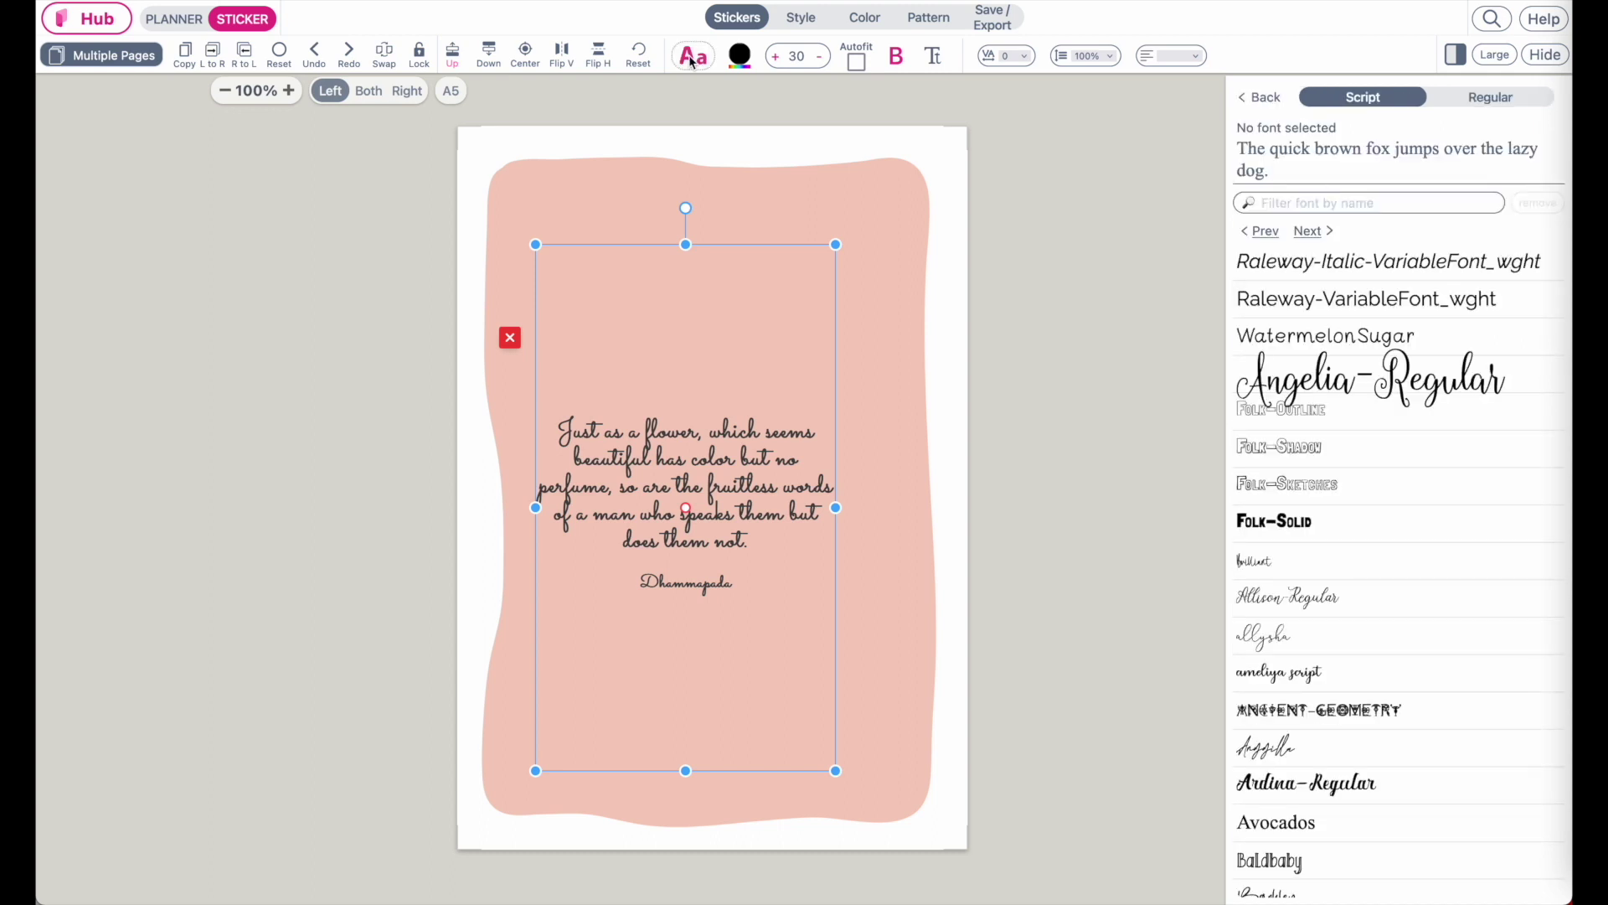
pyautogui.click(1336, 263)
pyautogui.click(1314, 379)
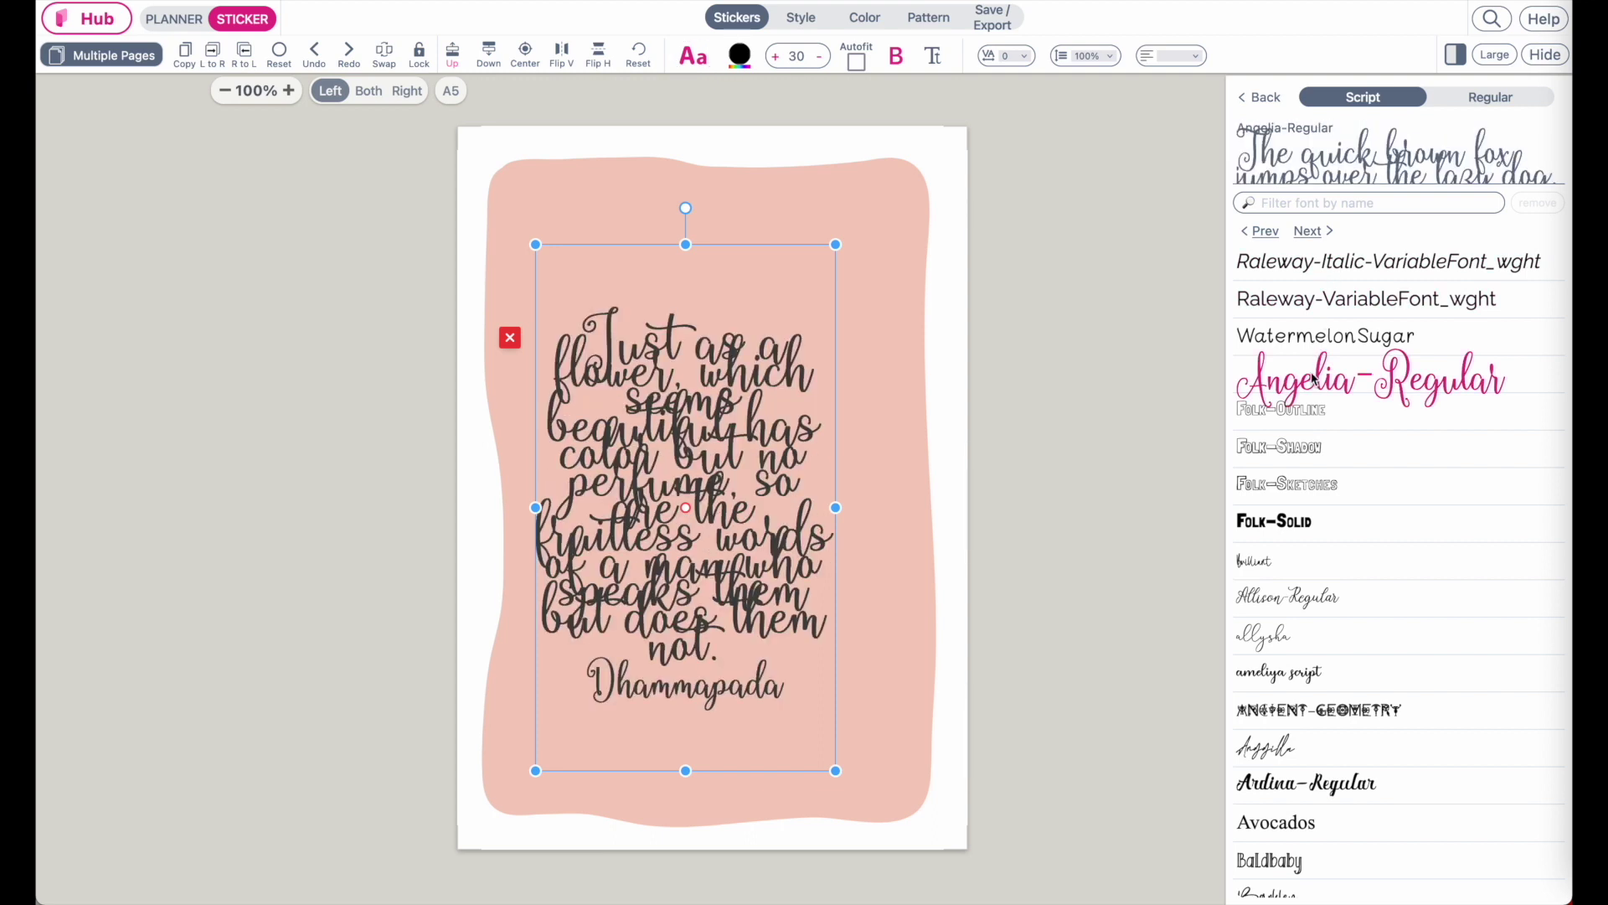
pyautogui.click(1292, 446)
pyautogui.scroll(-2, 1290, 520)
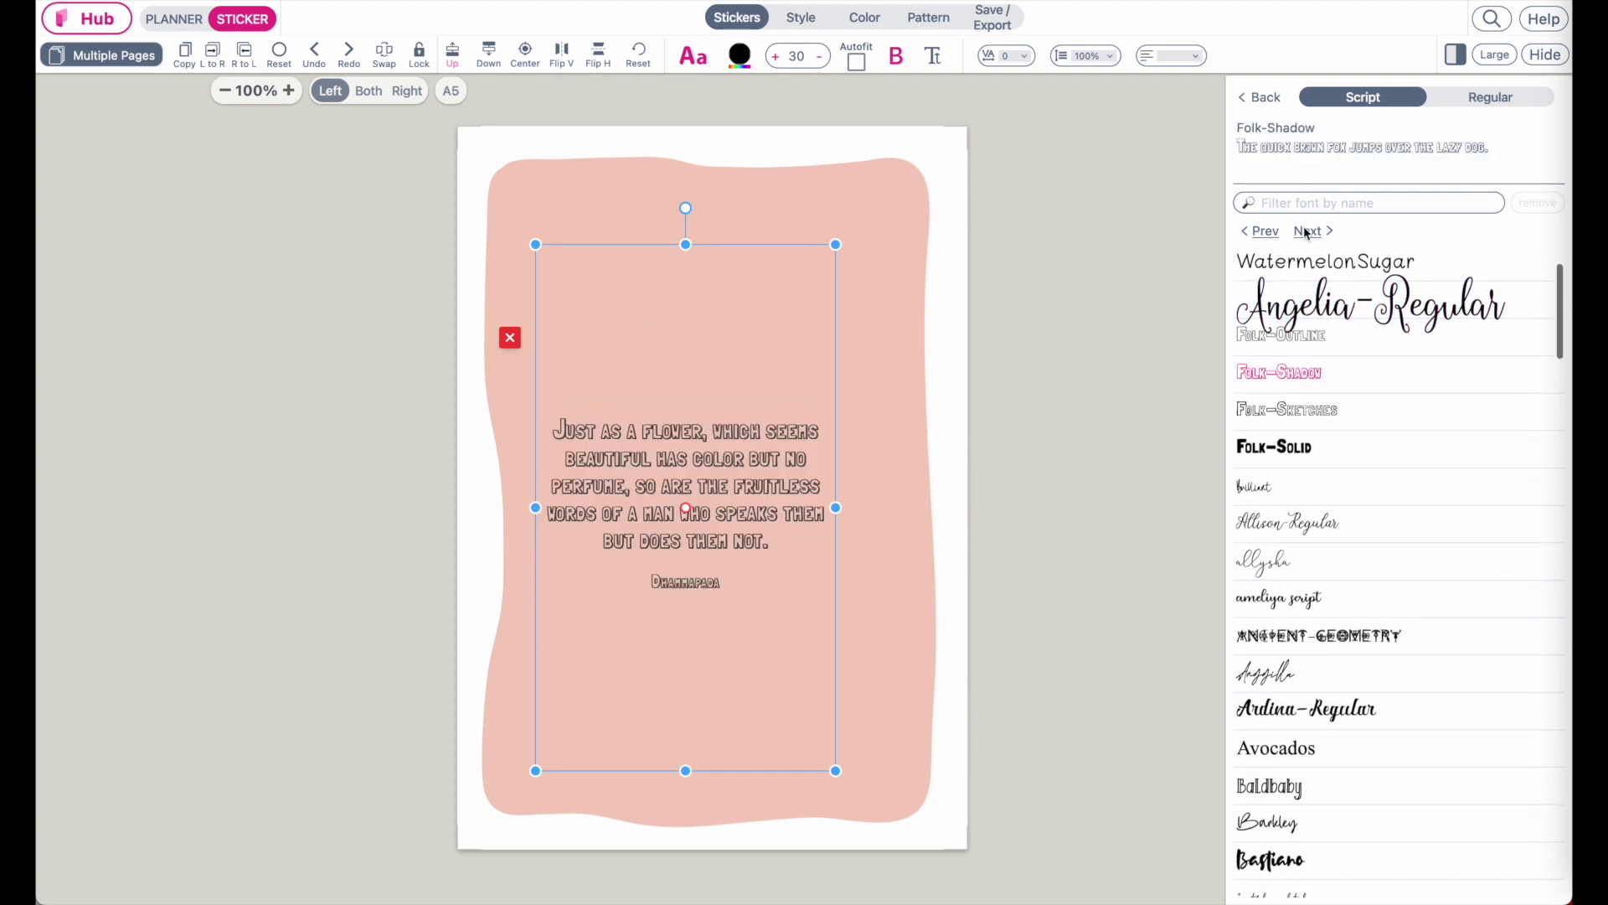
pyautogui.click(1264, 202)
pyautogui.write('long')
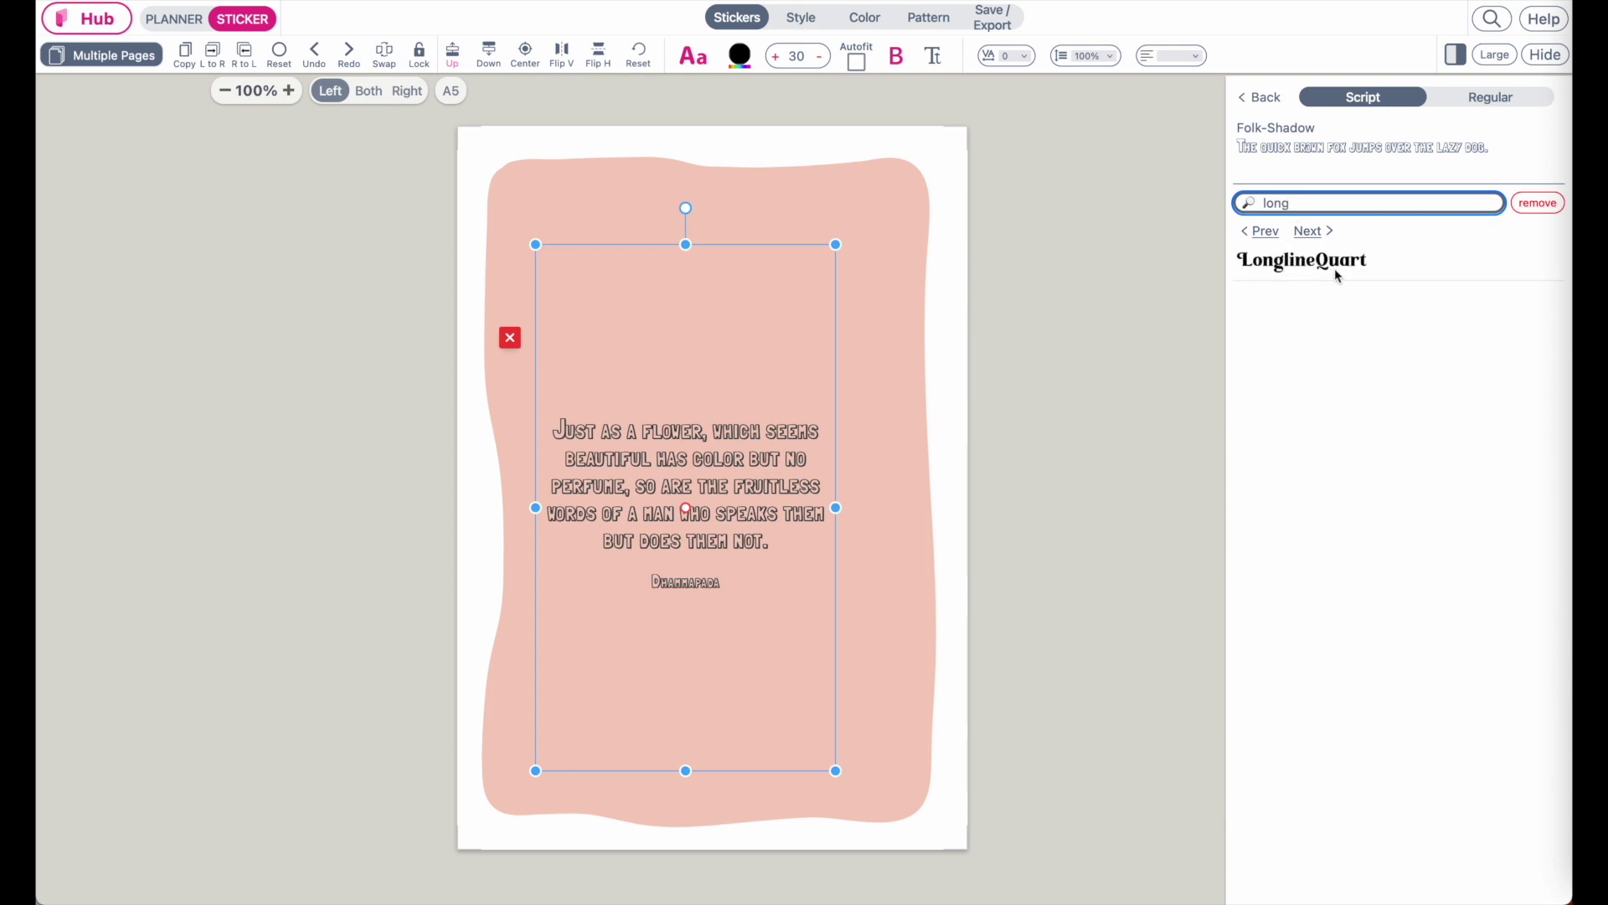
pyautogui.click(1336, 266)
# Step: Raise the quote to size 43 and reposition and widen its text box
pyautogui.moveTo(552, 516); pyautogui.dragTo(567, 508)
pyautogui.moveTo(710, 549)
pyautogui.mouseDown()
pyautogui.moveTo(713, 510)
pyautogui.moveTo(714, 531)
pyautogui.mouseUp()
pyautogui.click(776, 55)
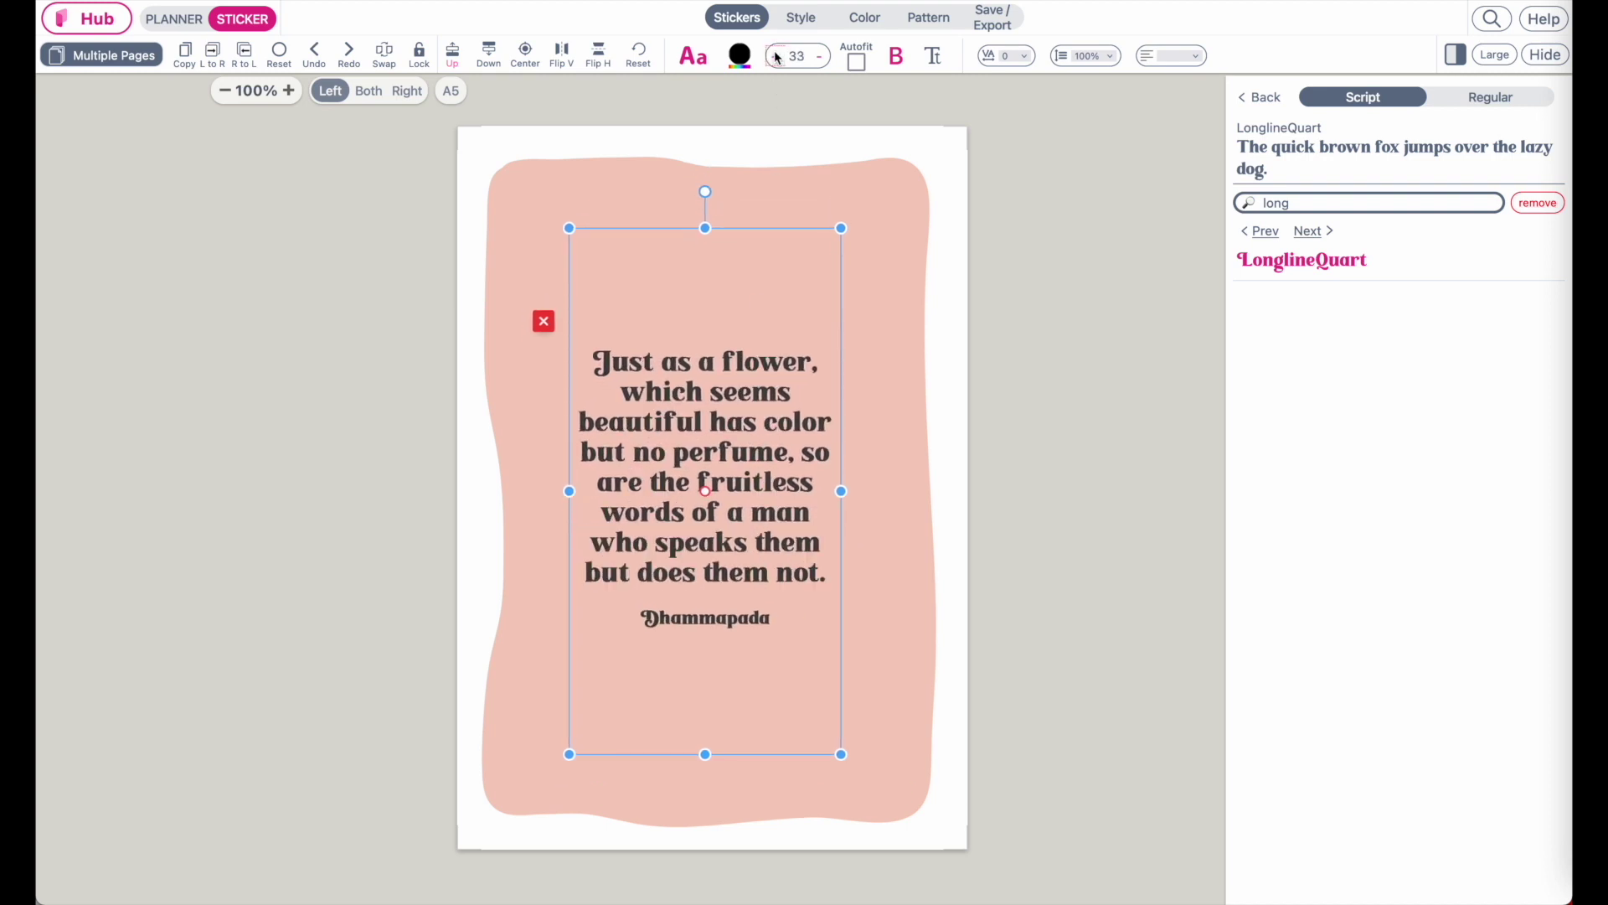
pyautogui.click(775, 56)
pyautogui.click(775, 56)
pyautogui.click(776, 56)
pyautogui.click(775, 55)
pyautogui.click(775, 55)
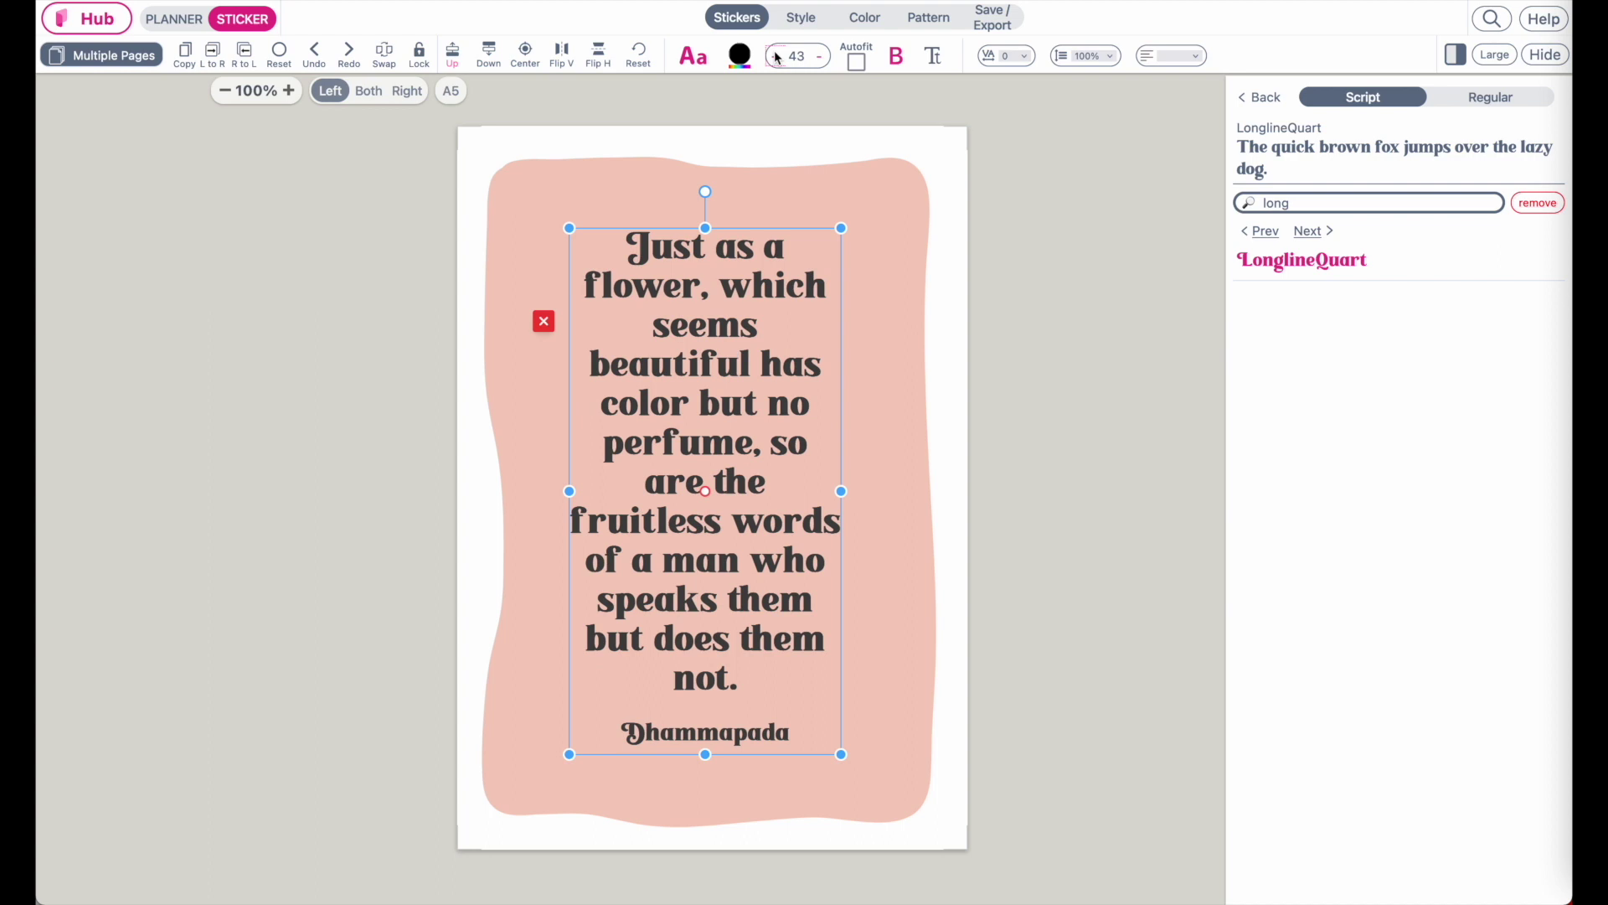
pyautogui.moveTo(840, 493); pyautogui.dragTo(885, 492)
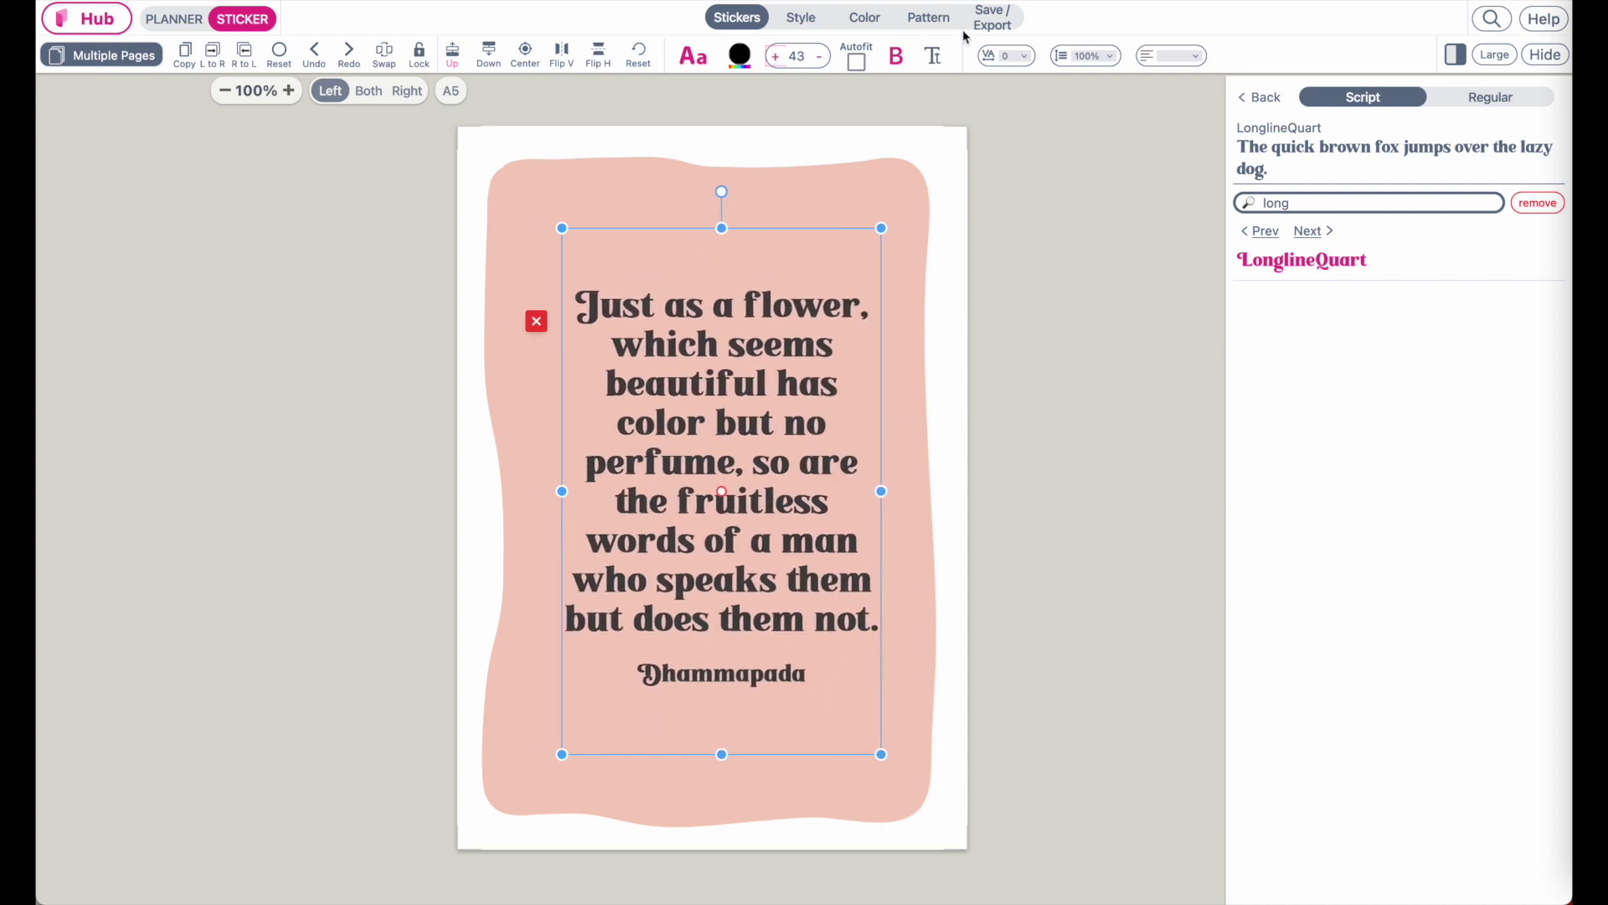
# Step: Turn off bold on the quote and try green, dark green and white text colours
pyautogui.click(889, 58)
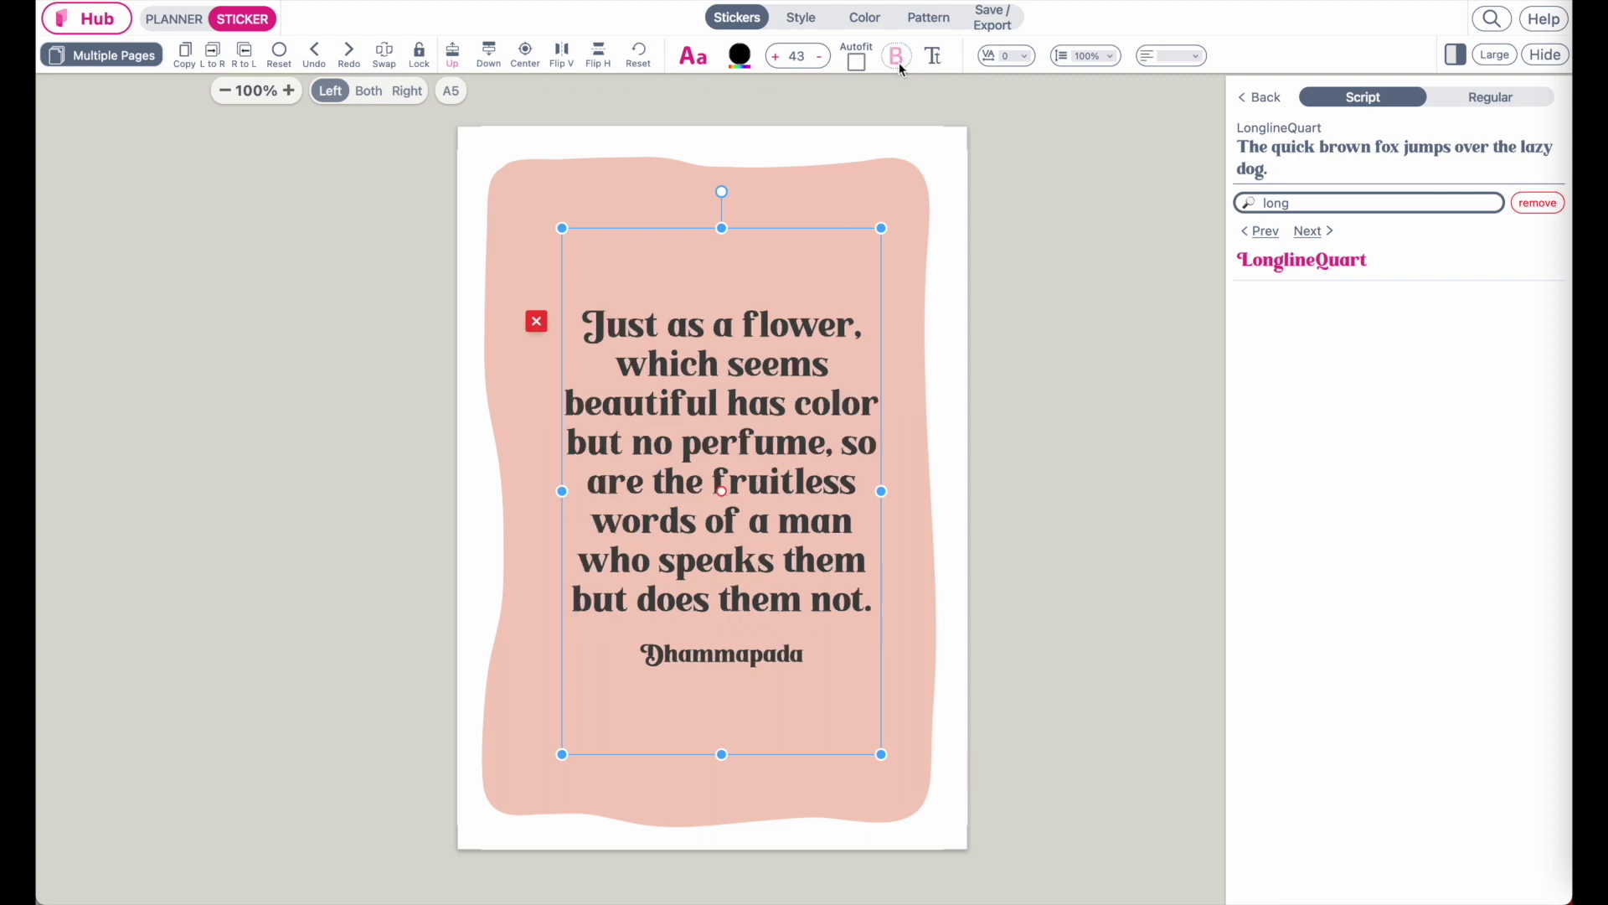
pyautogui.click(741, 64)
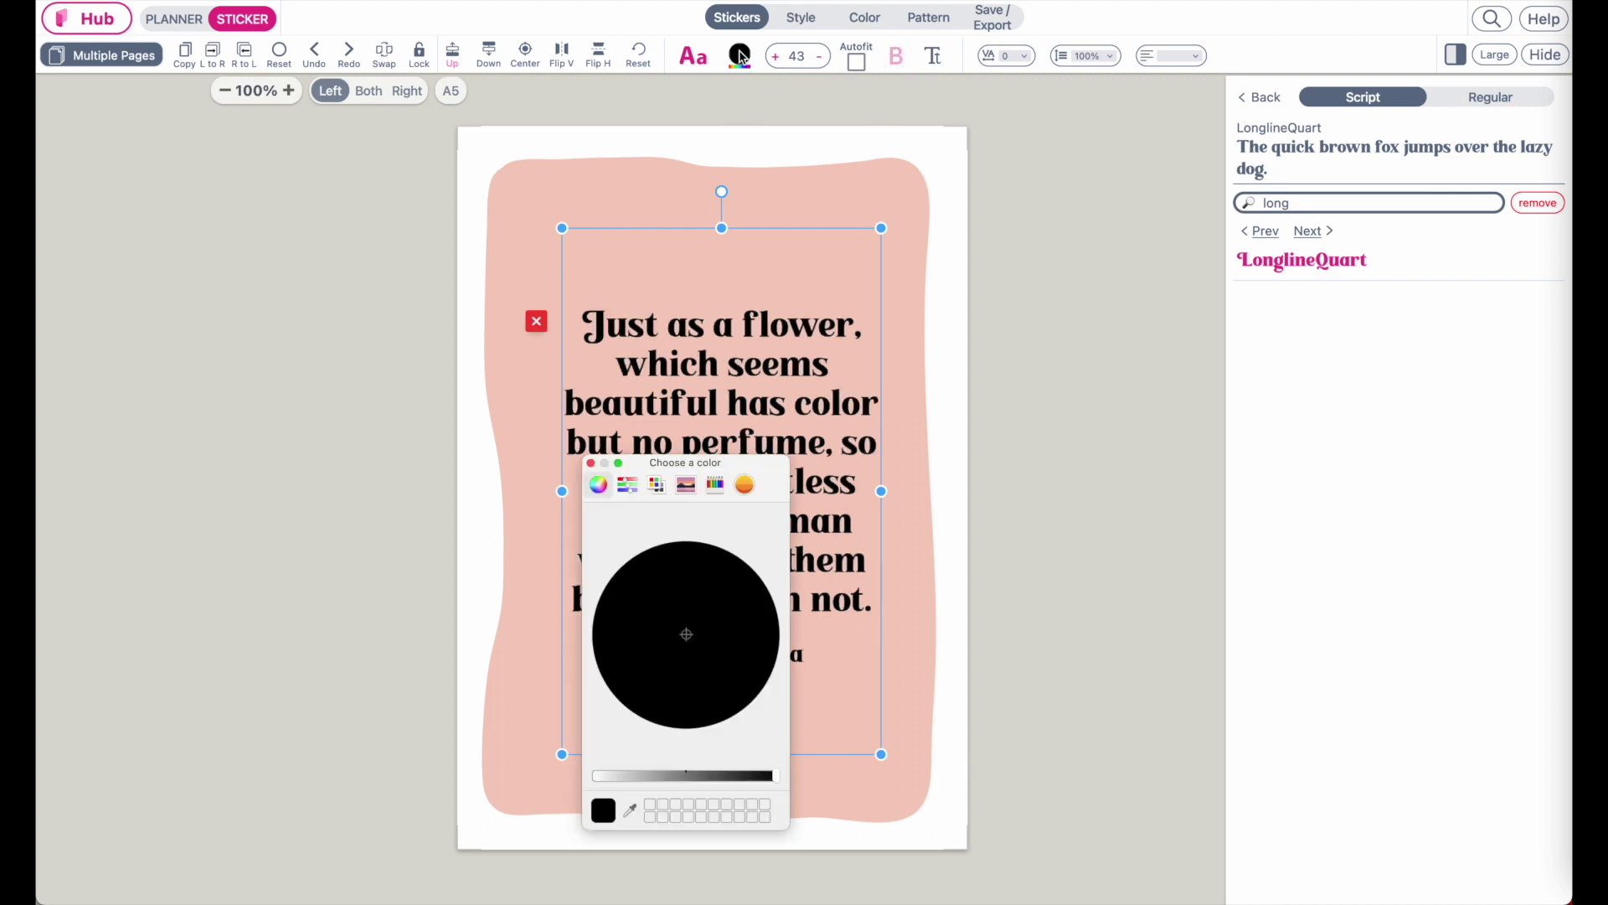
pyautogui.click(714, 492)
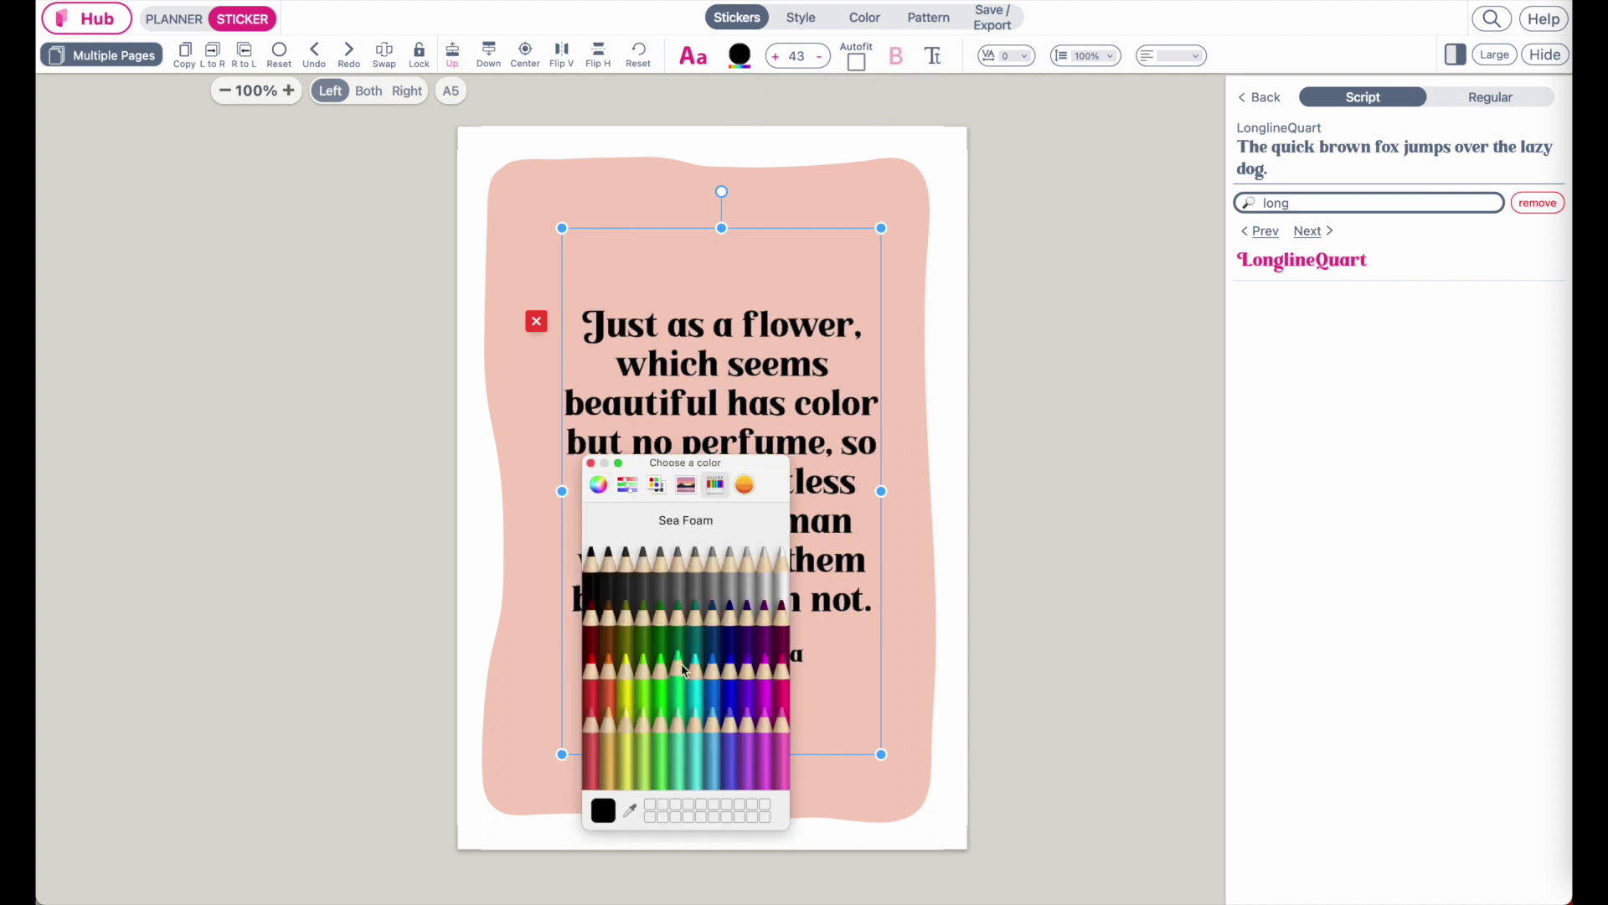
pyautogui.click(661, 610)
pyautogui.click(642, 605)
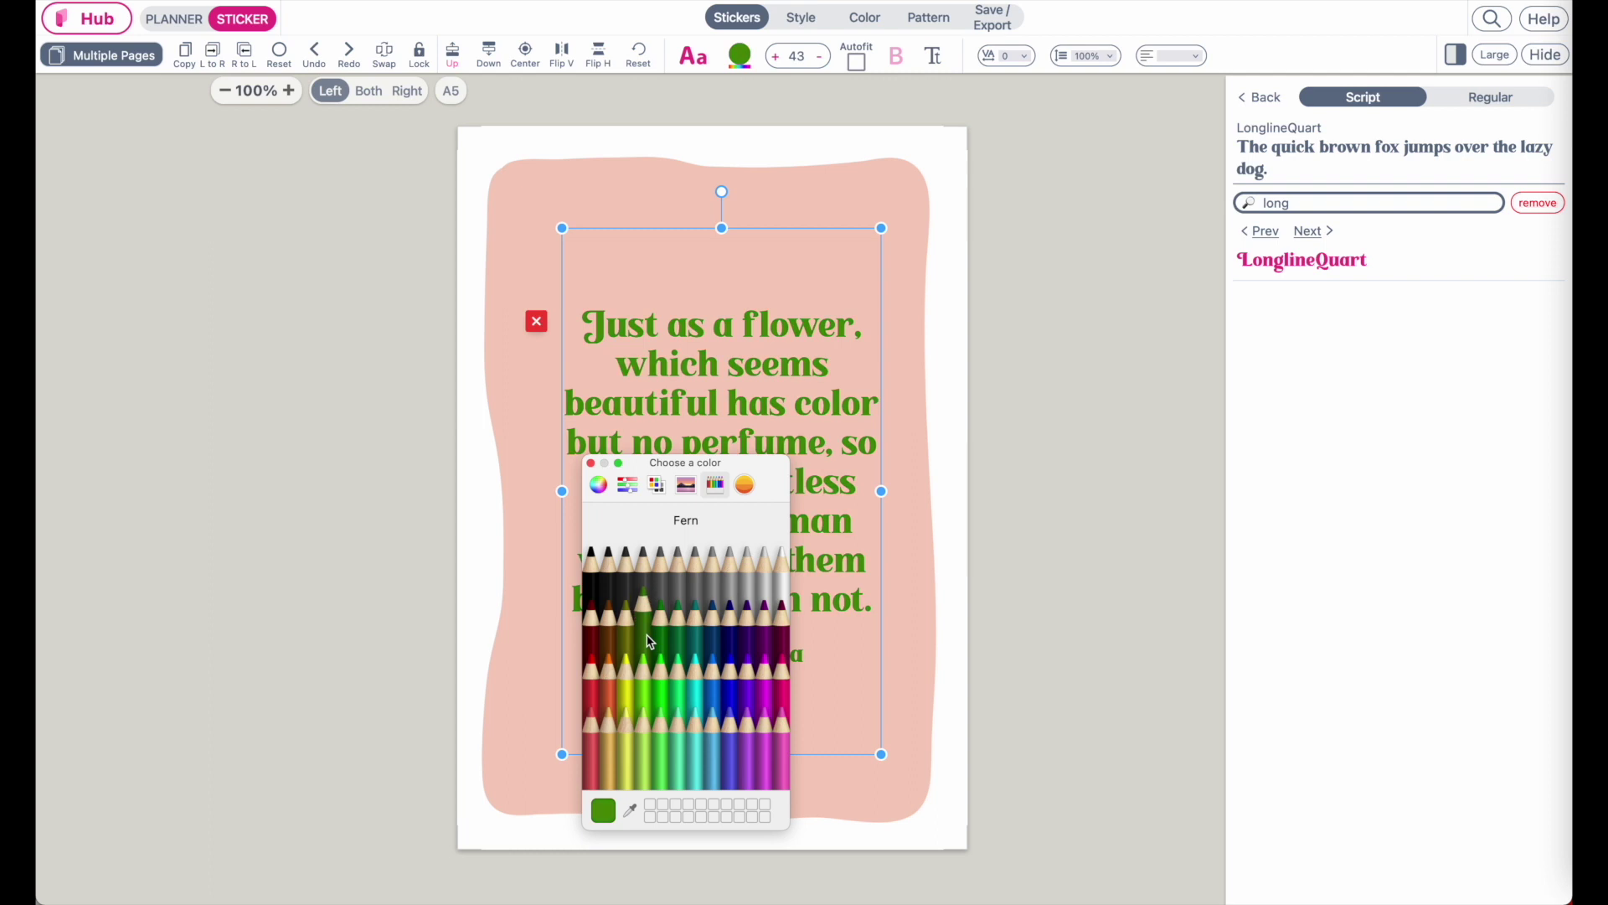
pyautogui.click(598, 484)
pyautogui.click(714, 778)
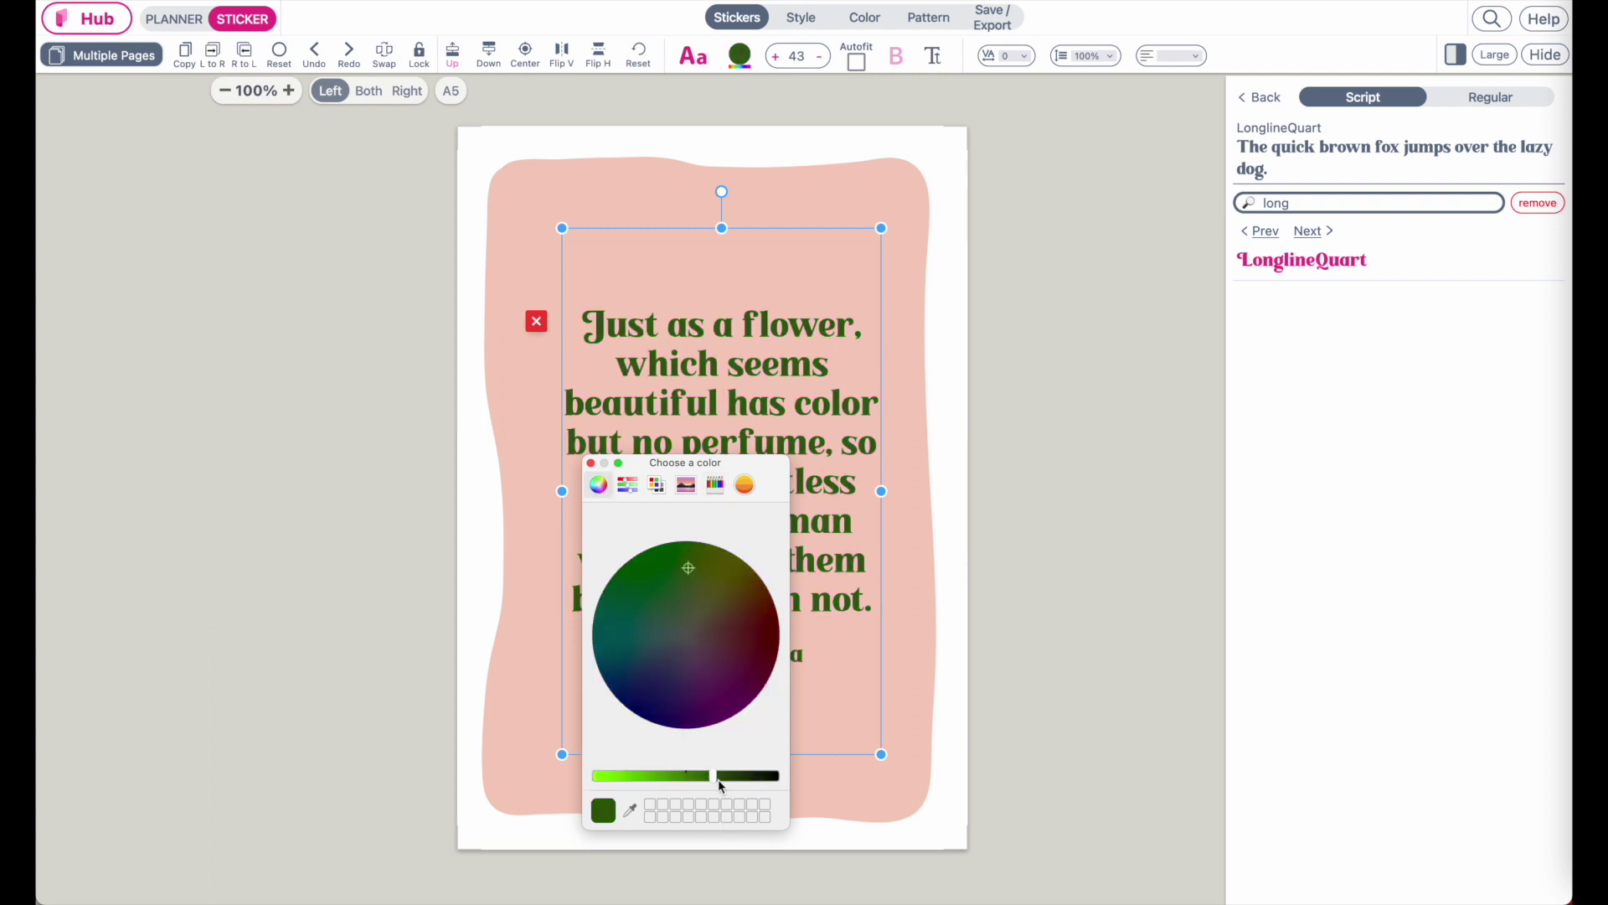
pyautogui.click(715, 484)
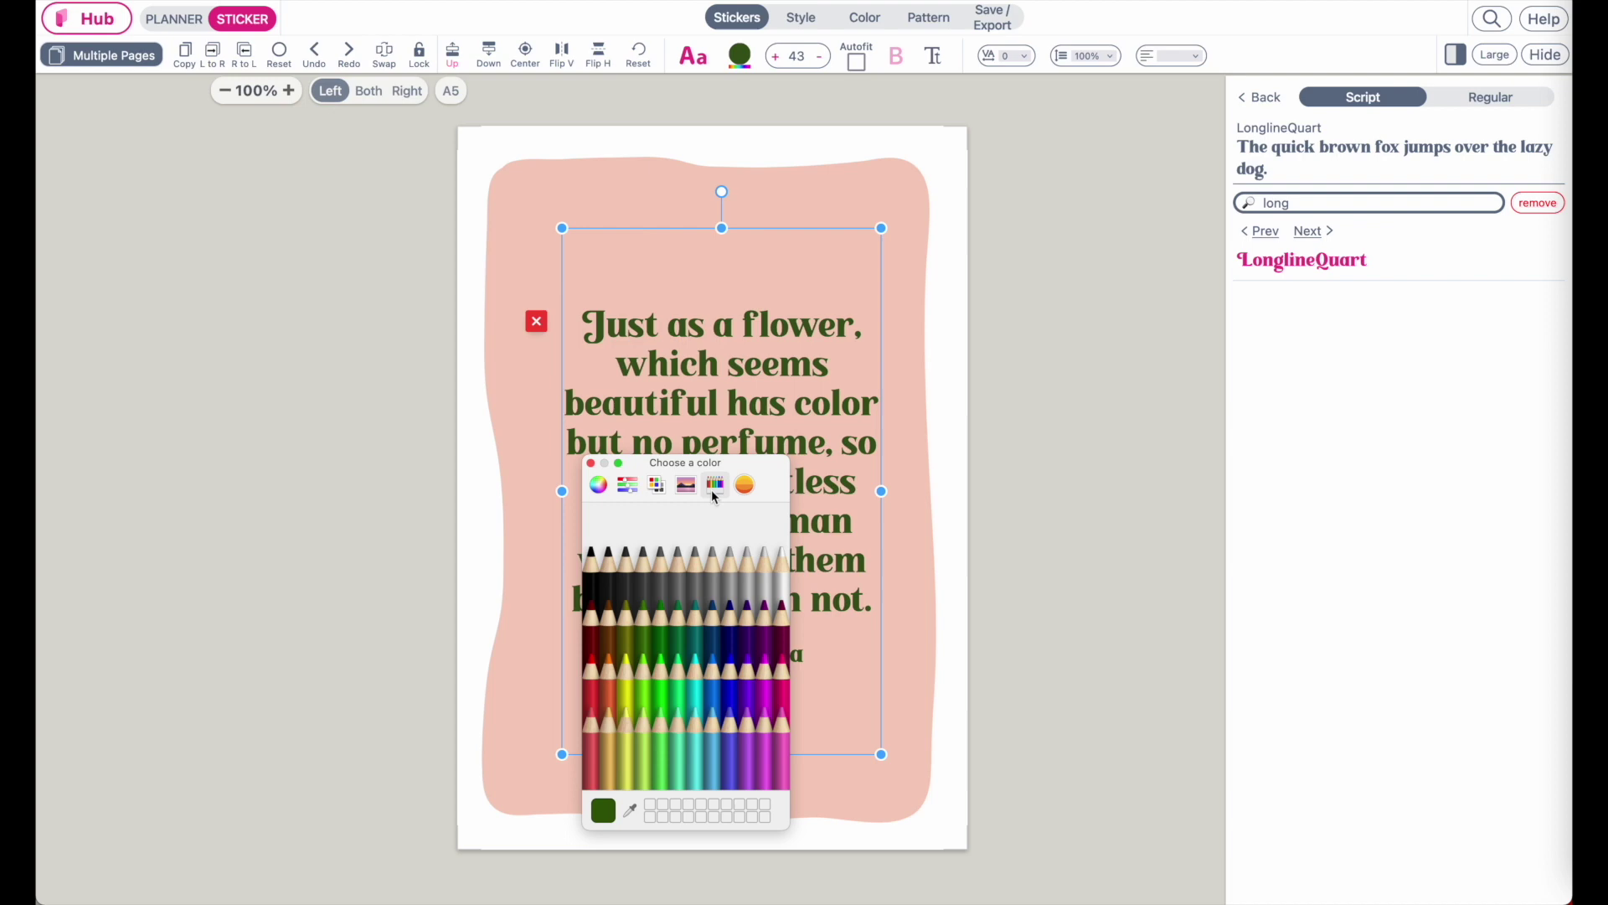
pyautogui.click(777, 582)
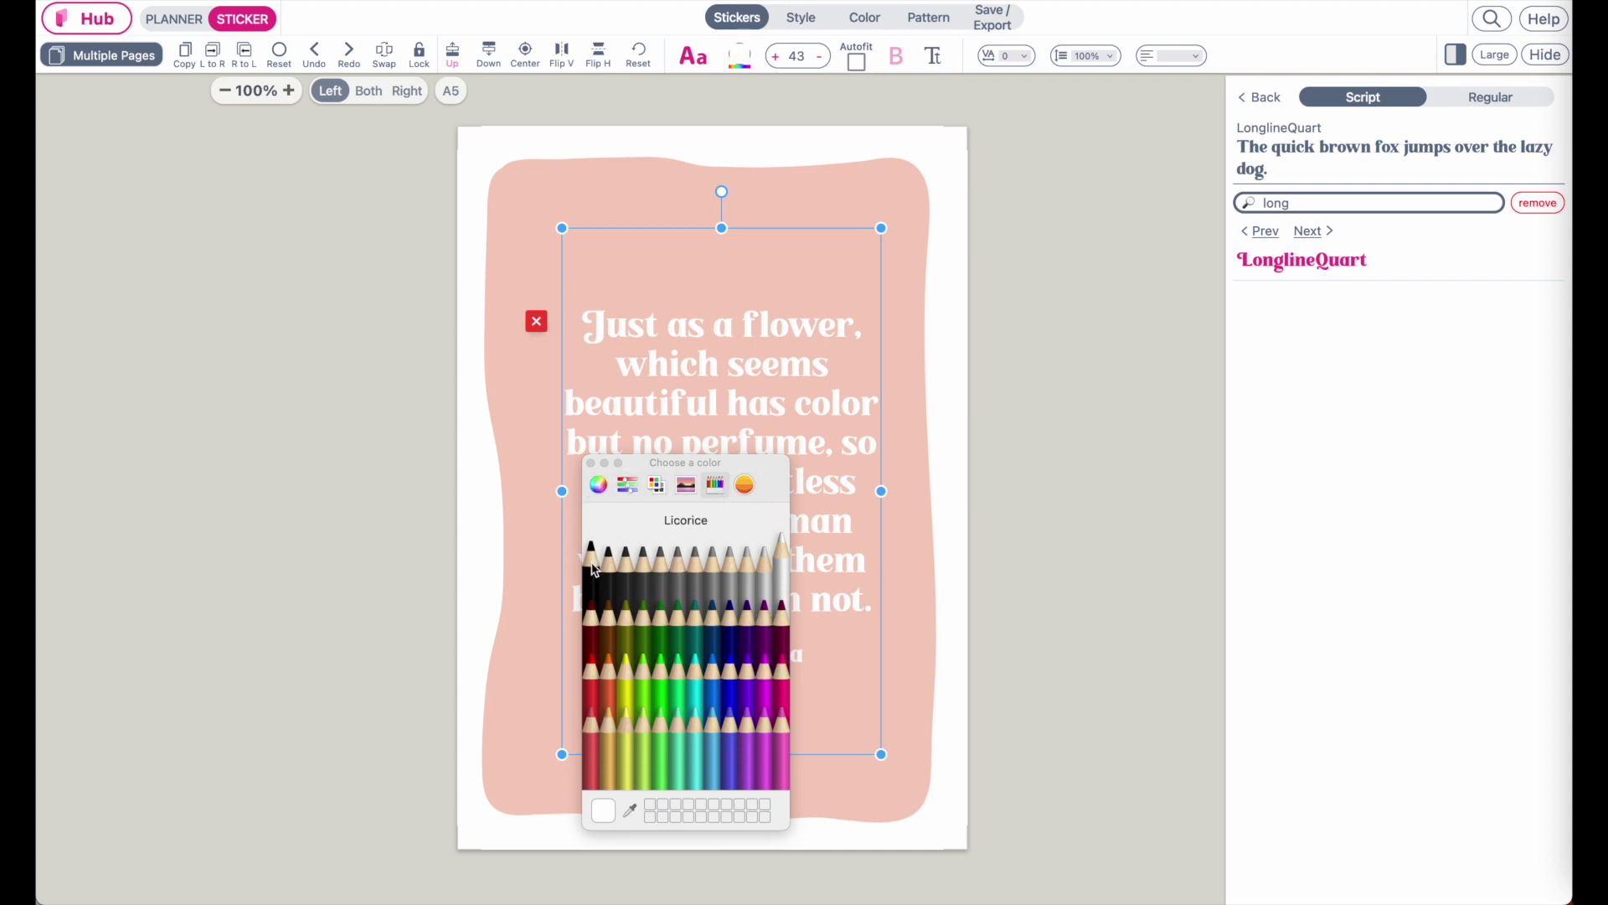
# Step: Sample the page pink, darken it to a muted taupe brown, and nudge the quote up-left
pyautogui.click(630, 810)
pyautogui.click(526, 748)
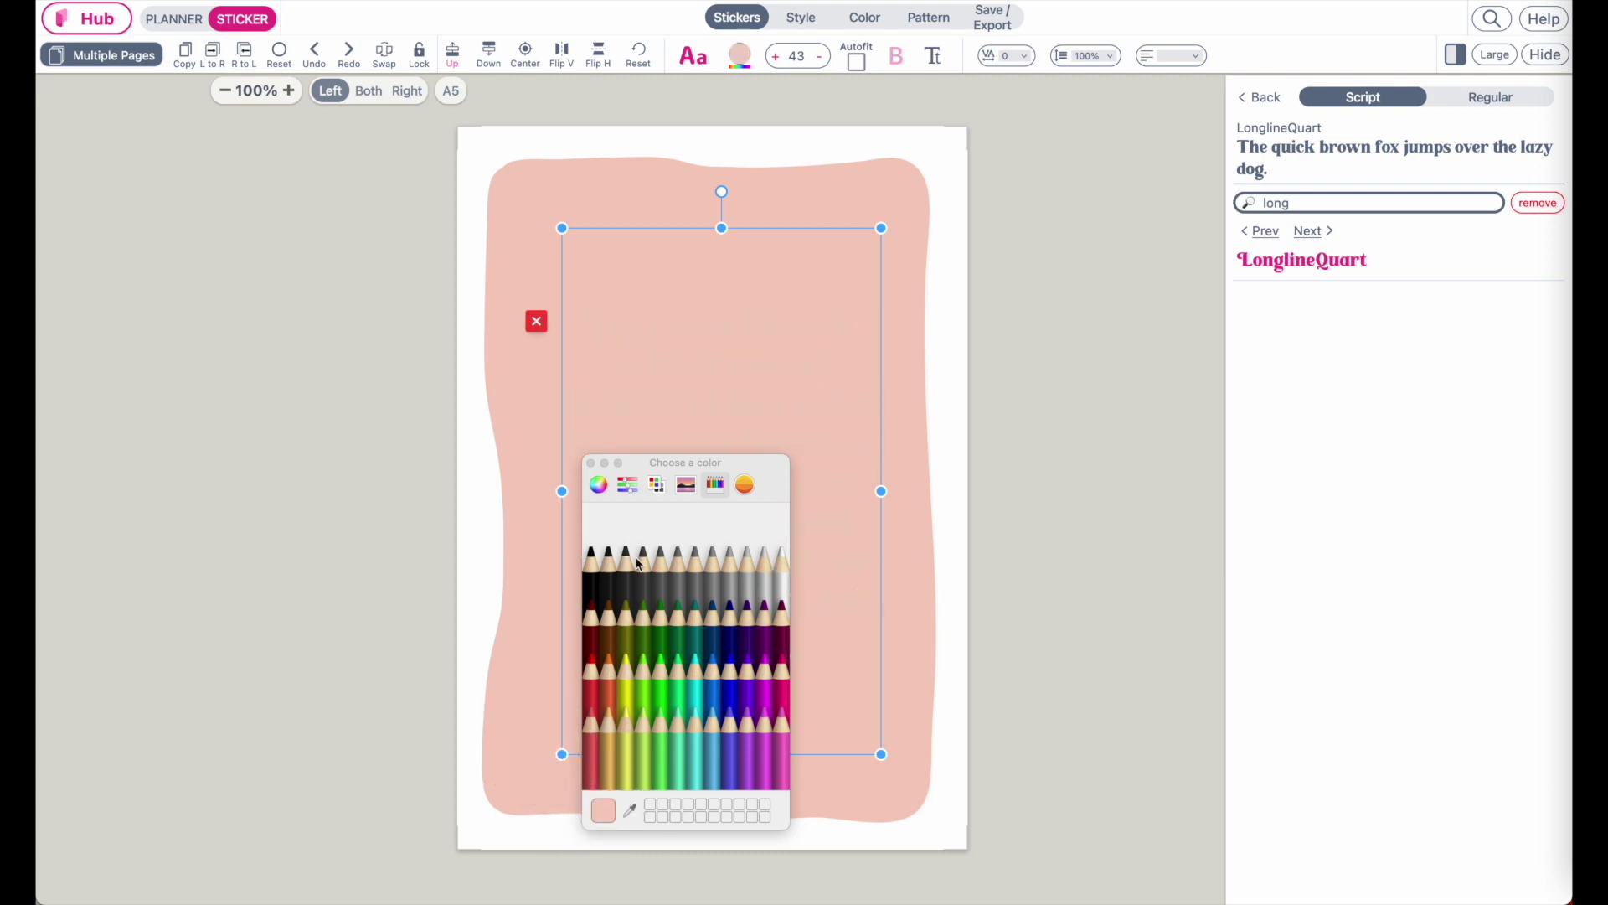
pyautogui.click(598, 485)
pyautogui.click(695, 775)
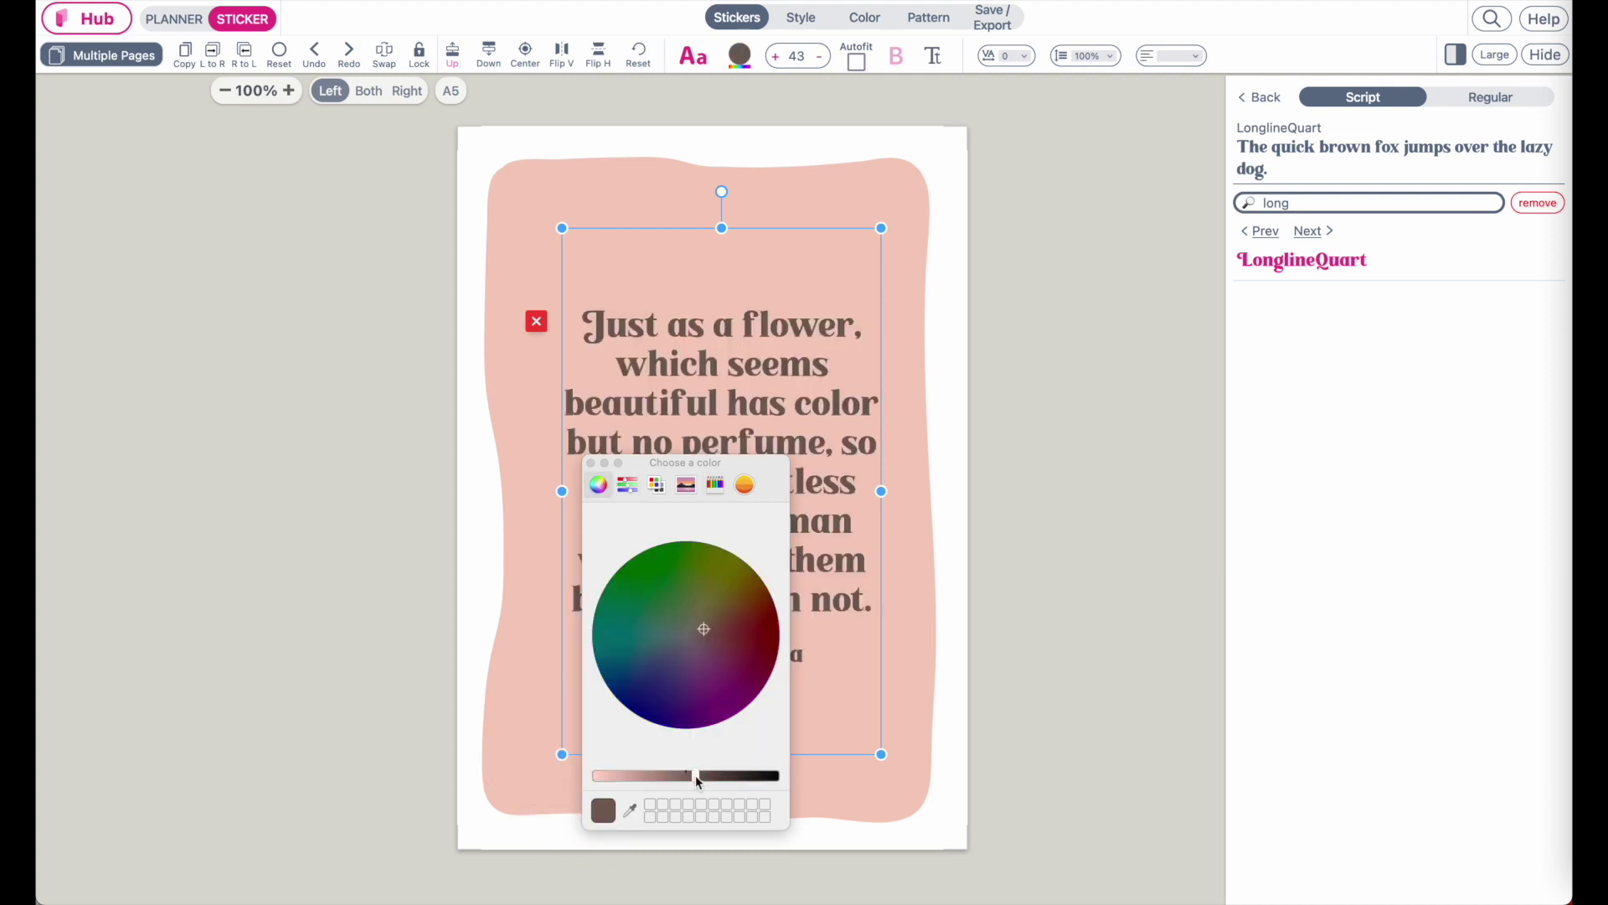
pyautogui.moveTo(694, 776); pyautogui.dragTo(674, 776)
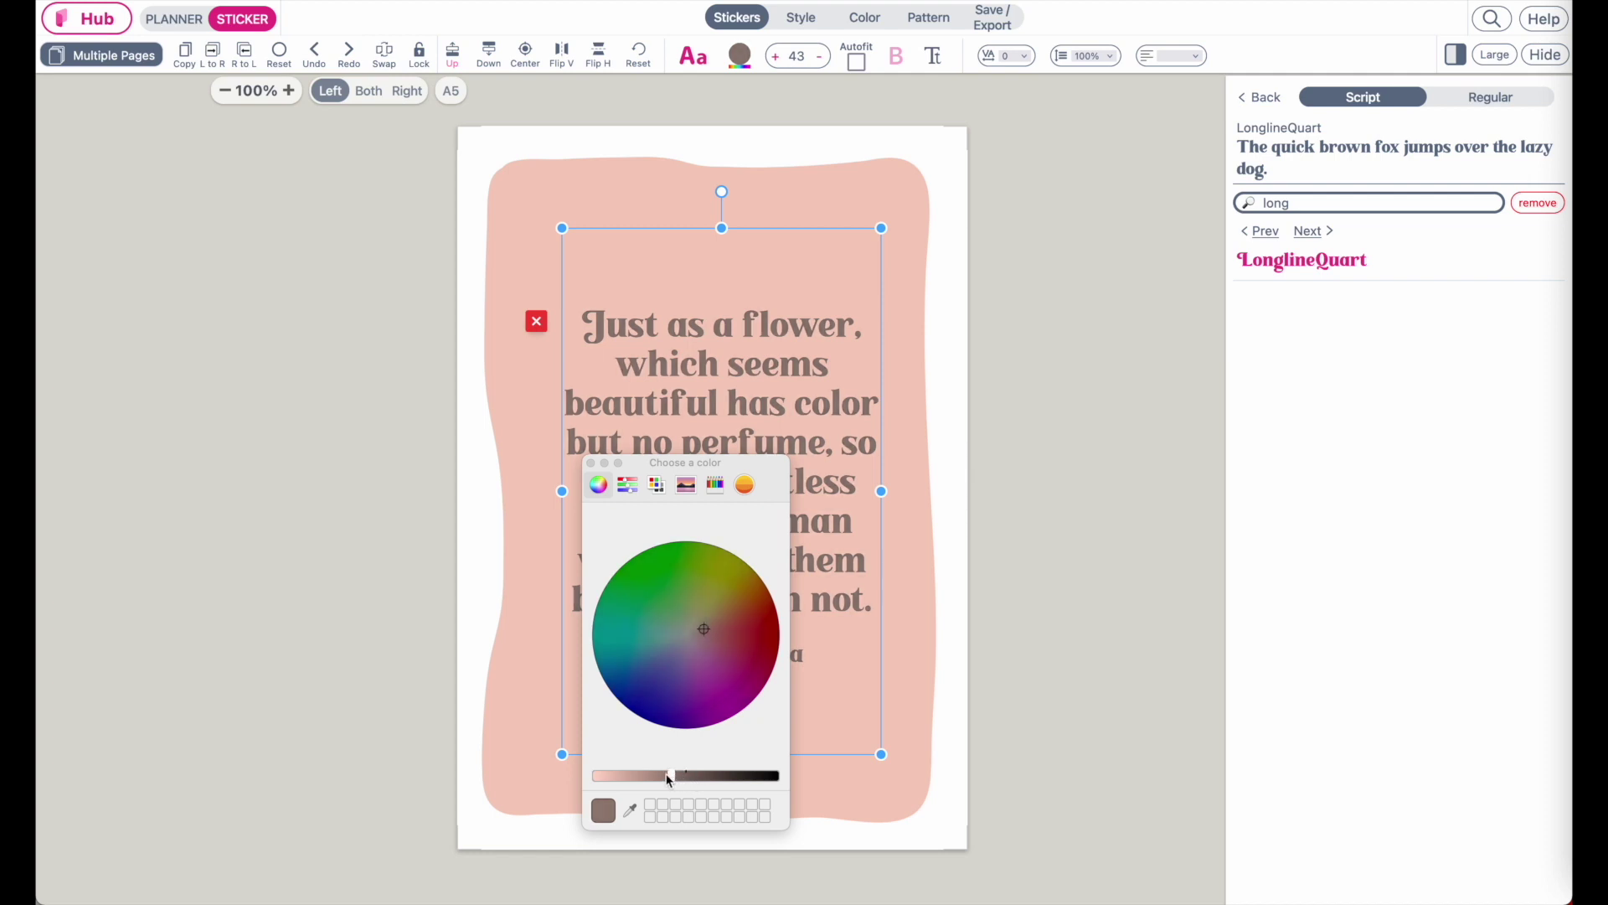
pyautogui.click(591, 463)
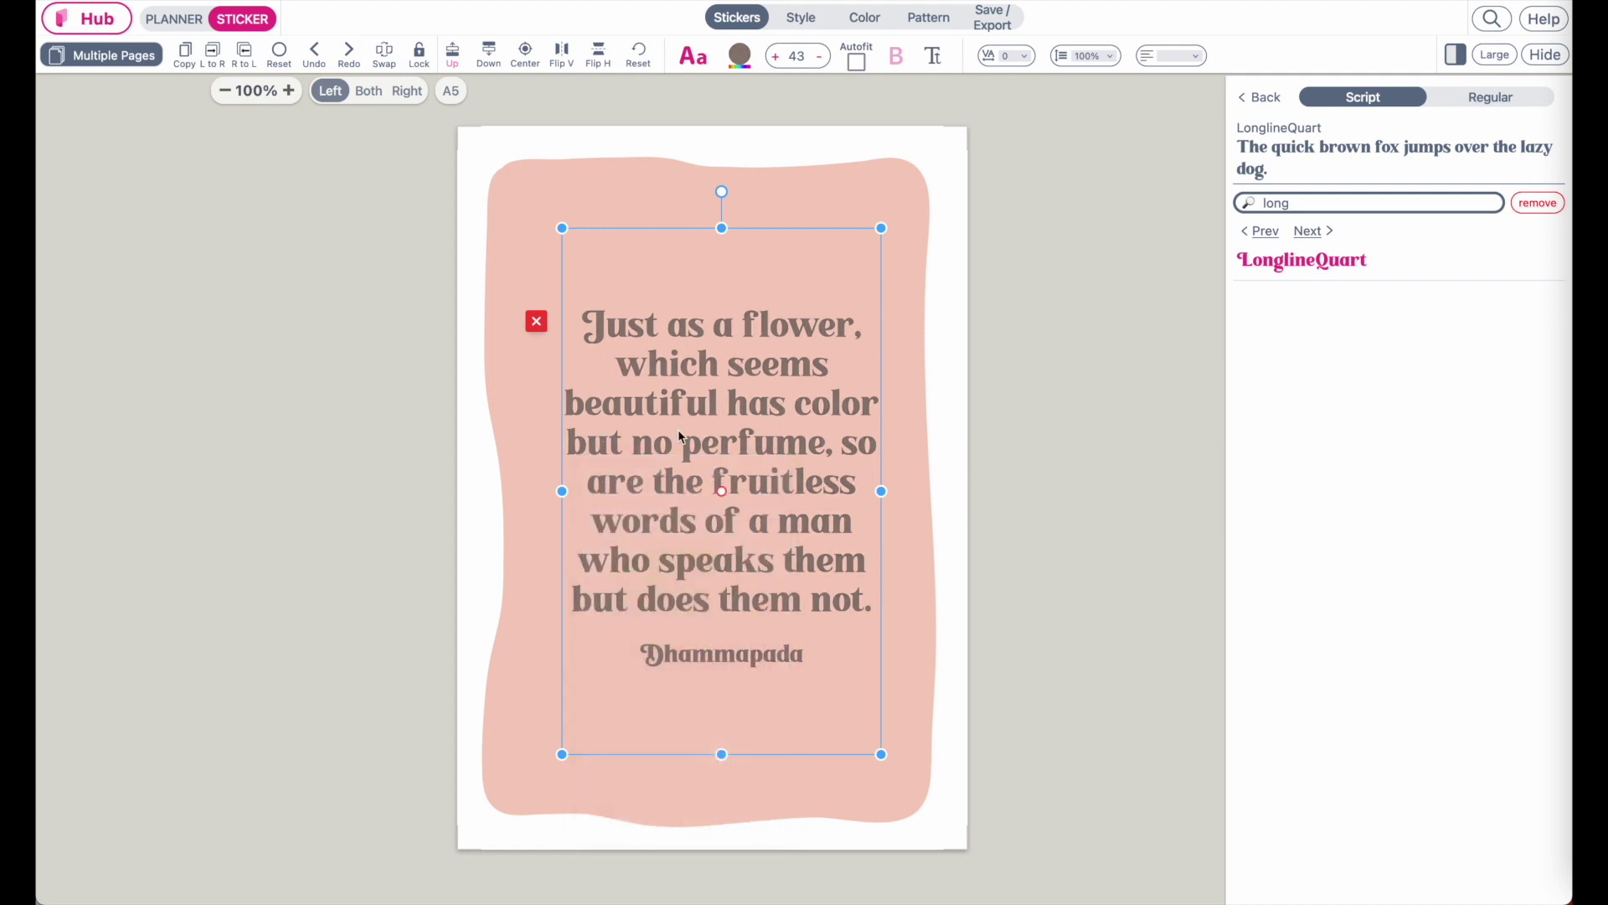
pyautogui.moveTo(765, 467); pyautogui.dragTo(752, 455)
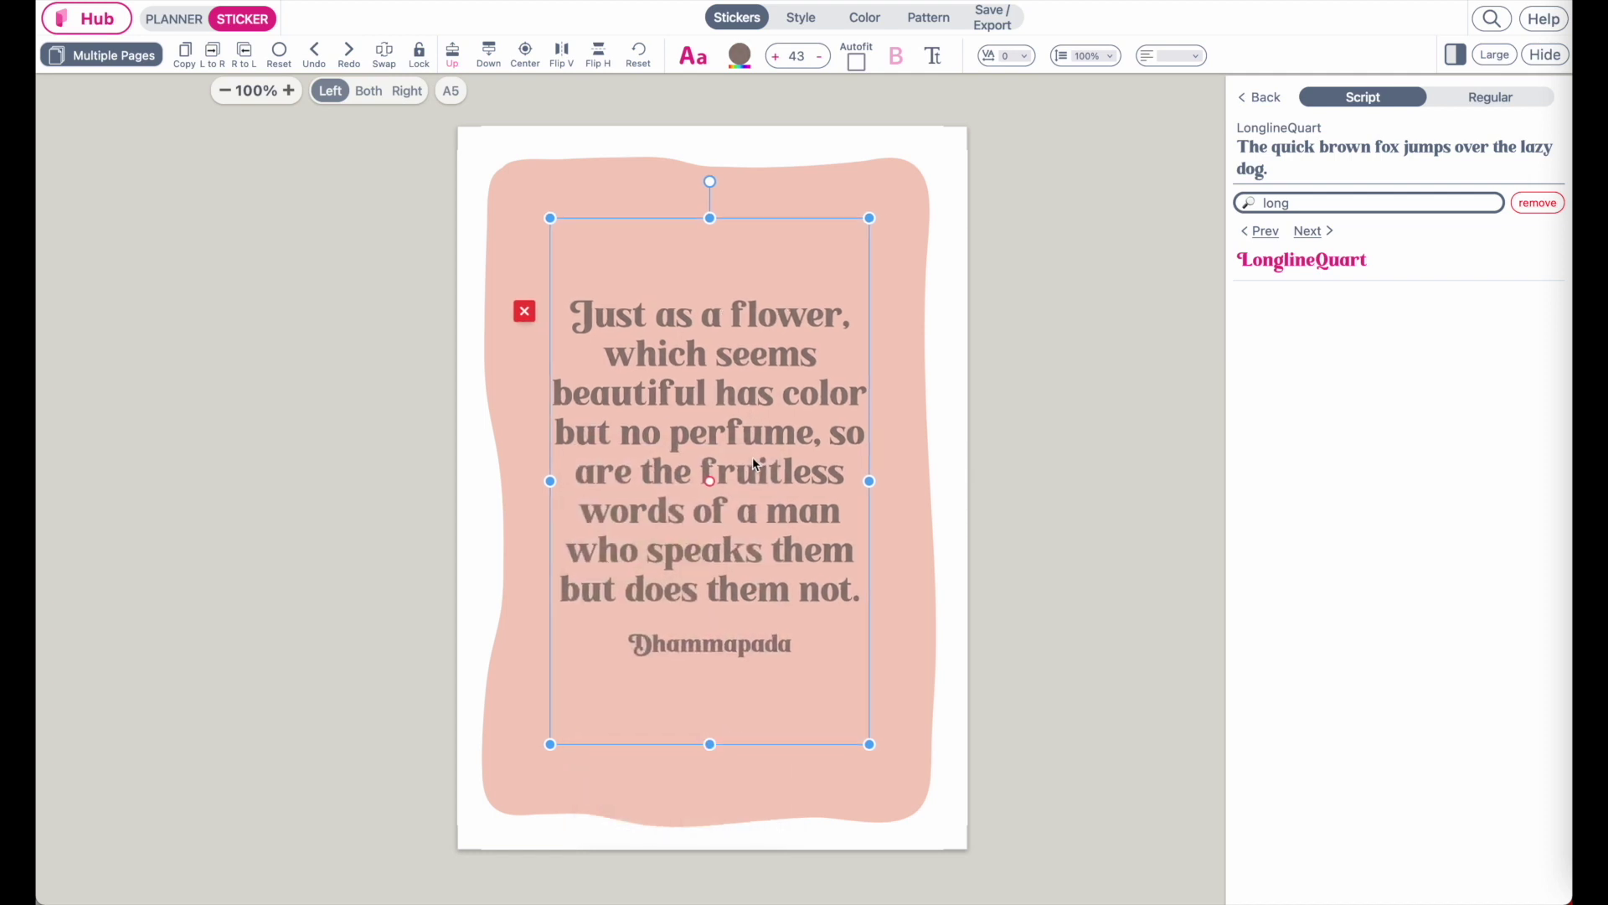
# Step: Add the Orchard strawberry-branch sticker to the pink quote page
pyautogui.click(991, 349)
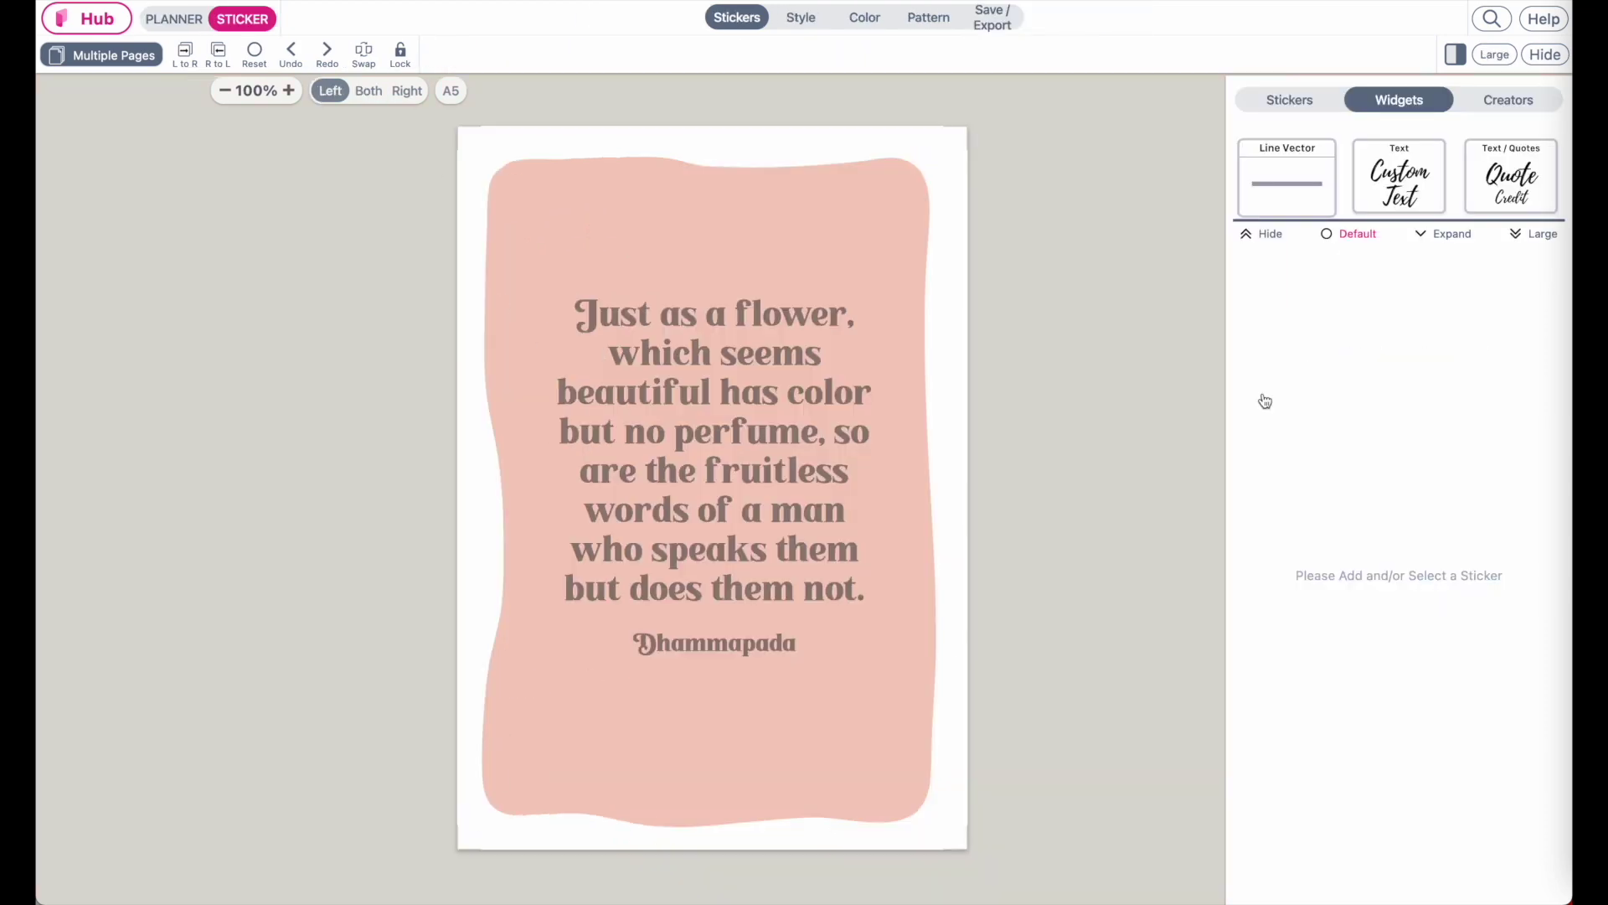
pyautogui.click(1291, 102)
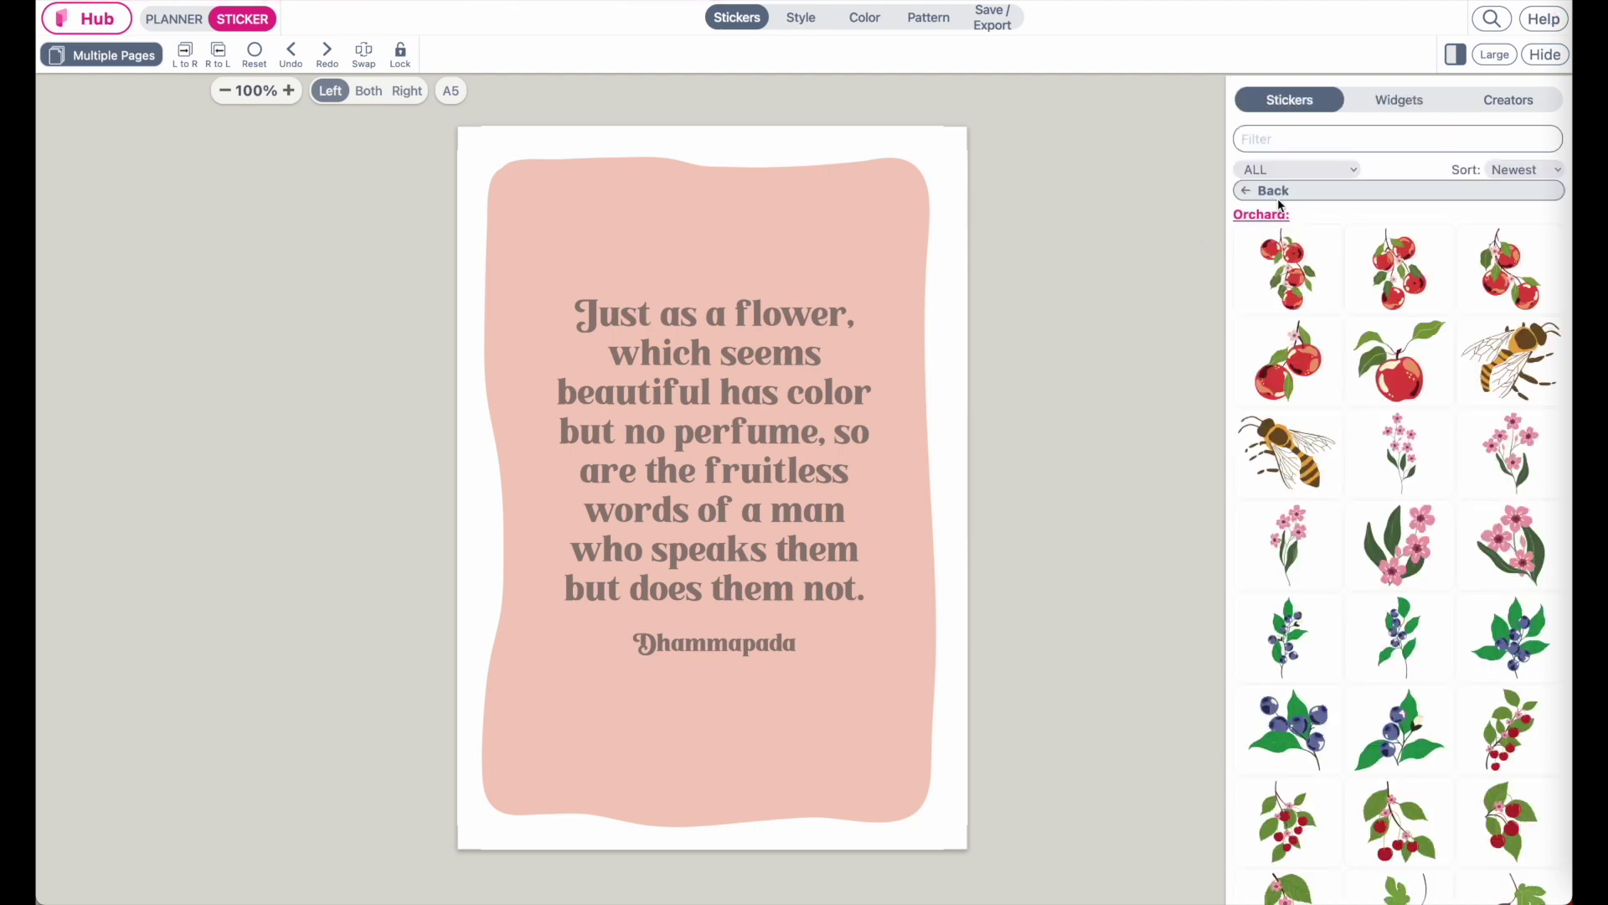
pyautogui.scroll(-20, 1298, 281)
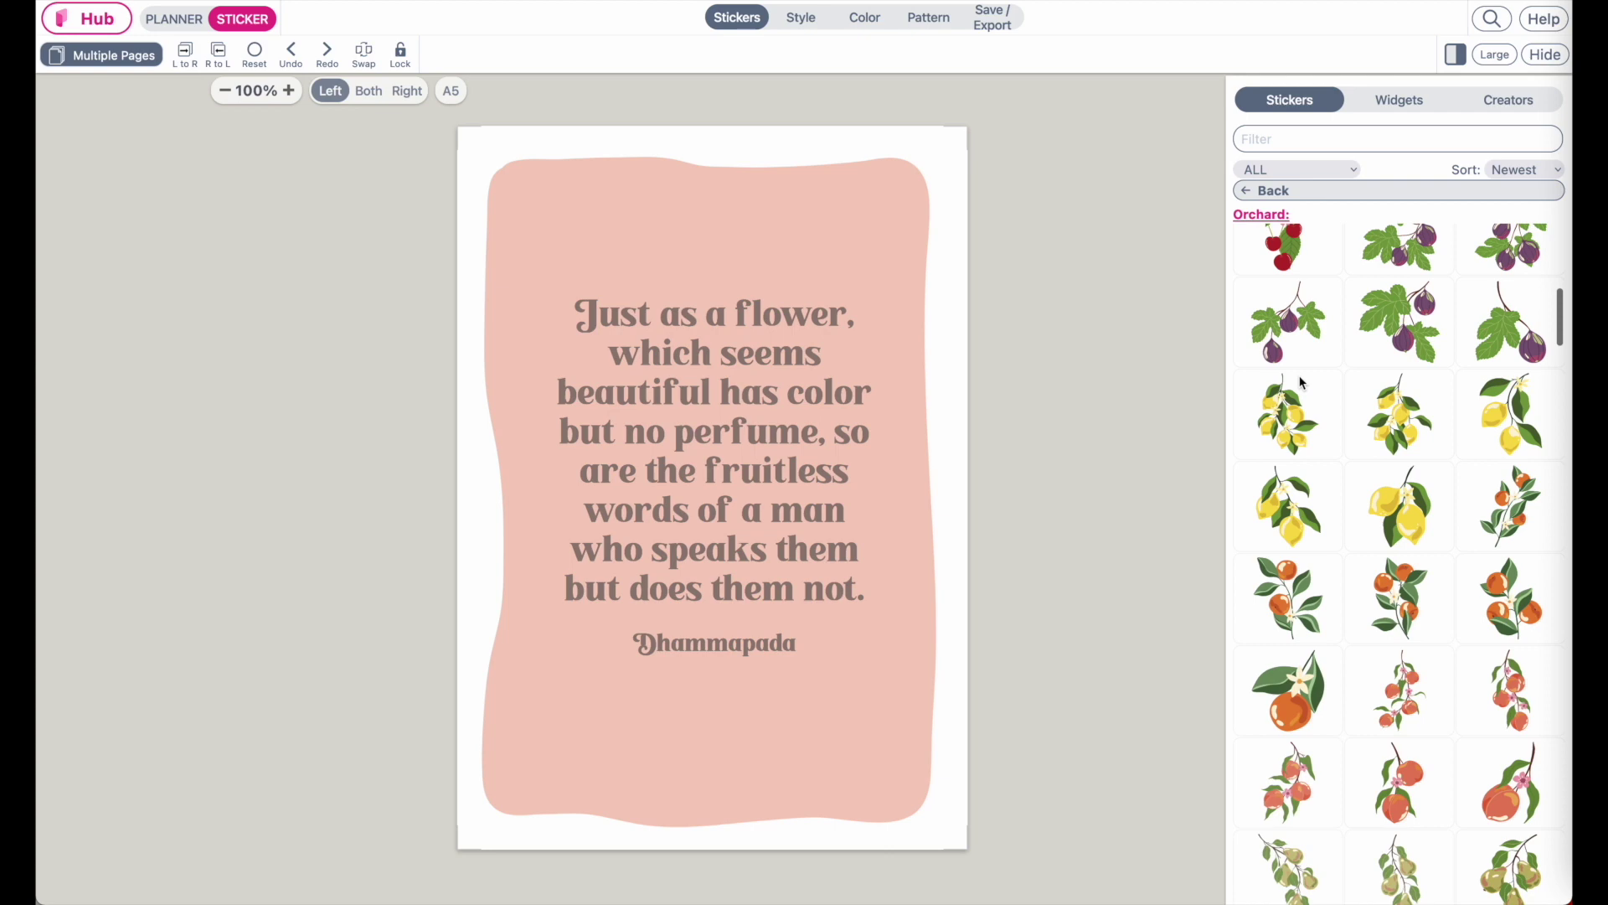
pyautogui.scroll(-5, 1301, 383)
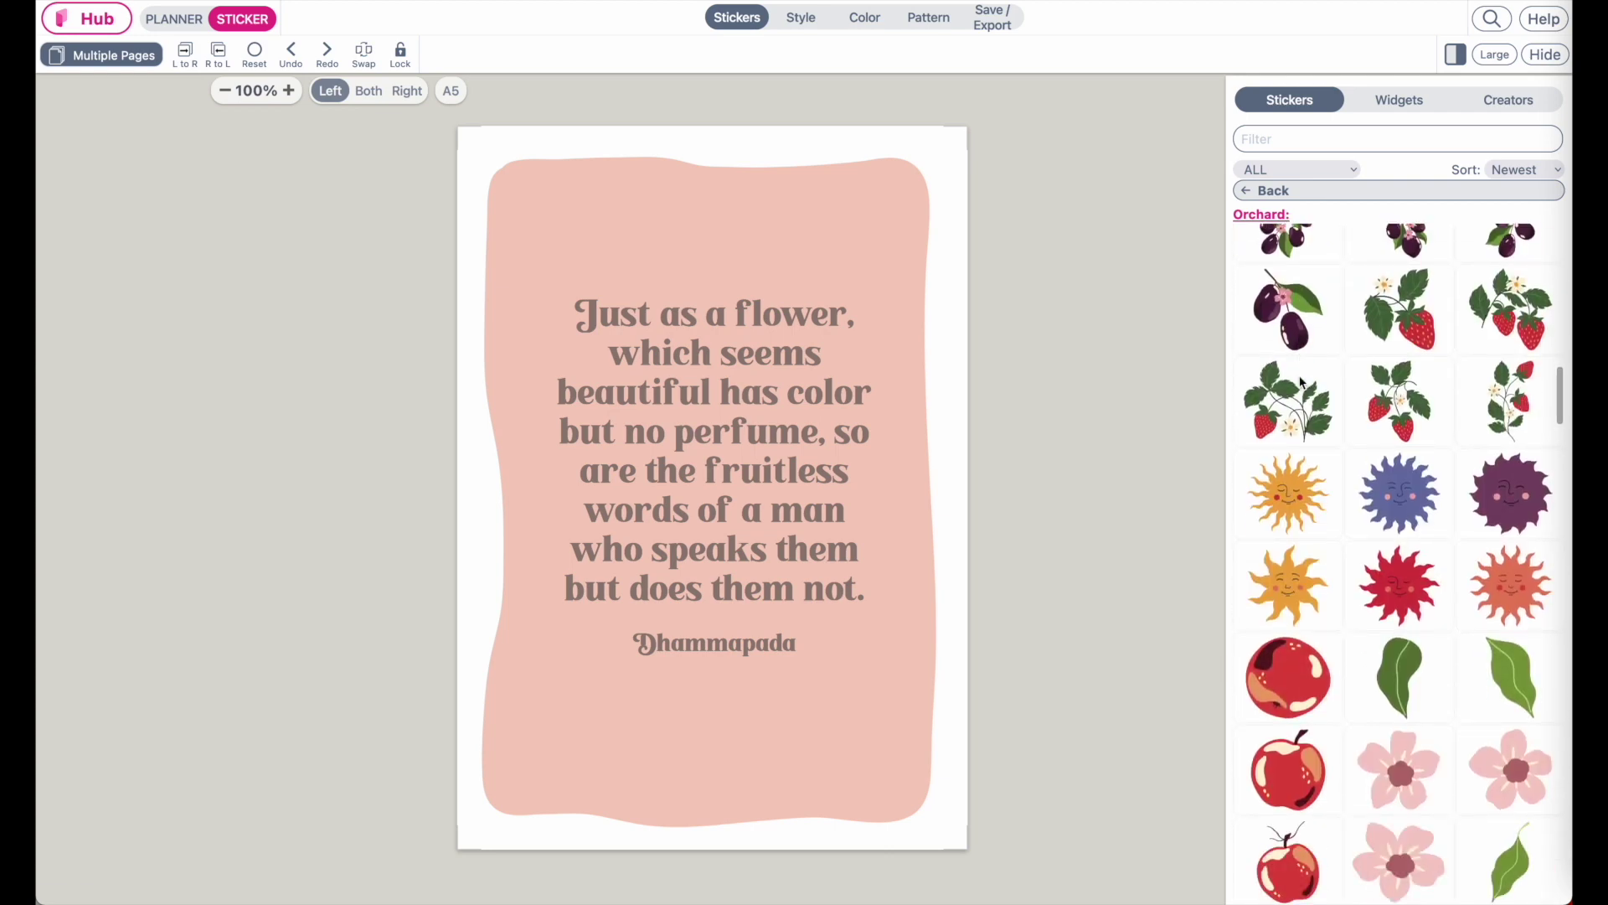
pyautogui.scroll(2, 1357, 402)
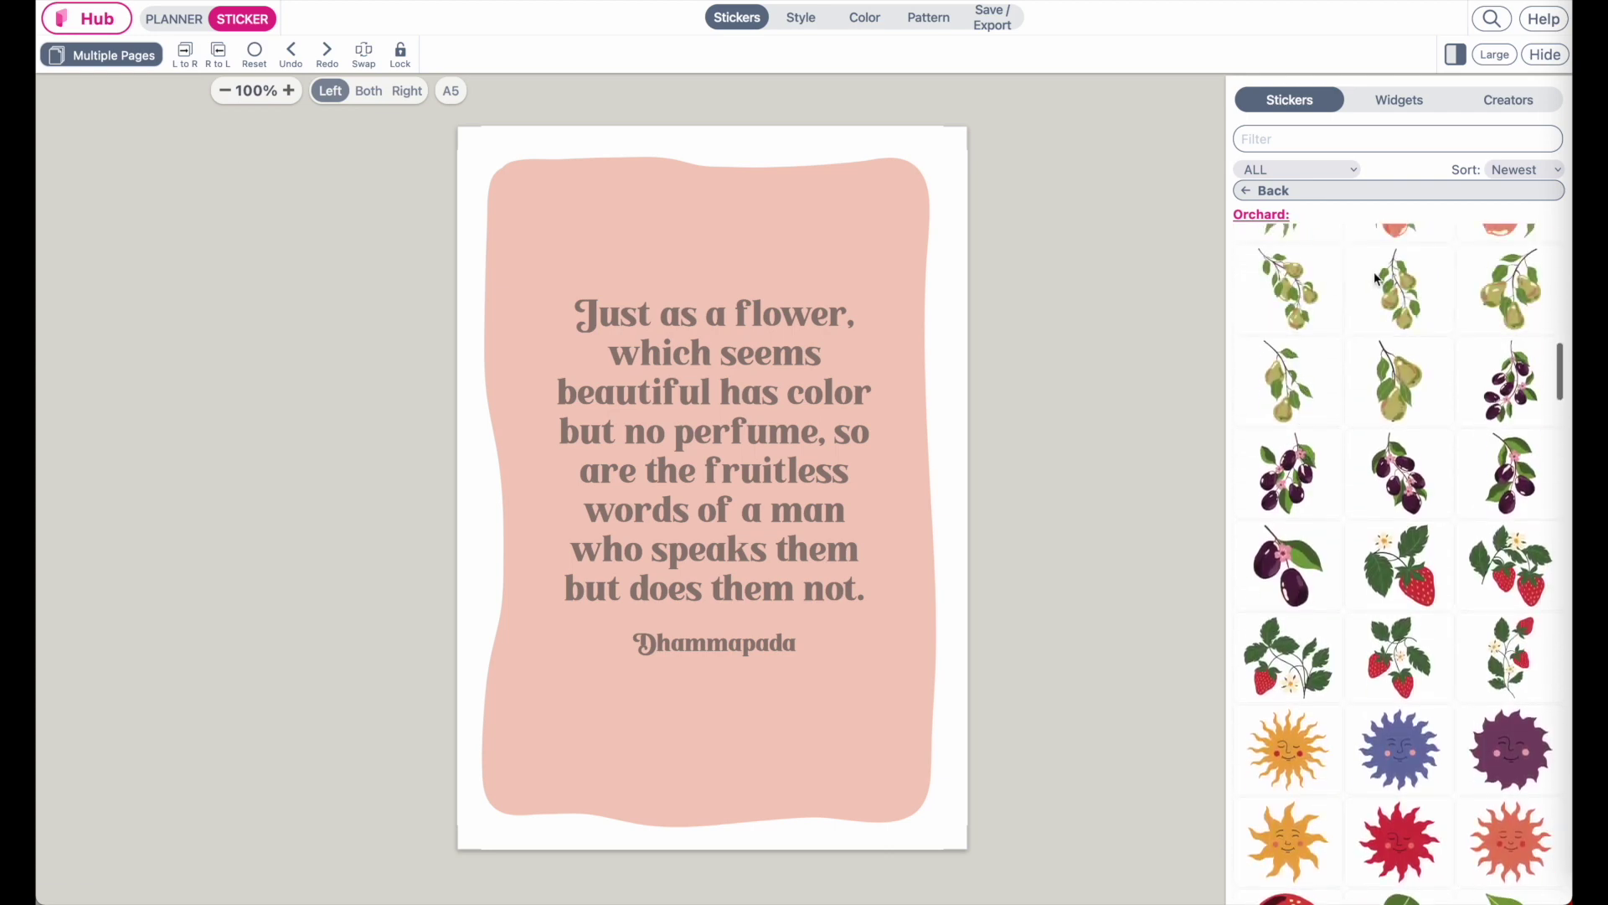
pyautogui.scroll(-2, 1290, 494)
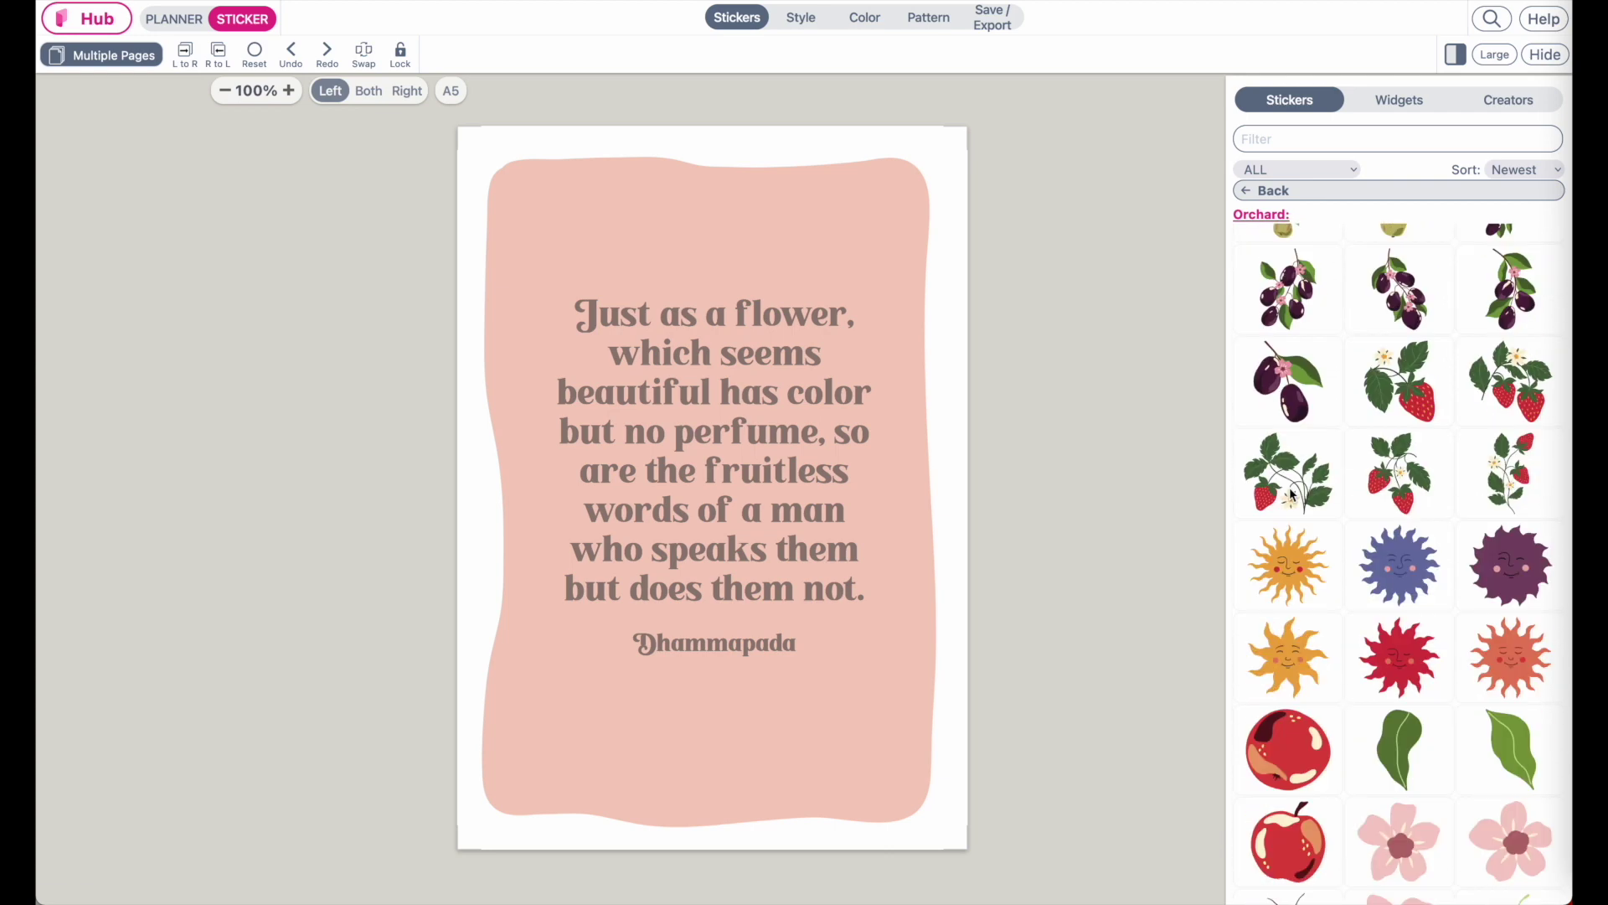
pyautogui.click(1429, 387)
# Step: Shrink the strawberry-branch sticker into the pink page's top-left corner
pyautogui.click(515, 241)
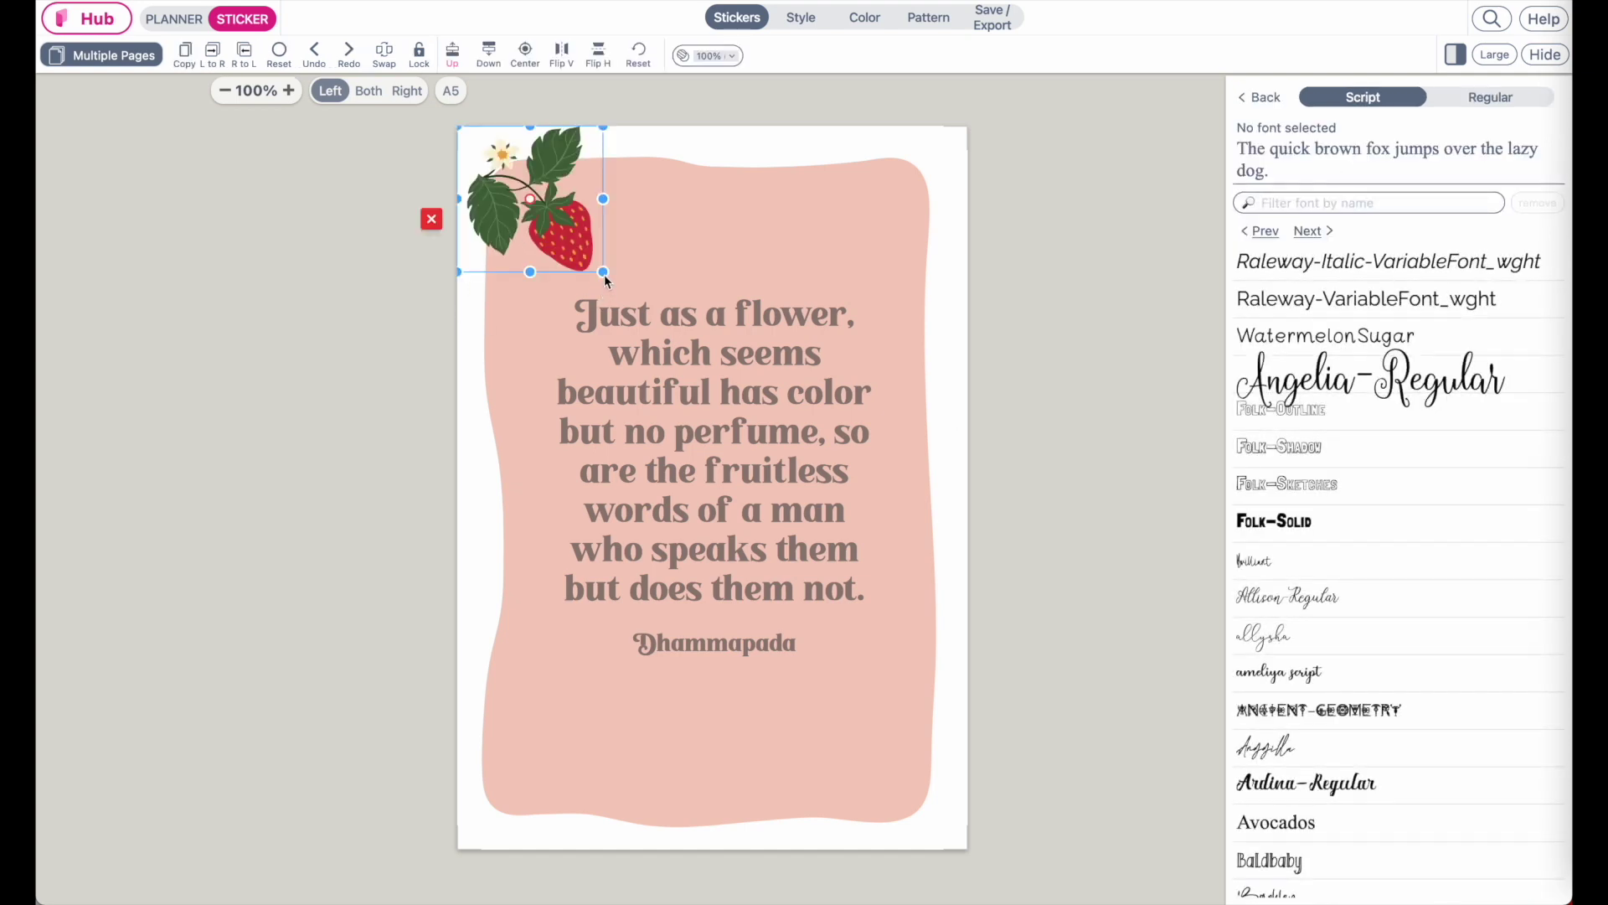
pyautogui.moveTo(603, 276); pyautogui.dragTo(546, 216)
pyautogui.click(1267, 95)
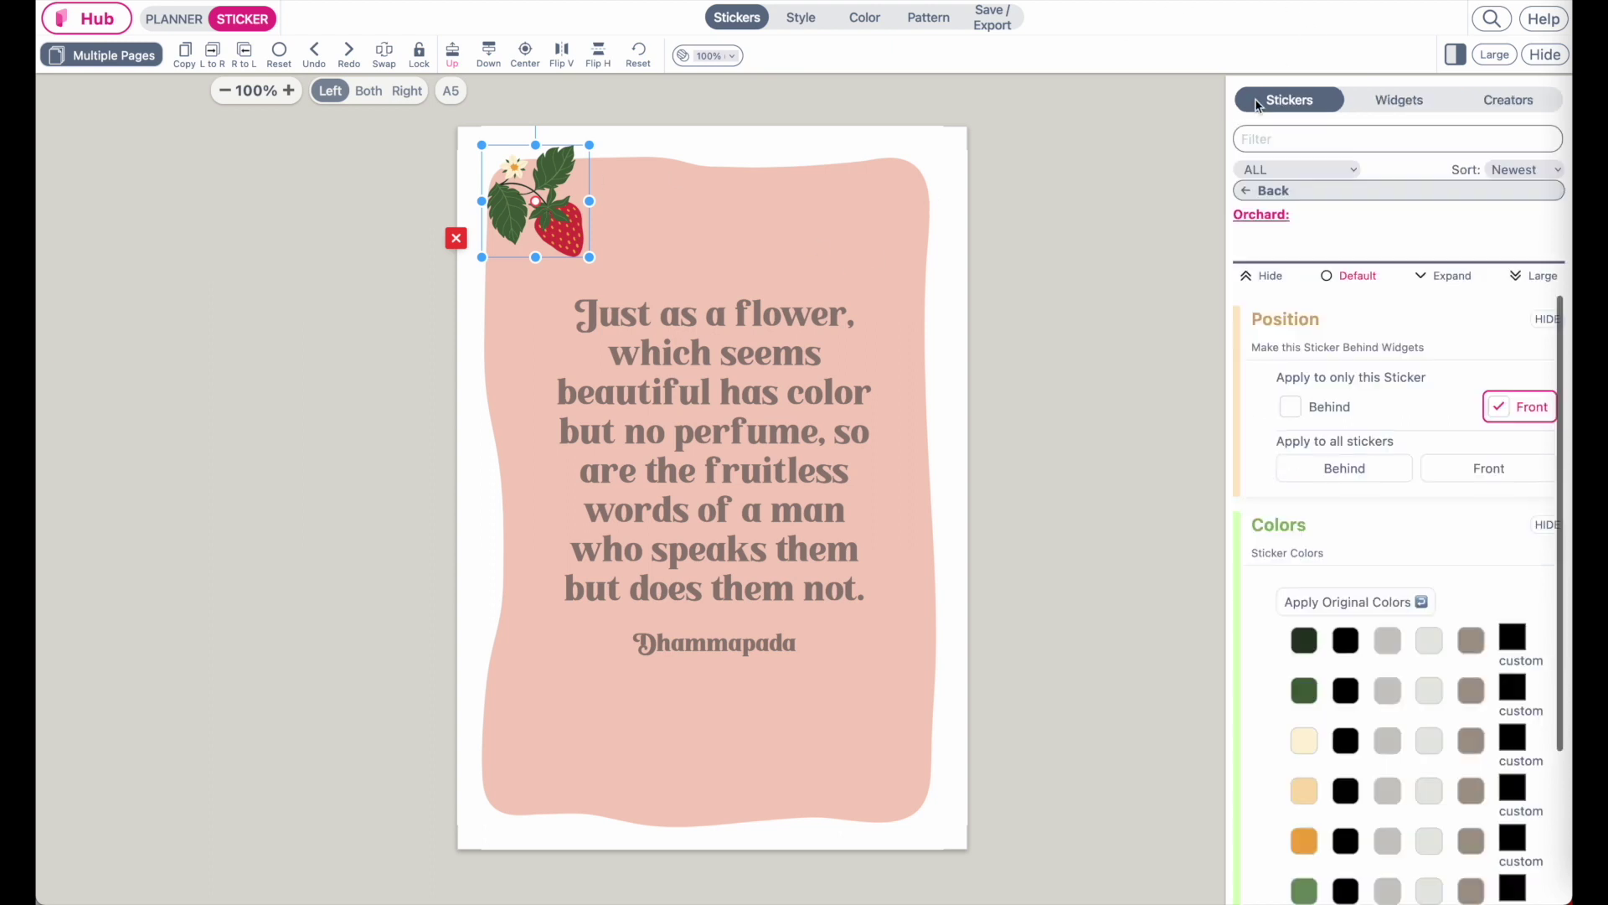
# Step: Add a hanging-strawberries sticker, slightly enlarged, in the page's bottom-right corner
pyautogui.click(1531, 276)
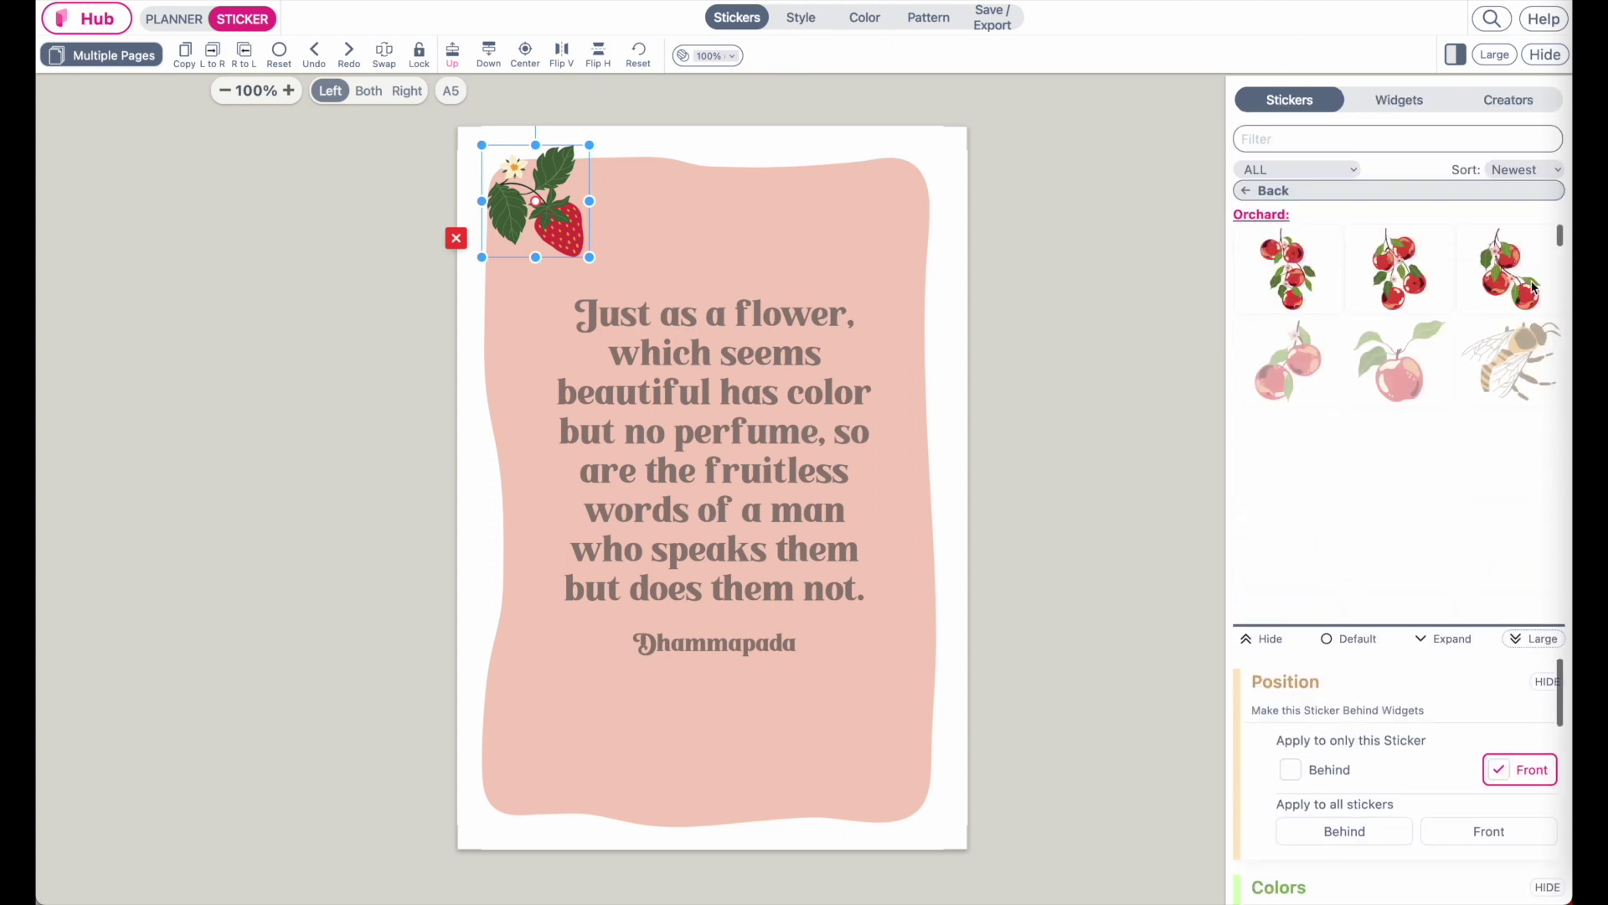
pyautogui.scroll(-10, 1466, 383)
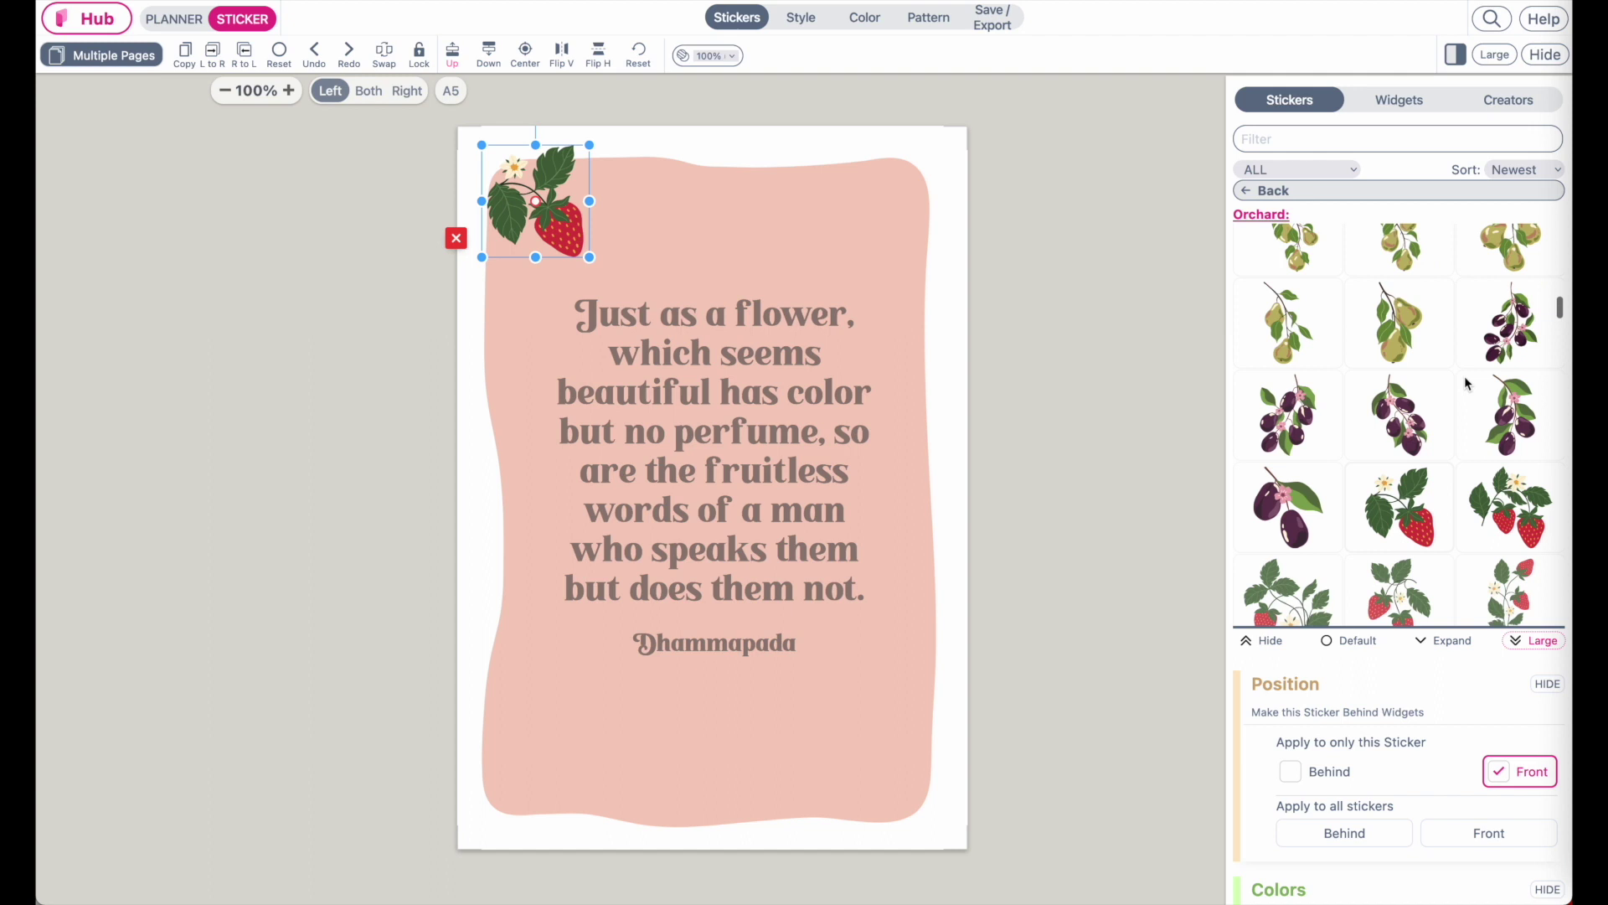
pyautogui.click(1401, 509)
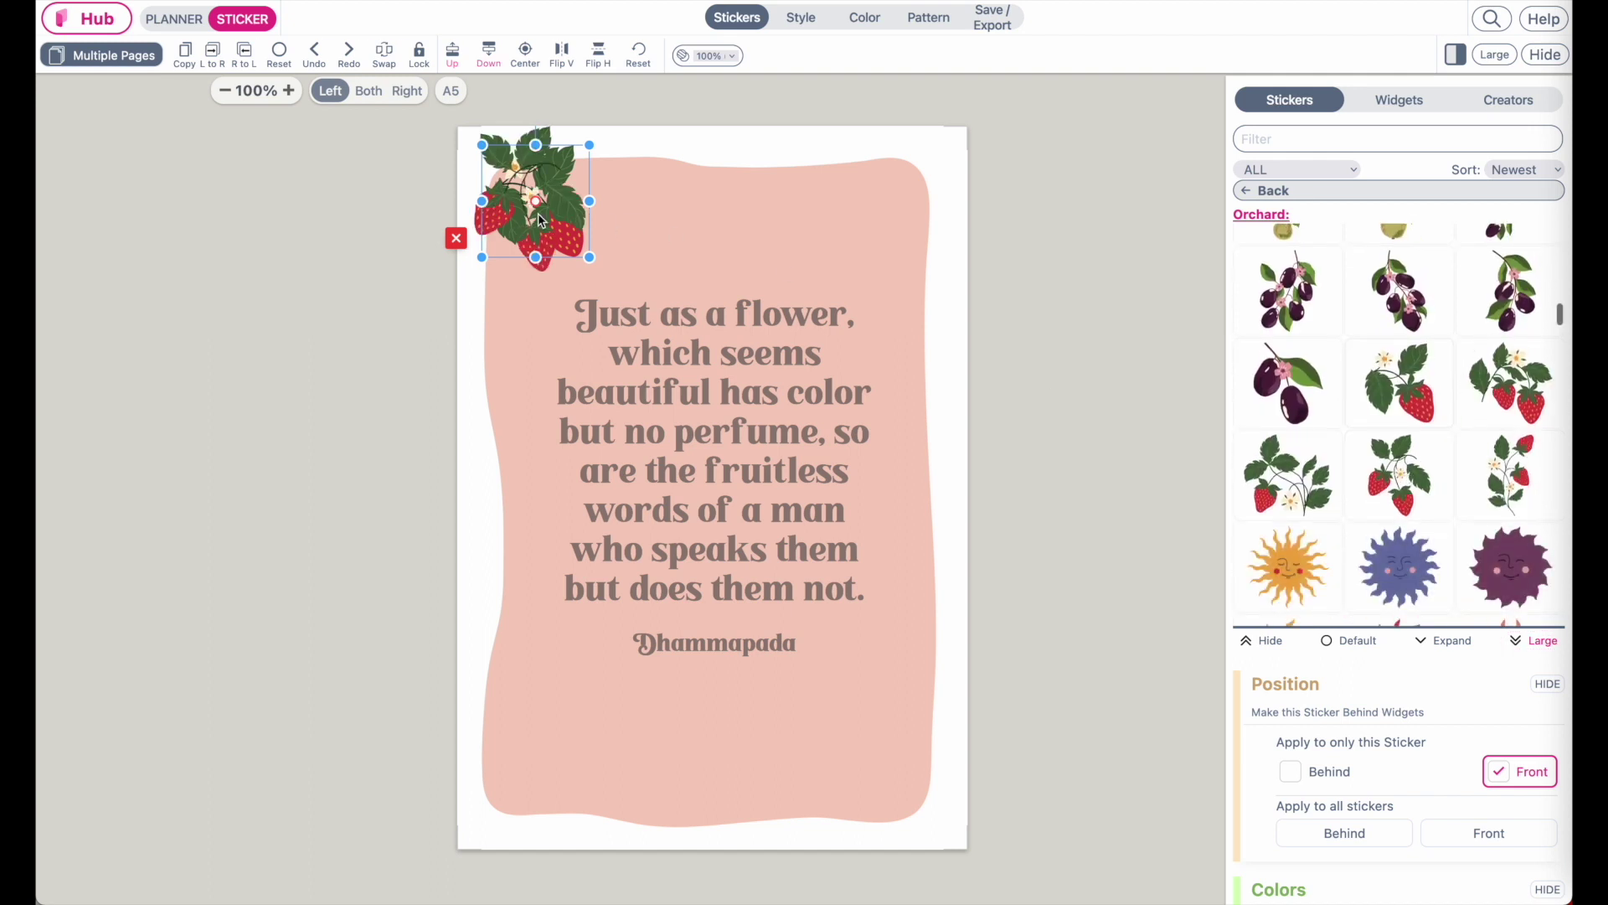
pyautogui.moveTo(540, 221); pyautogui.dragTo(877, 760)
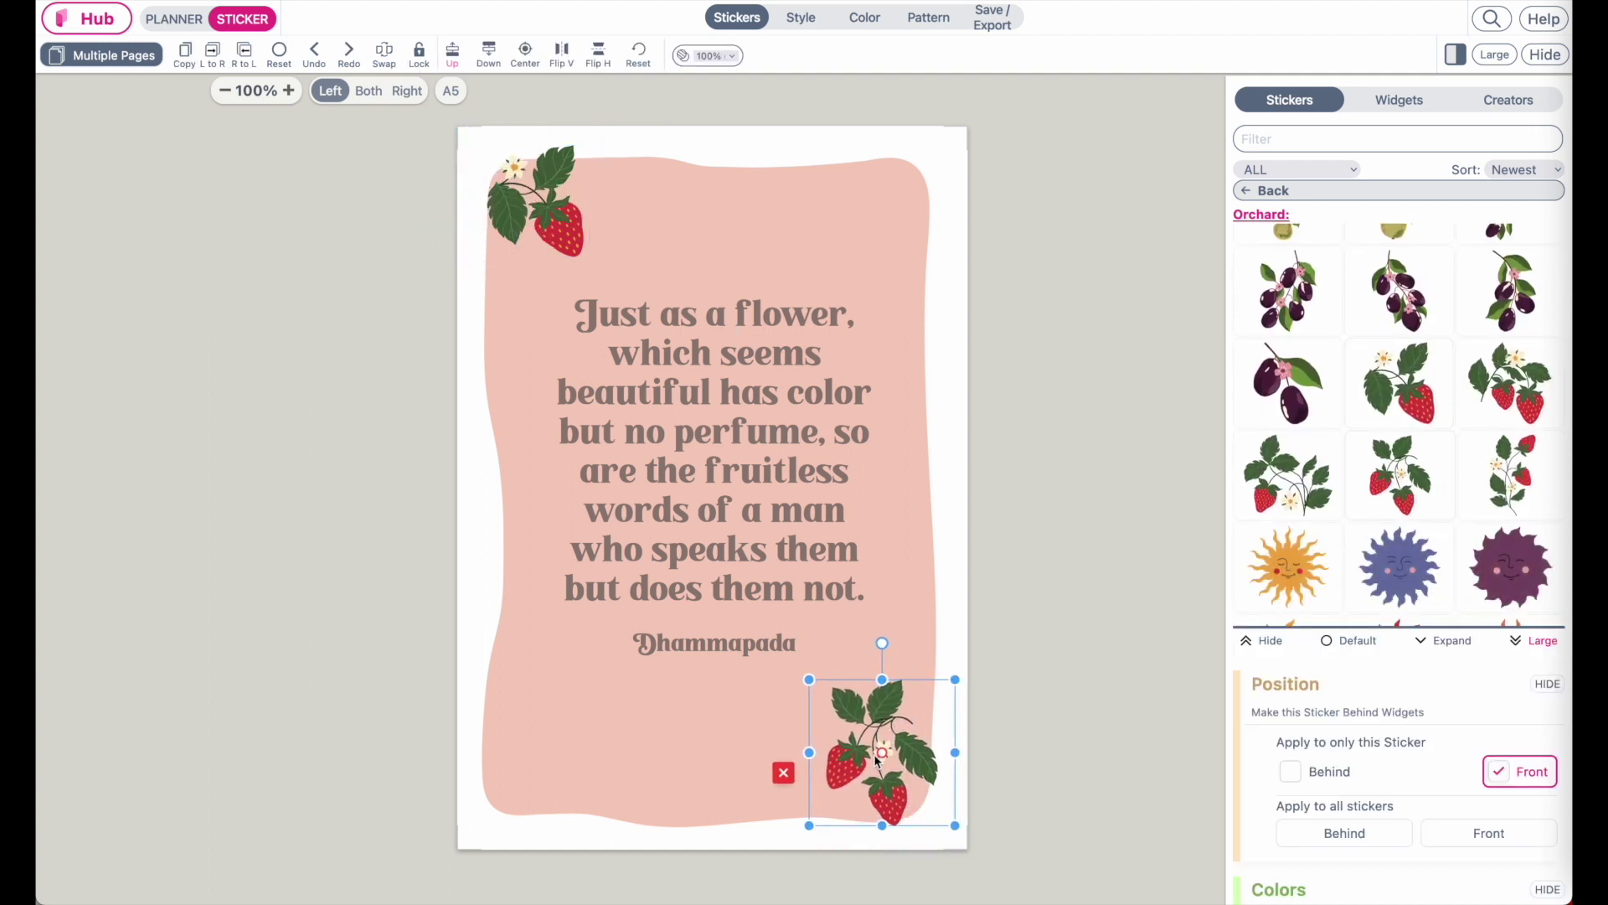
pyautogui.moveTo(955, 679); pyautogui.dragTo(971, 661)
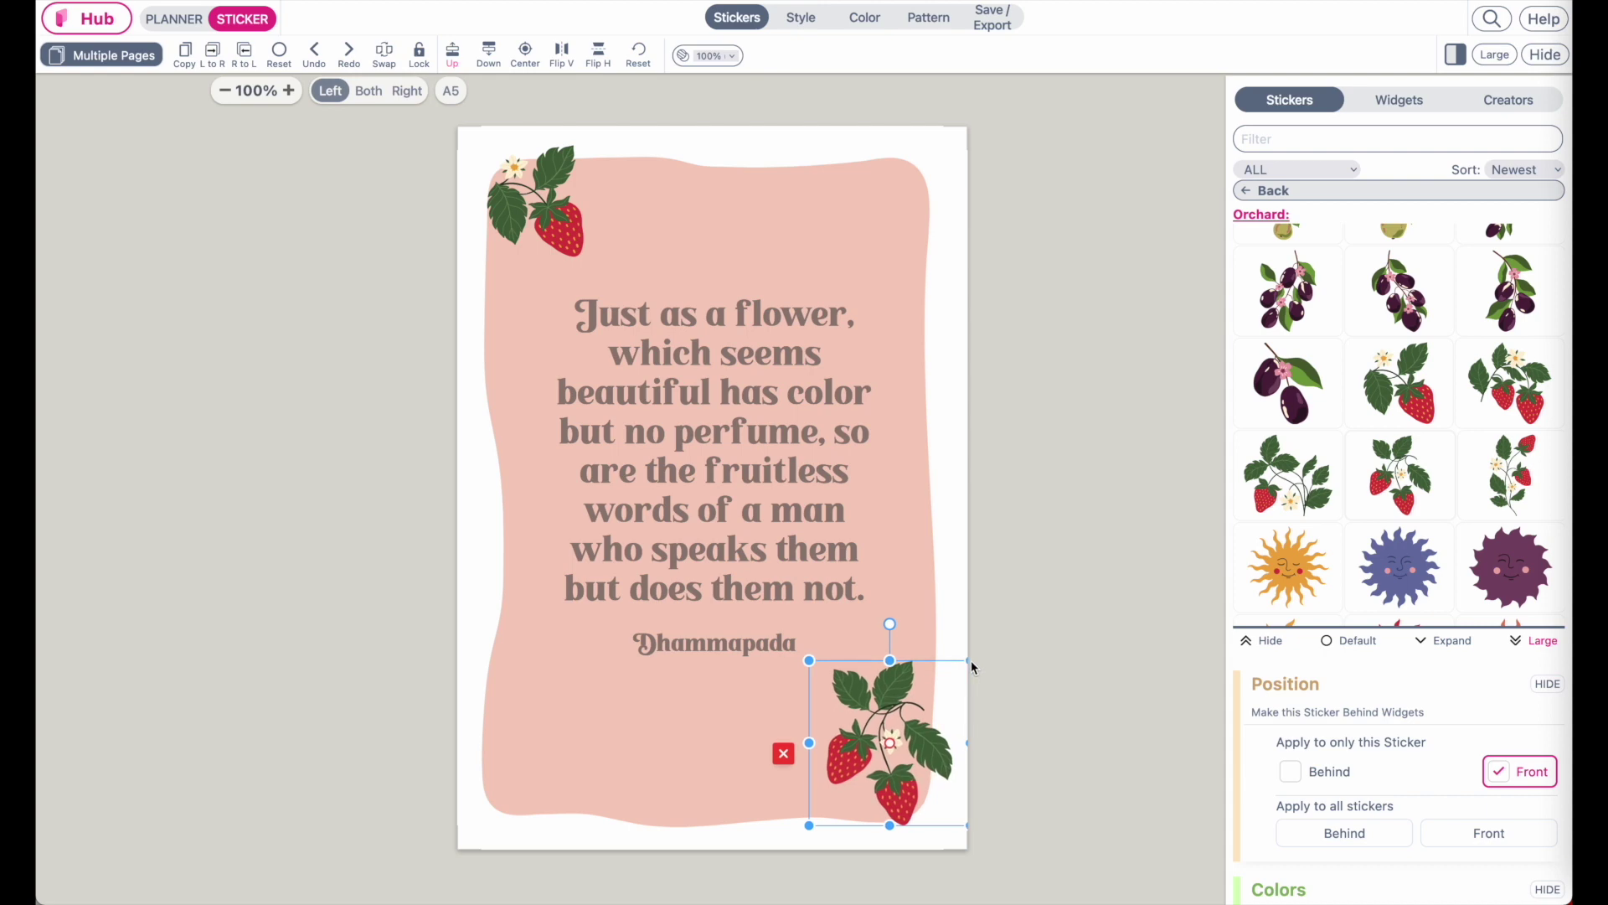
pyautogui.press('Escape')
# Step: Add two small single strawberries, one top-right and one along the lower-left edge
pyautogui.scroll(-10, 1428, 526)
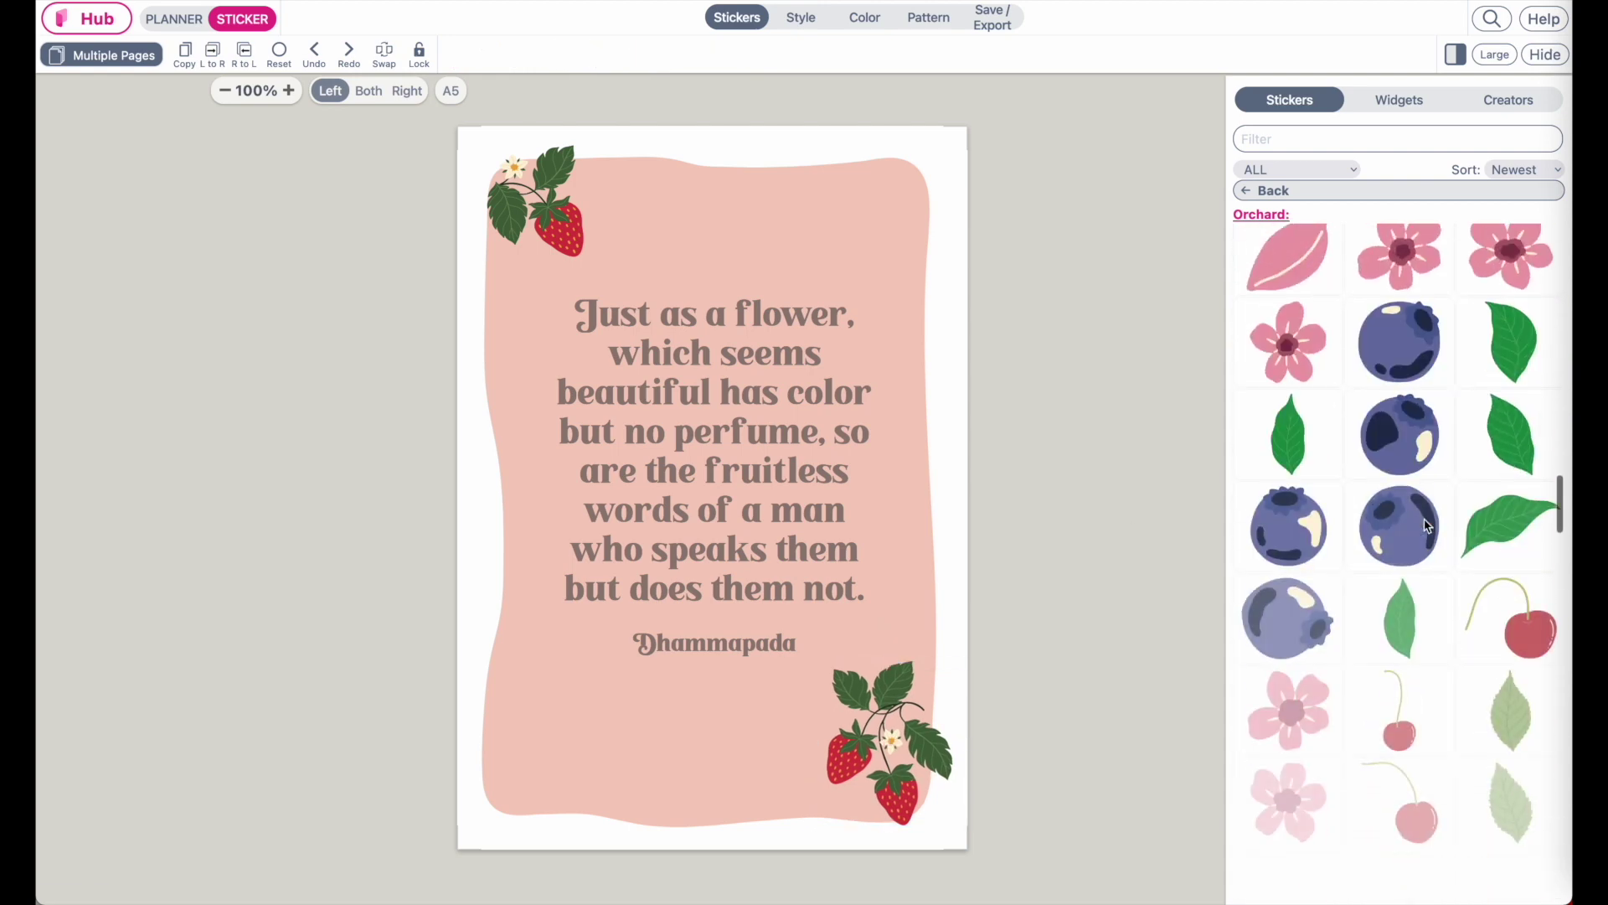
pyautogui.scroll(-12, 1428, 526)
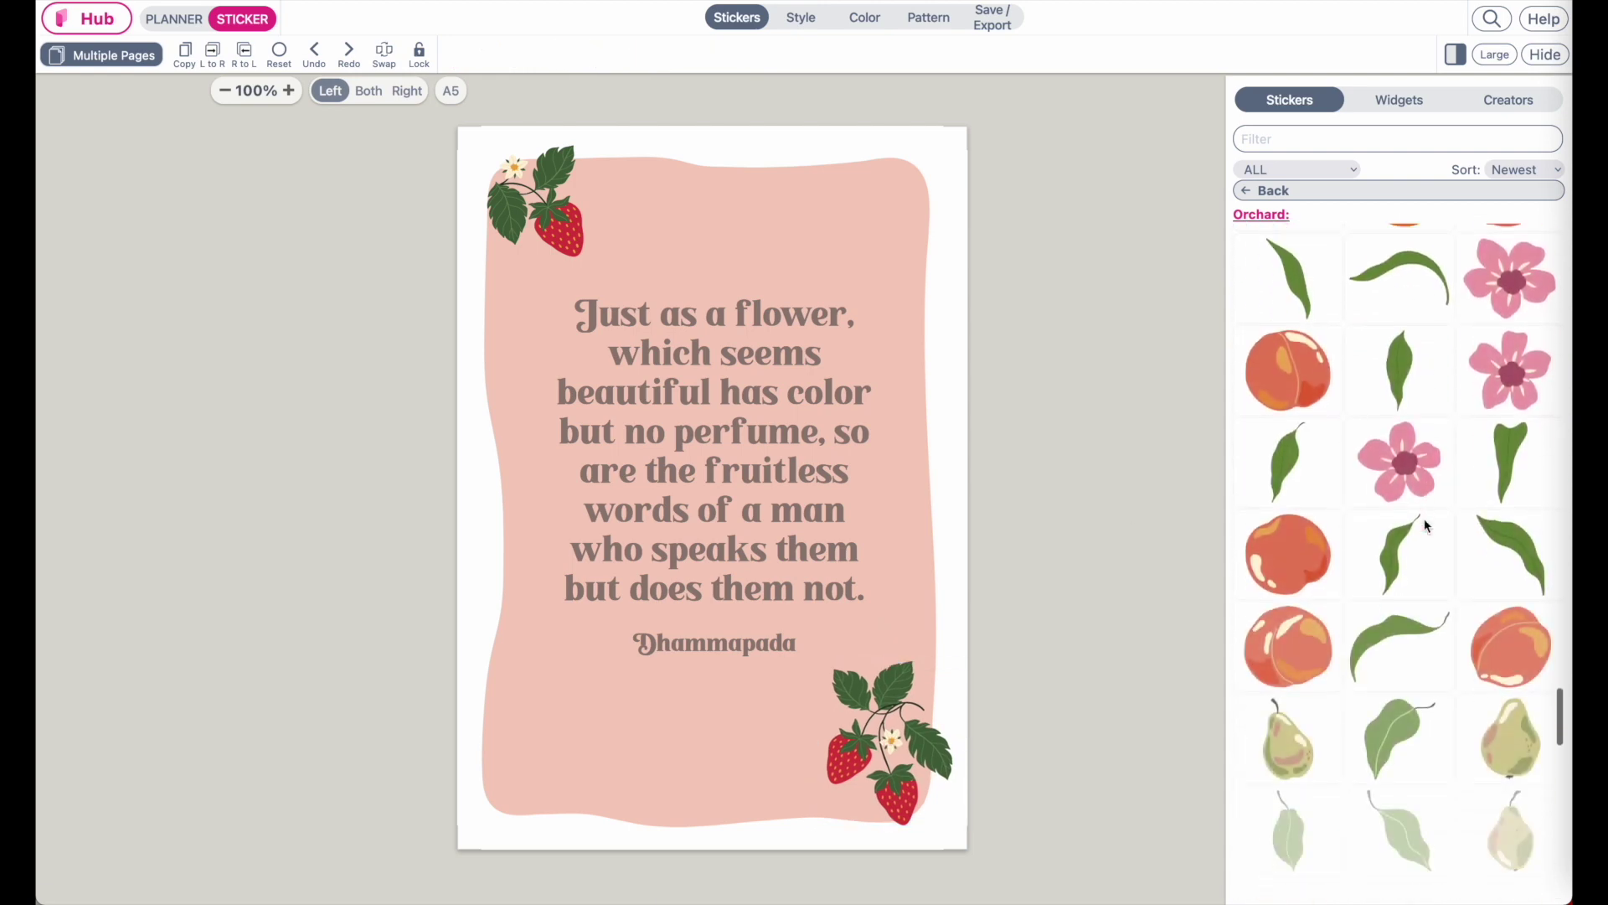
pyautogui.scroll(-6, 1426, 525)
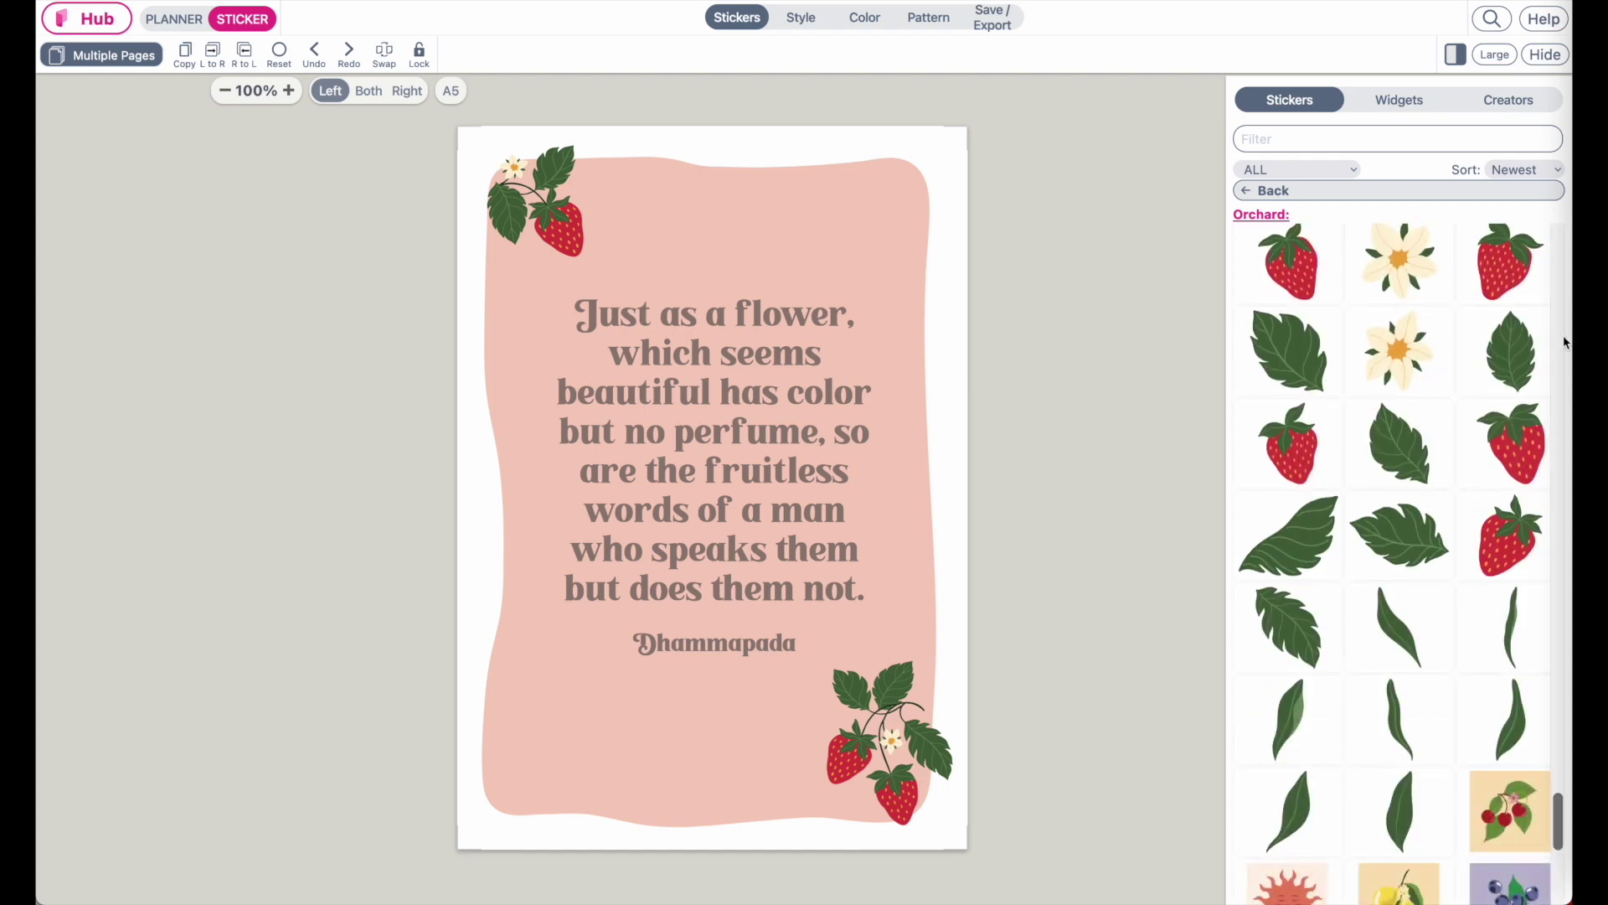
pyautogui.click(1512, 249)
pyautogui.moveTo(543, 208); pyautogui.dragTo(775, 251)
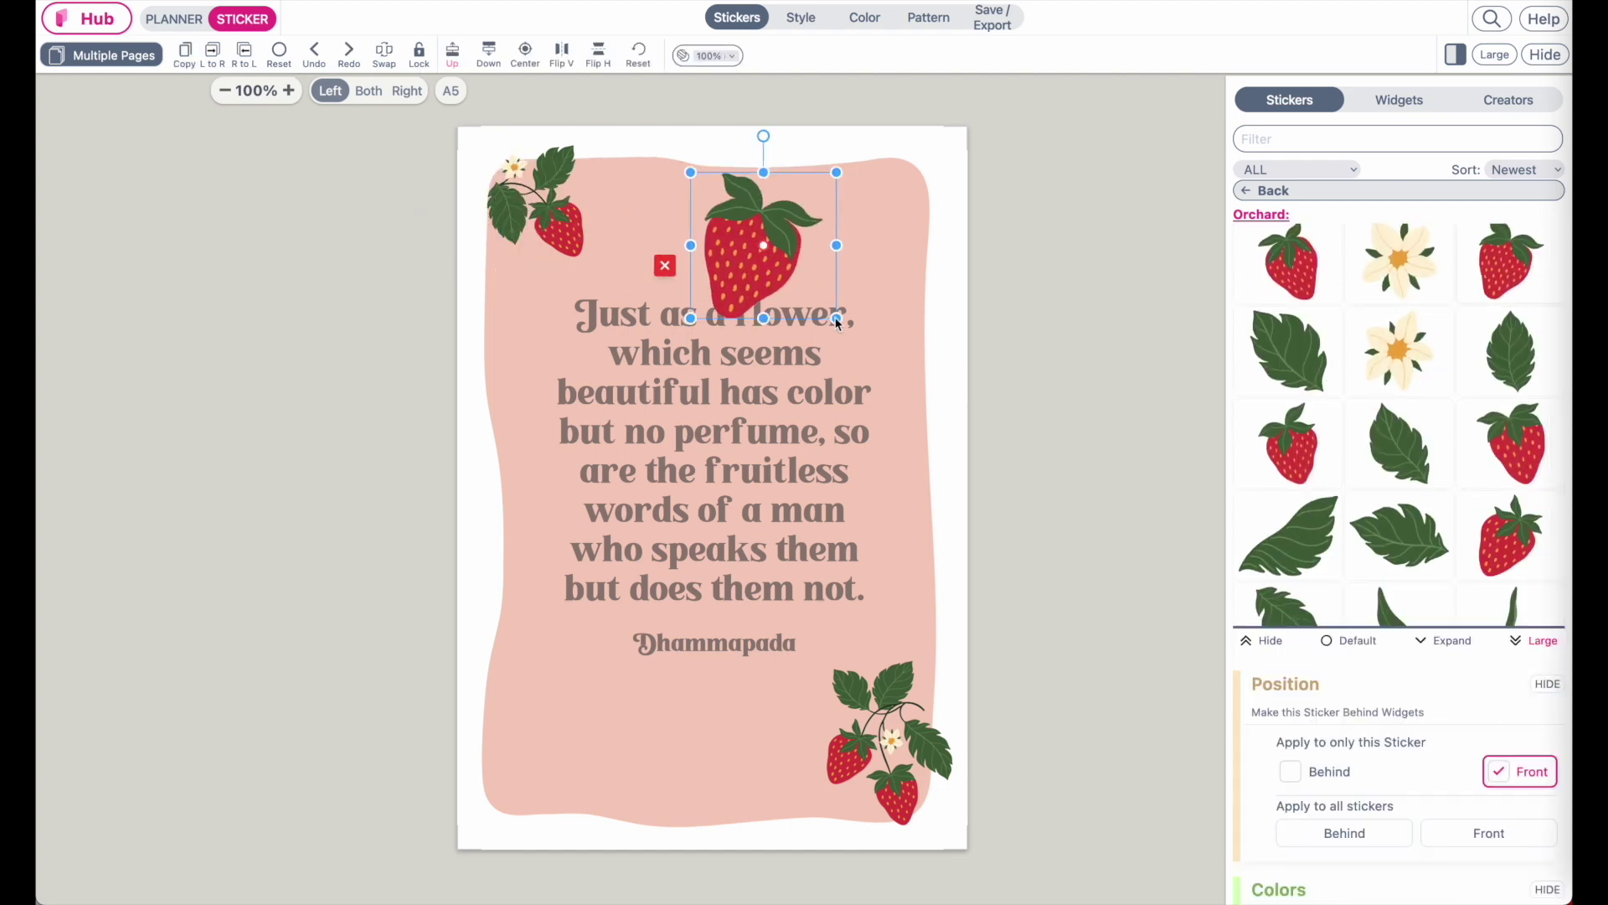
pyautogui.moveTo(840, 323); pyautogui.dragTo(945, 223)
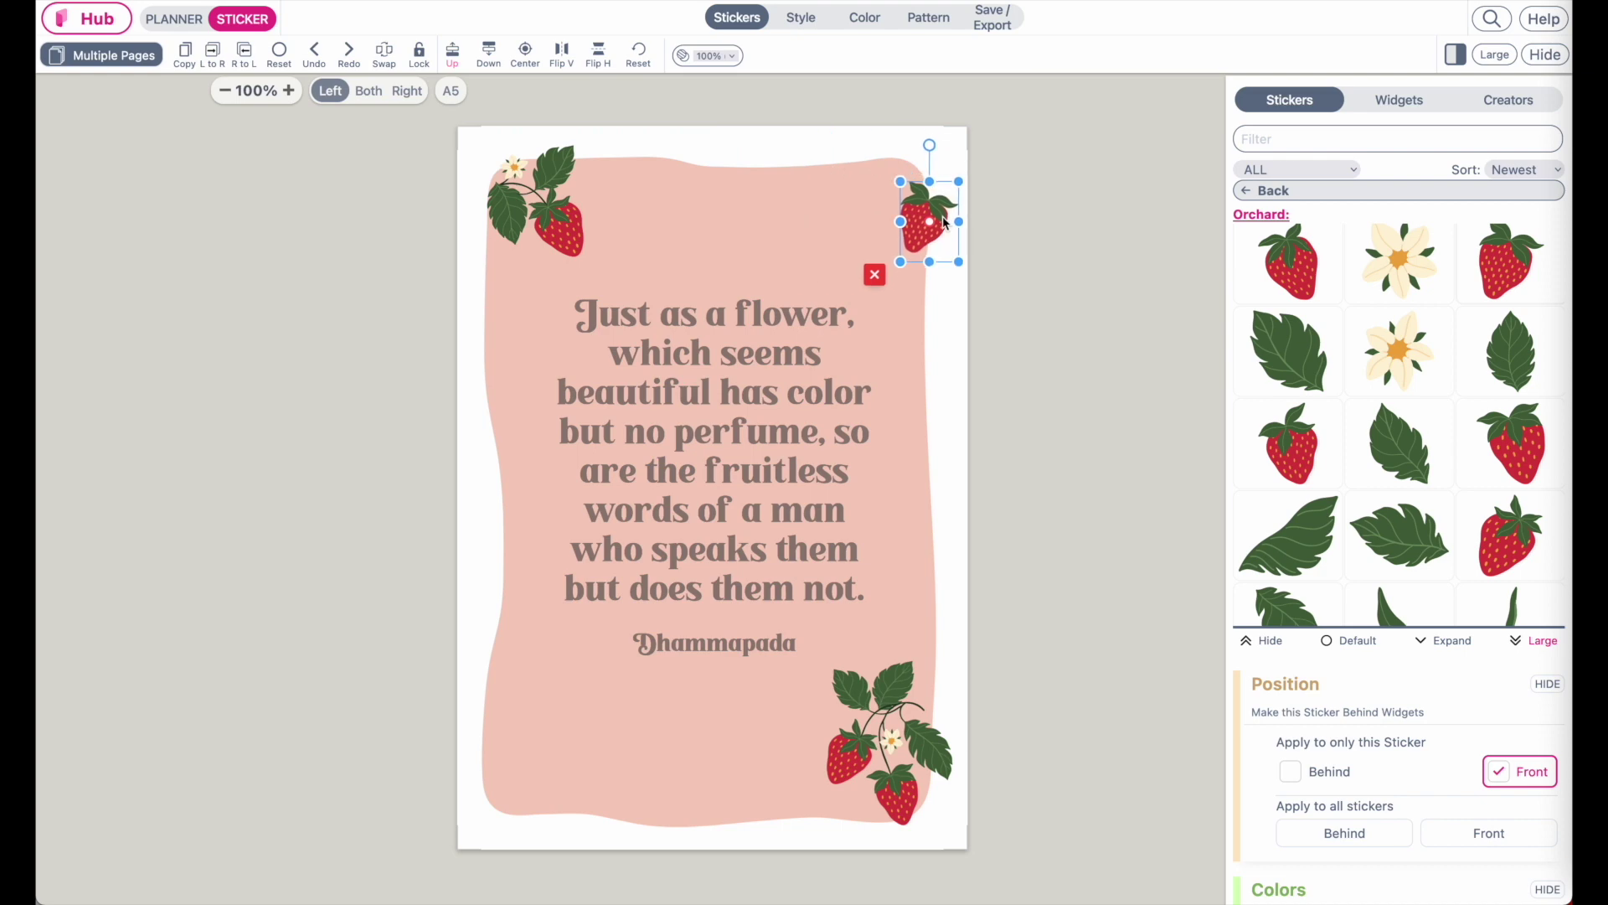
pyautogui.click(1517, 431)
pyautogui.click(537, 236)
pyautogui.moveTo(610, 285); pyautogui.dragTo(551, 241)
pyautogui.moveTo(503, 184); pyautogui.dragTo(506, 684)
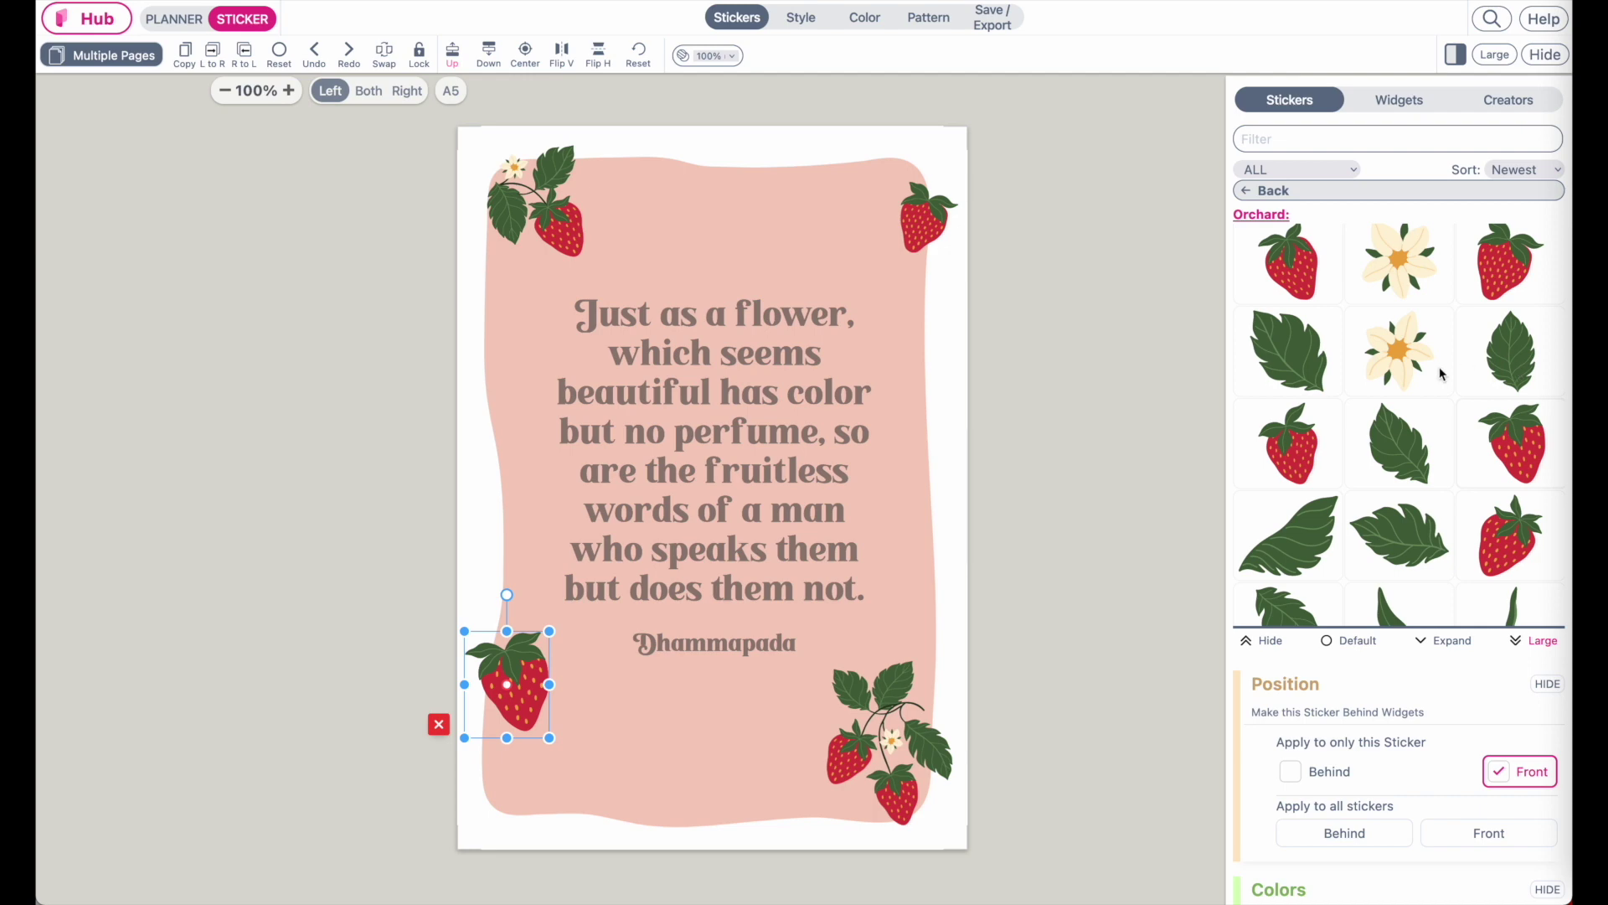
# Step: Add two cream blossoms, shrinking the first, plus another small strawberry
pyautogui.scroll(1, 1398, 371)
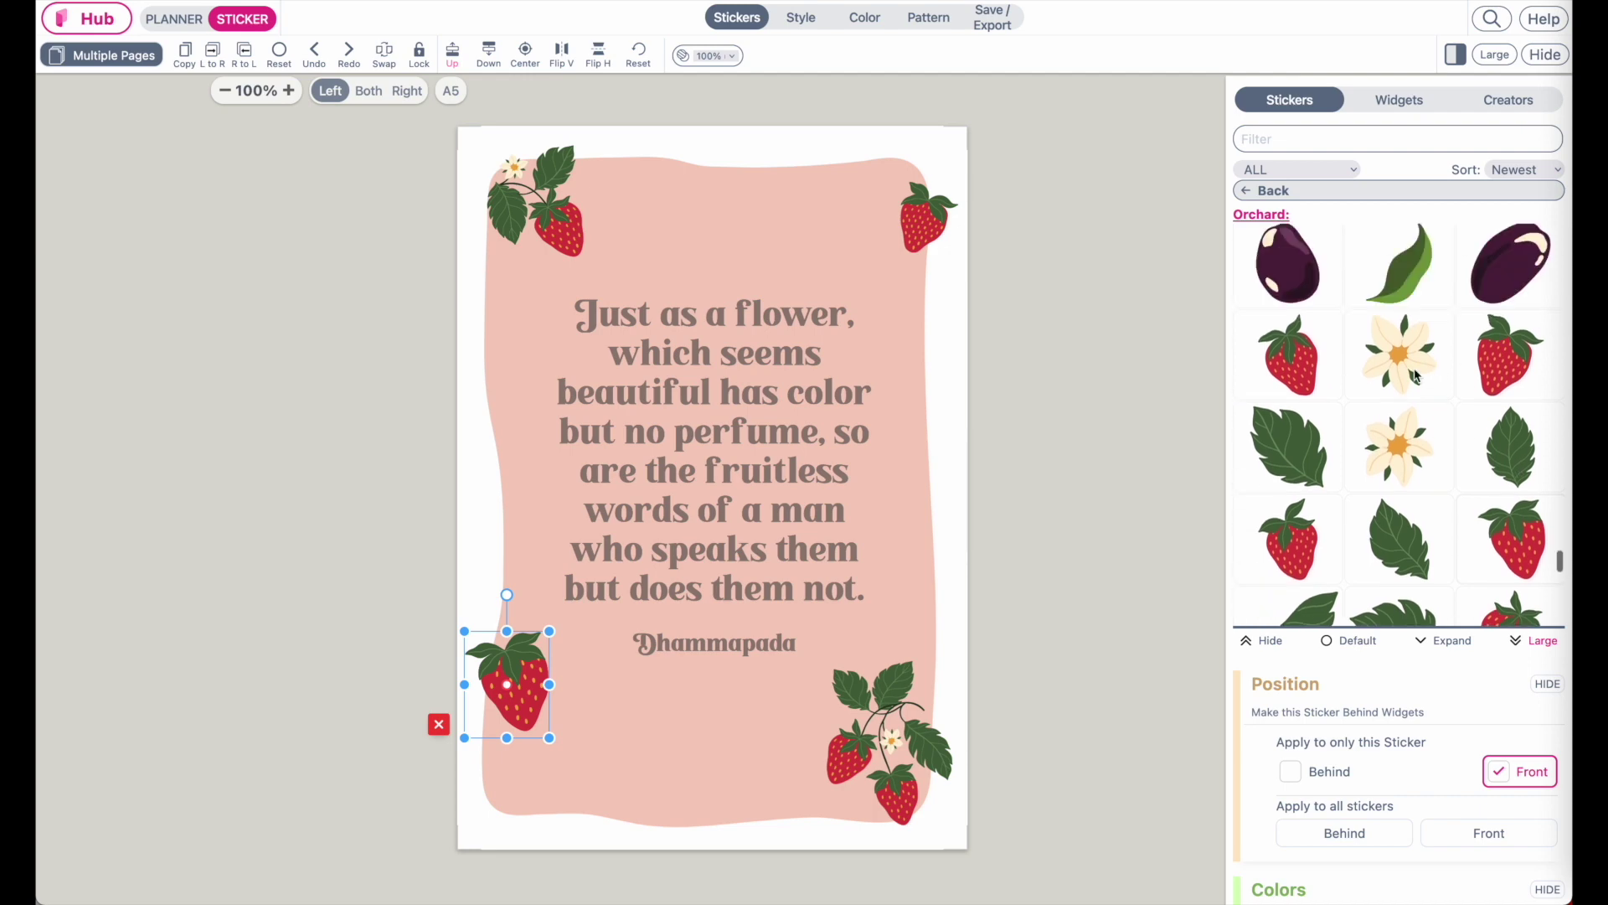
pyautogui.click(1397, 372)
pyautogui.click(515, 188)
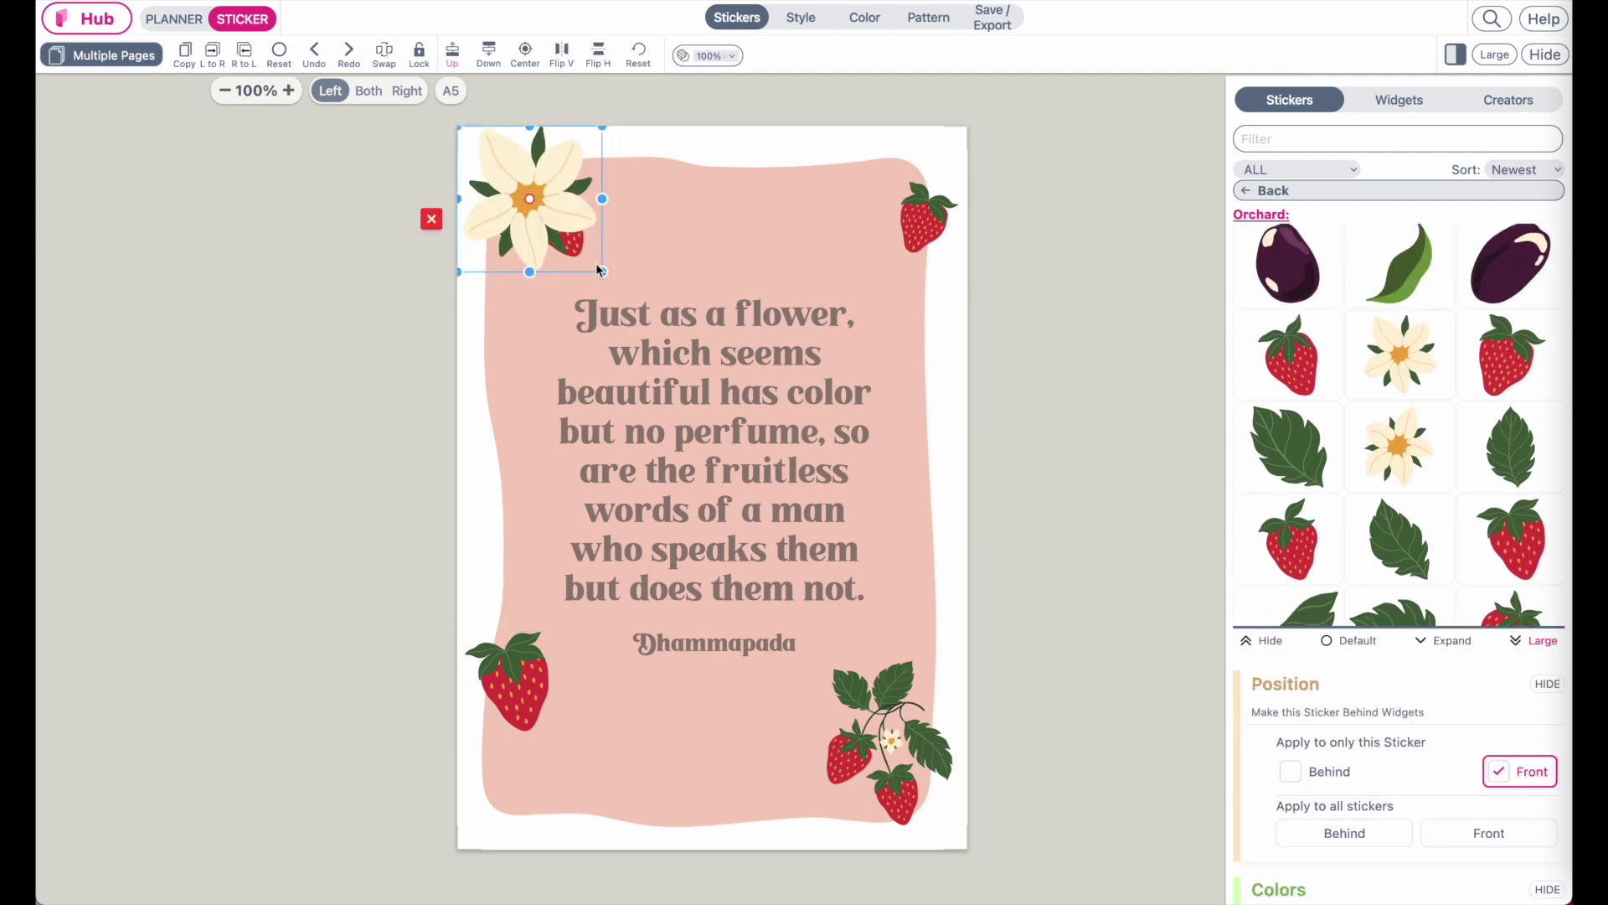
pyautogui.moveTo(617, 279); pyautogui.dragTo(830, 207)
pyautogui.click(1397, 356)
pyautogui.click(1507, 356)
# Step: Place a strawberry vine at the bottom-left and add leaf stickers near the page edge
pyautogui.scroll(-3, 1398, 419)
pyautogui.click(1399, 520)
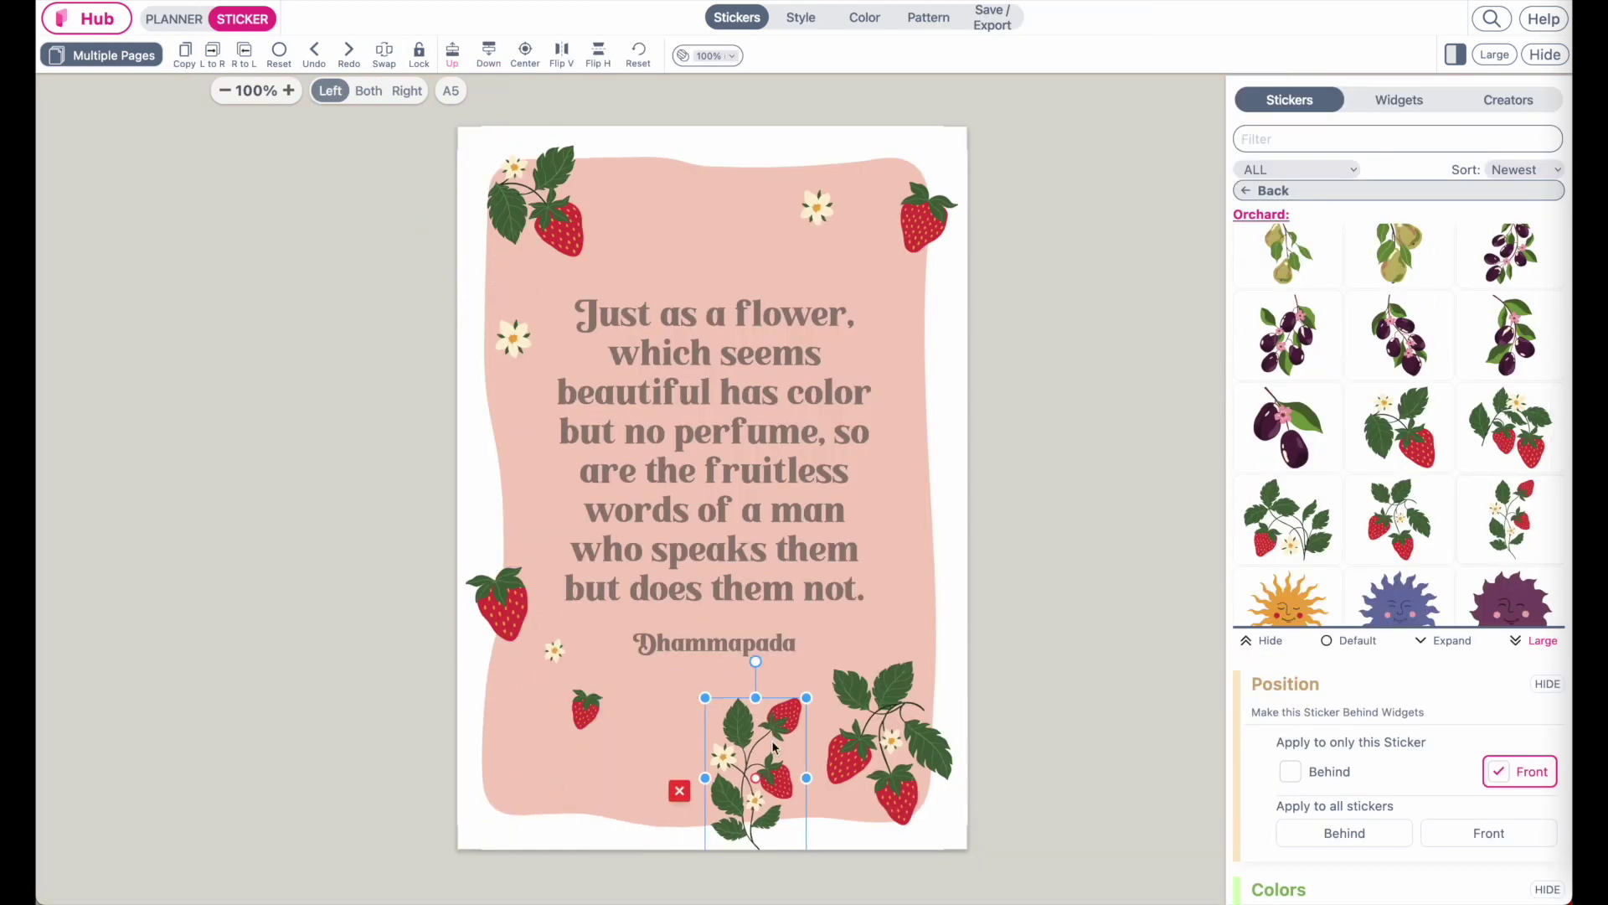
pyautogui.moveTo(737, 772); pyautogui.dragTo(539, 754)
pyautogui.click(887, 166)
pyautogui.click(470, 143)
pyautogui.moveTo(512, 568); pyautogui.dragTo(509, 536)
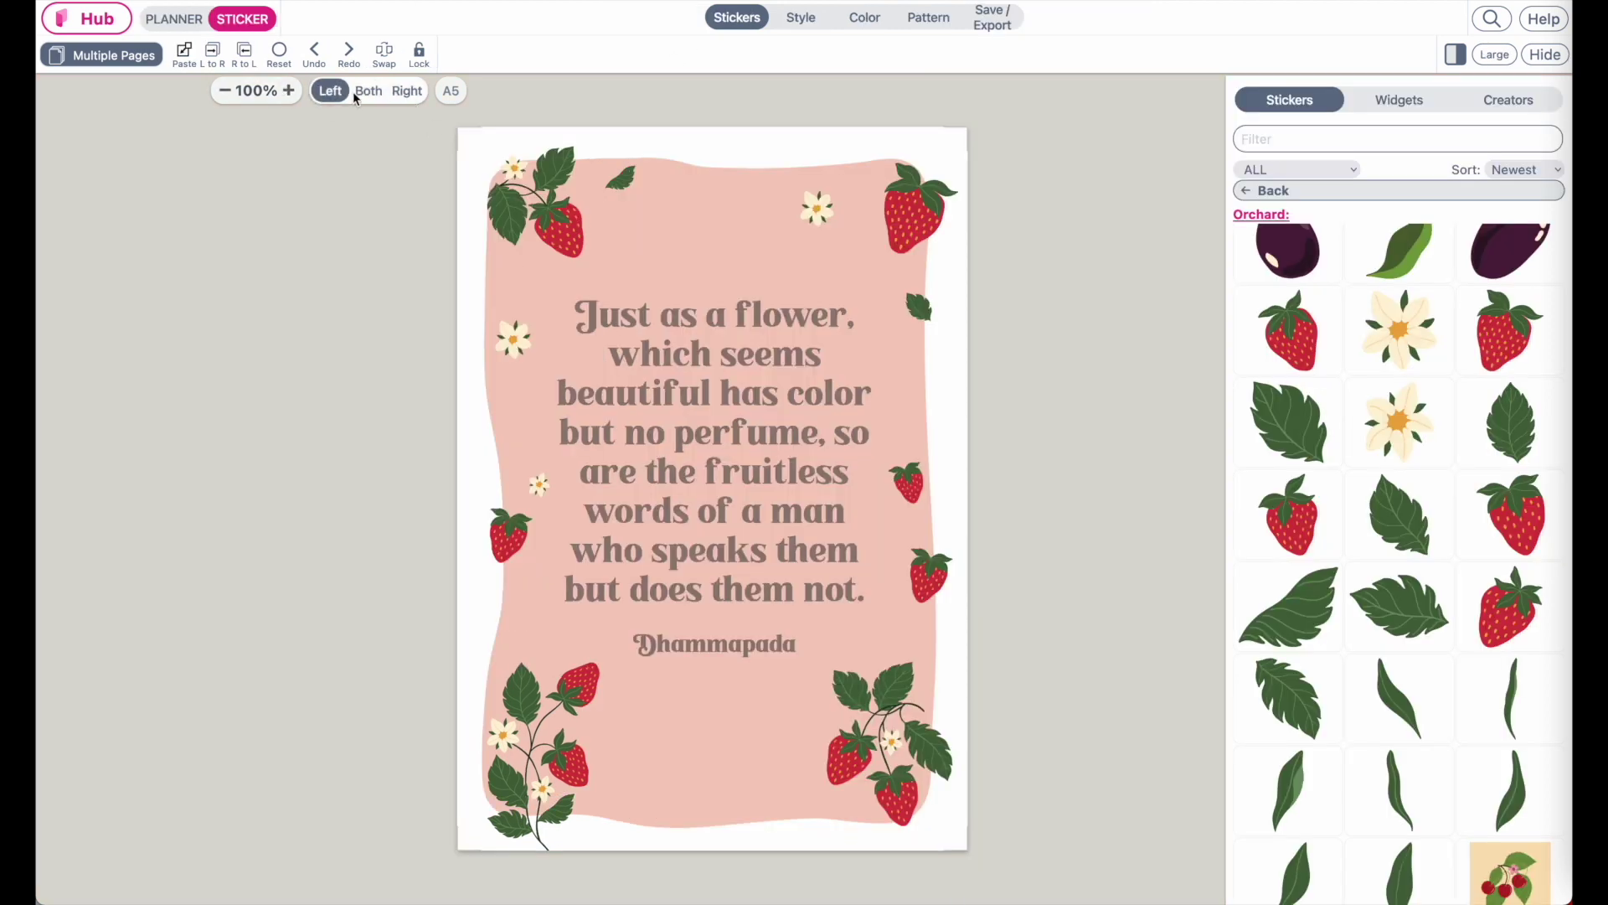
# Step: Add the golden arch-outline Orchard sticker to the blank right page and enlarge it over the upper area
pyautogui.click(409, 92)
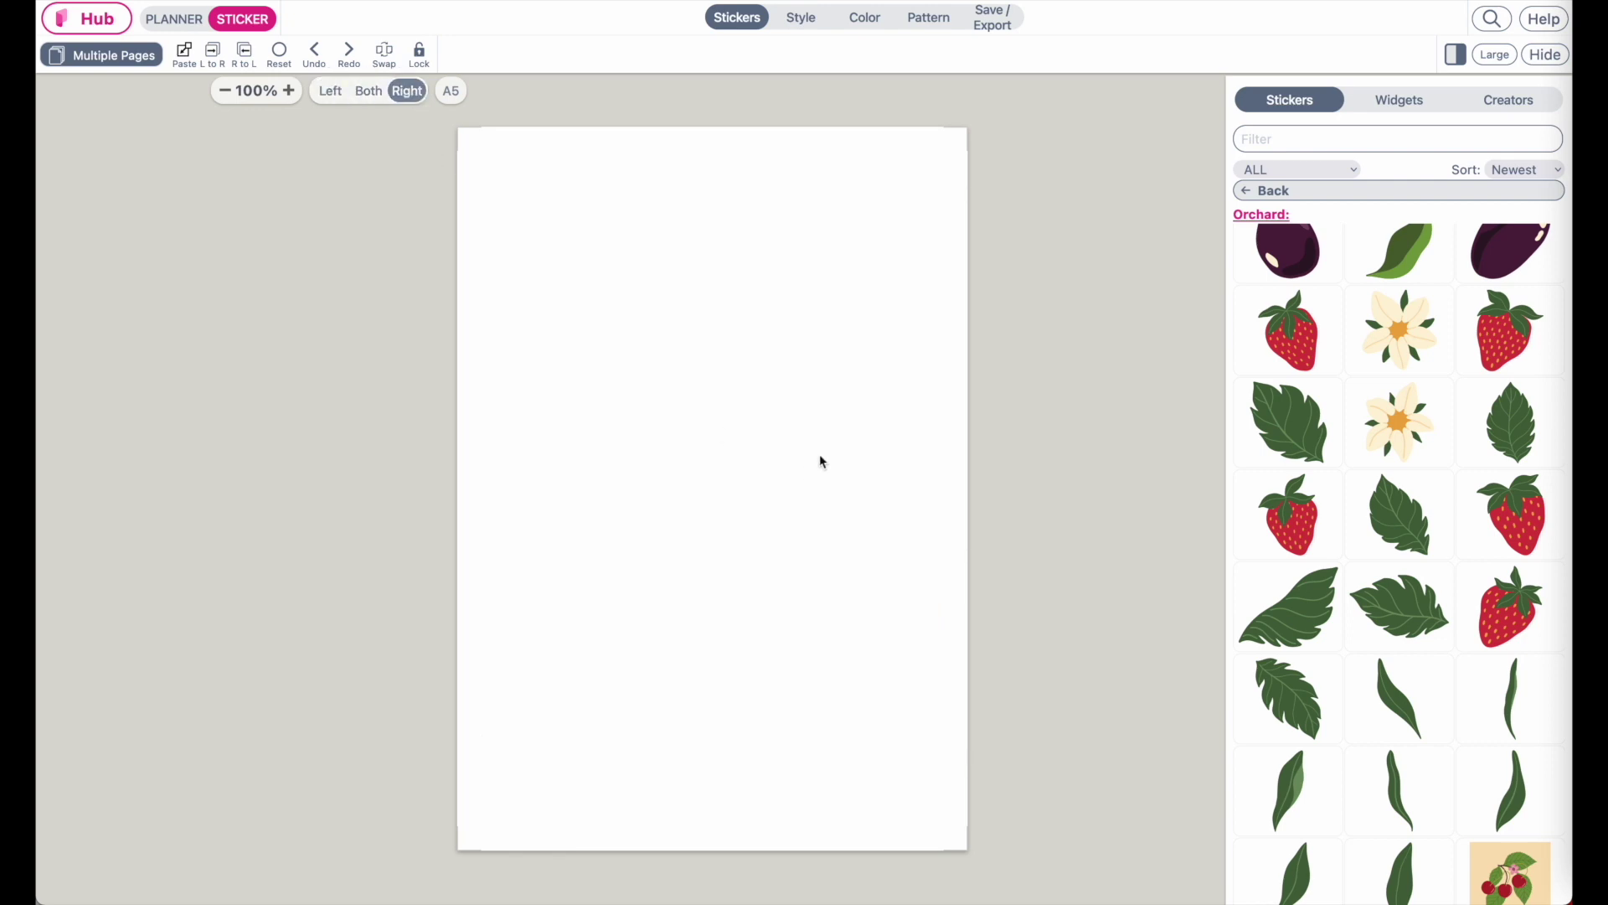
pyautogui.scroll(-10, 1378, 666)
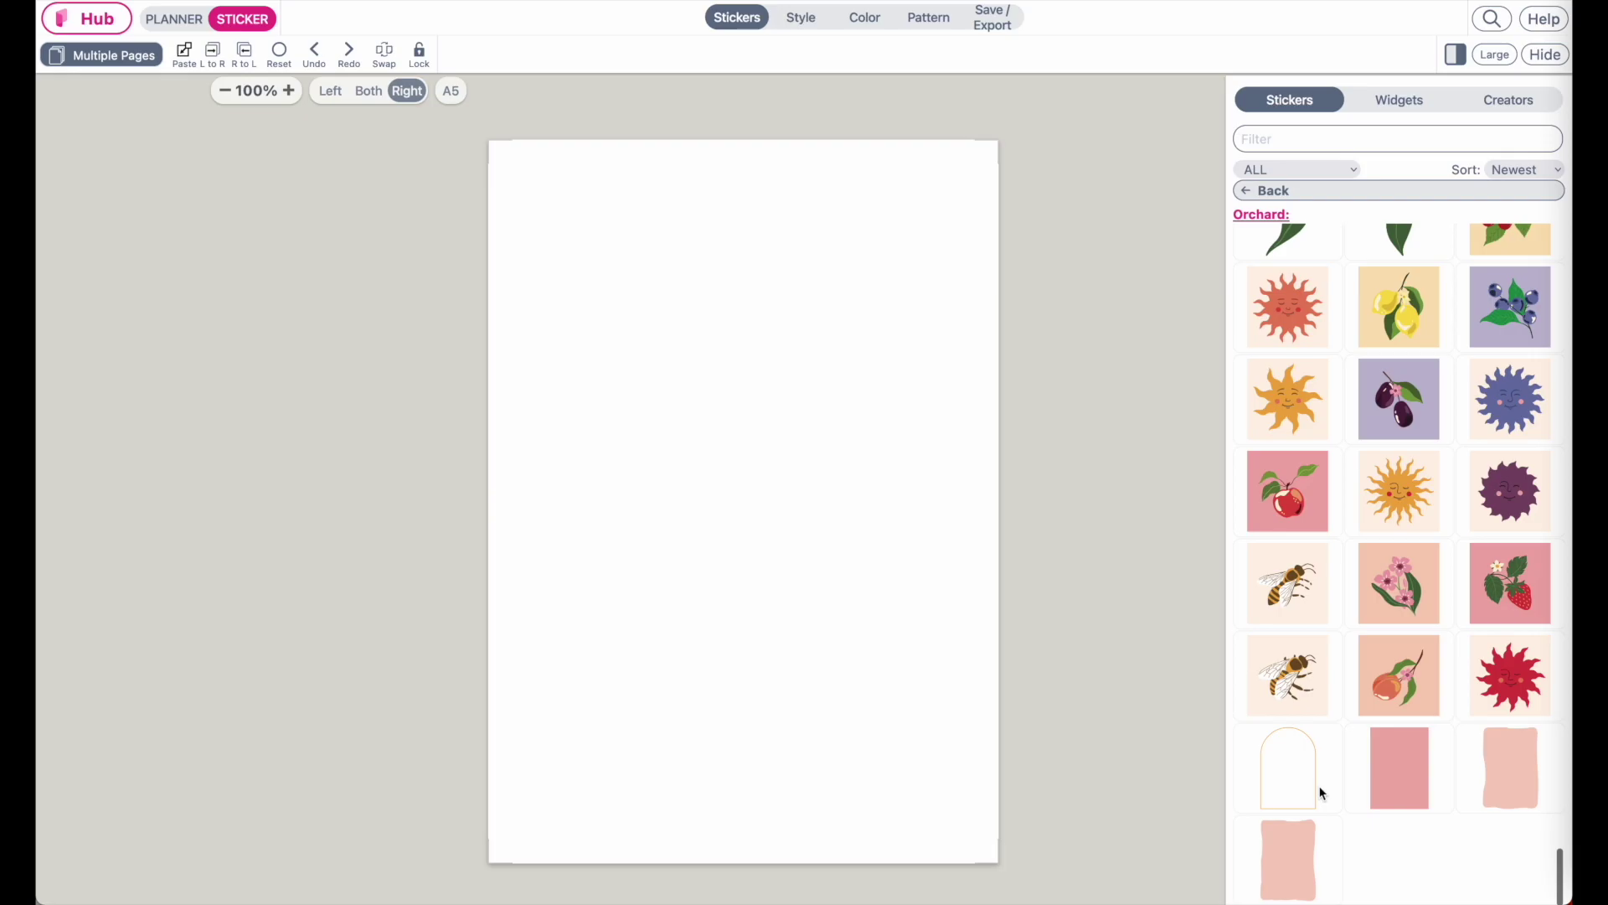
pyautogui.scroll(5, 1322, 792)
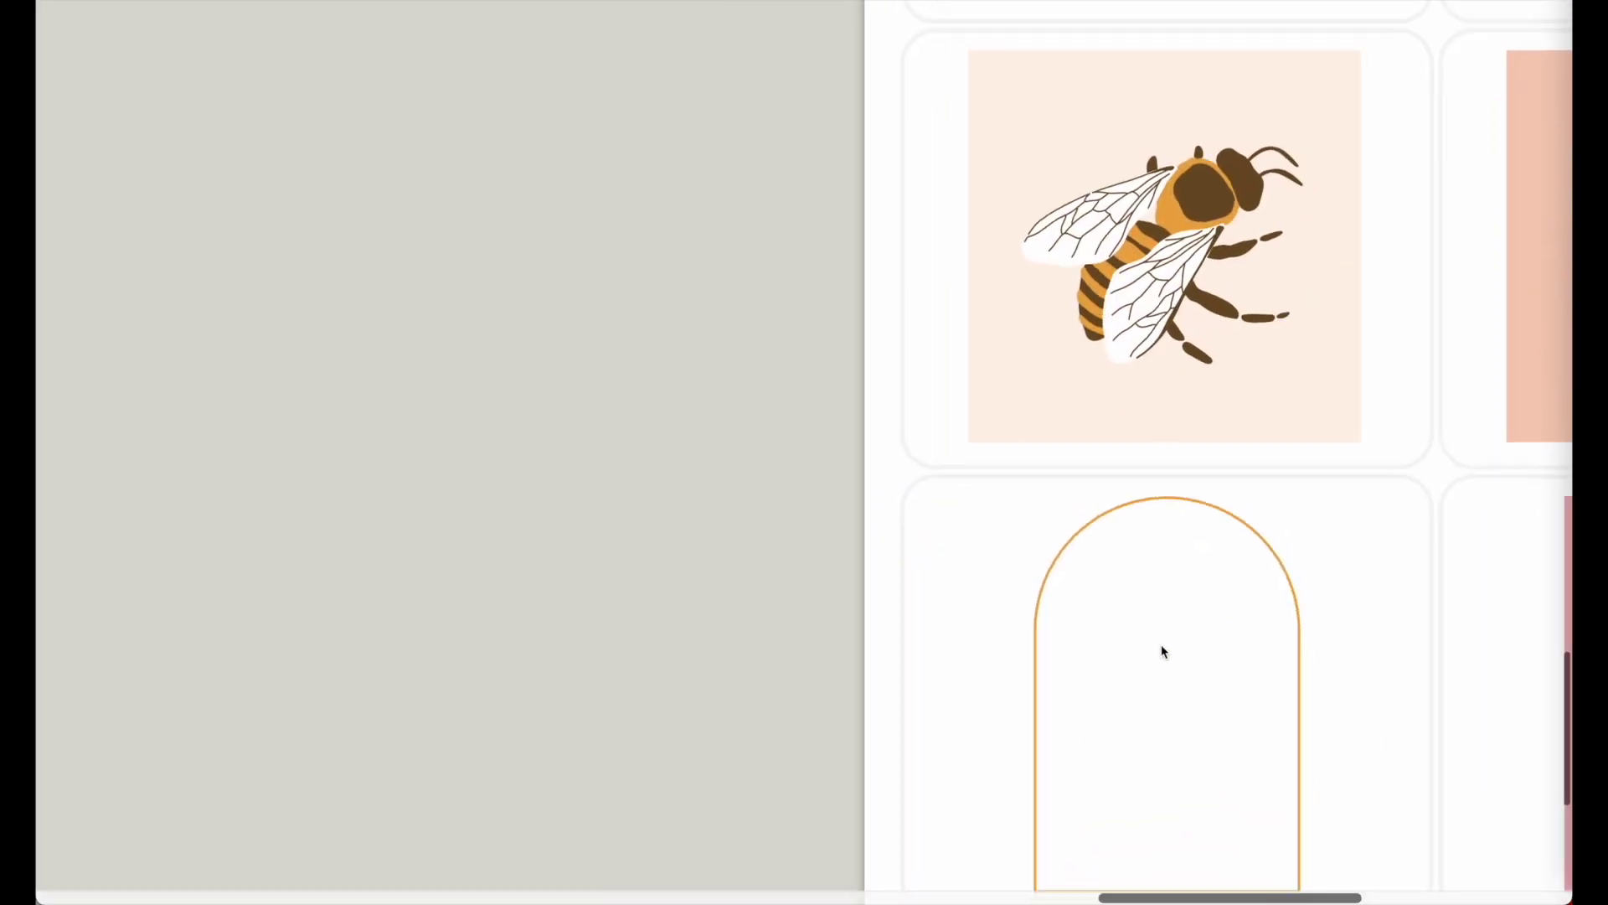
pyautogui.scroll(-8, 1161, 645)
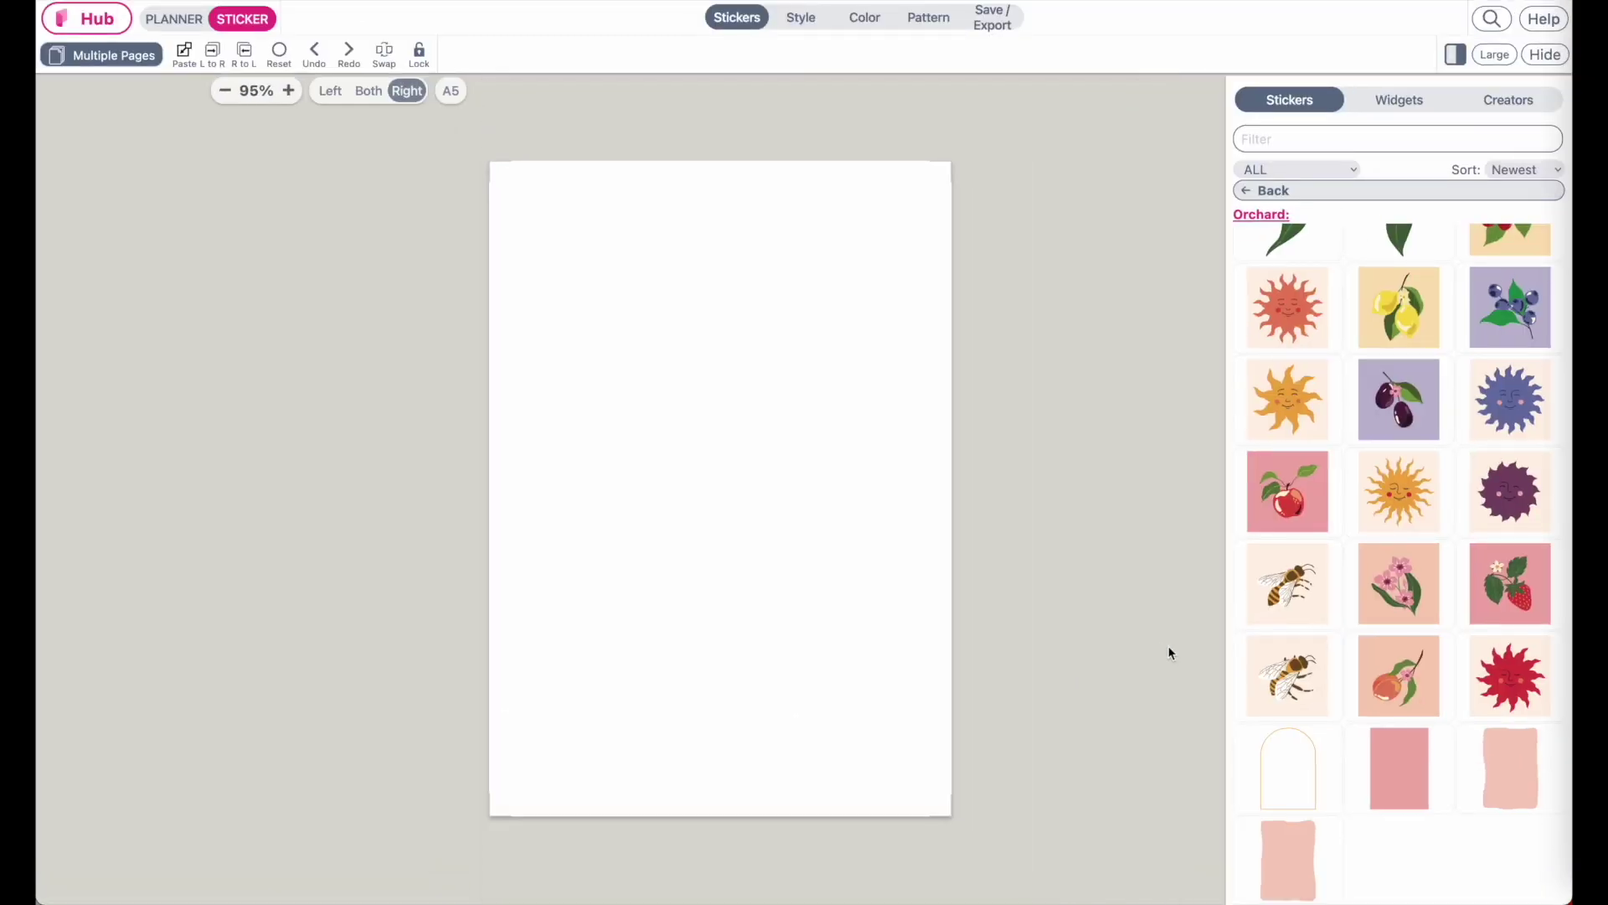
pyautogui.click(1290, 771)
pyautogui.moveTo(622, 295); pyautogui.dragTo(842, 654)
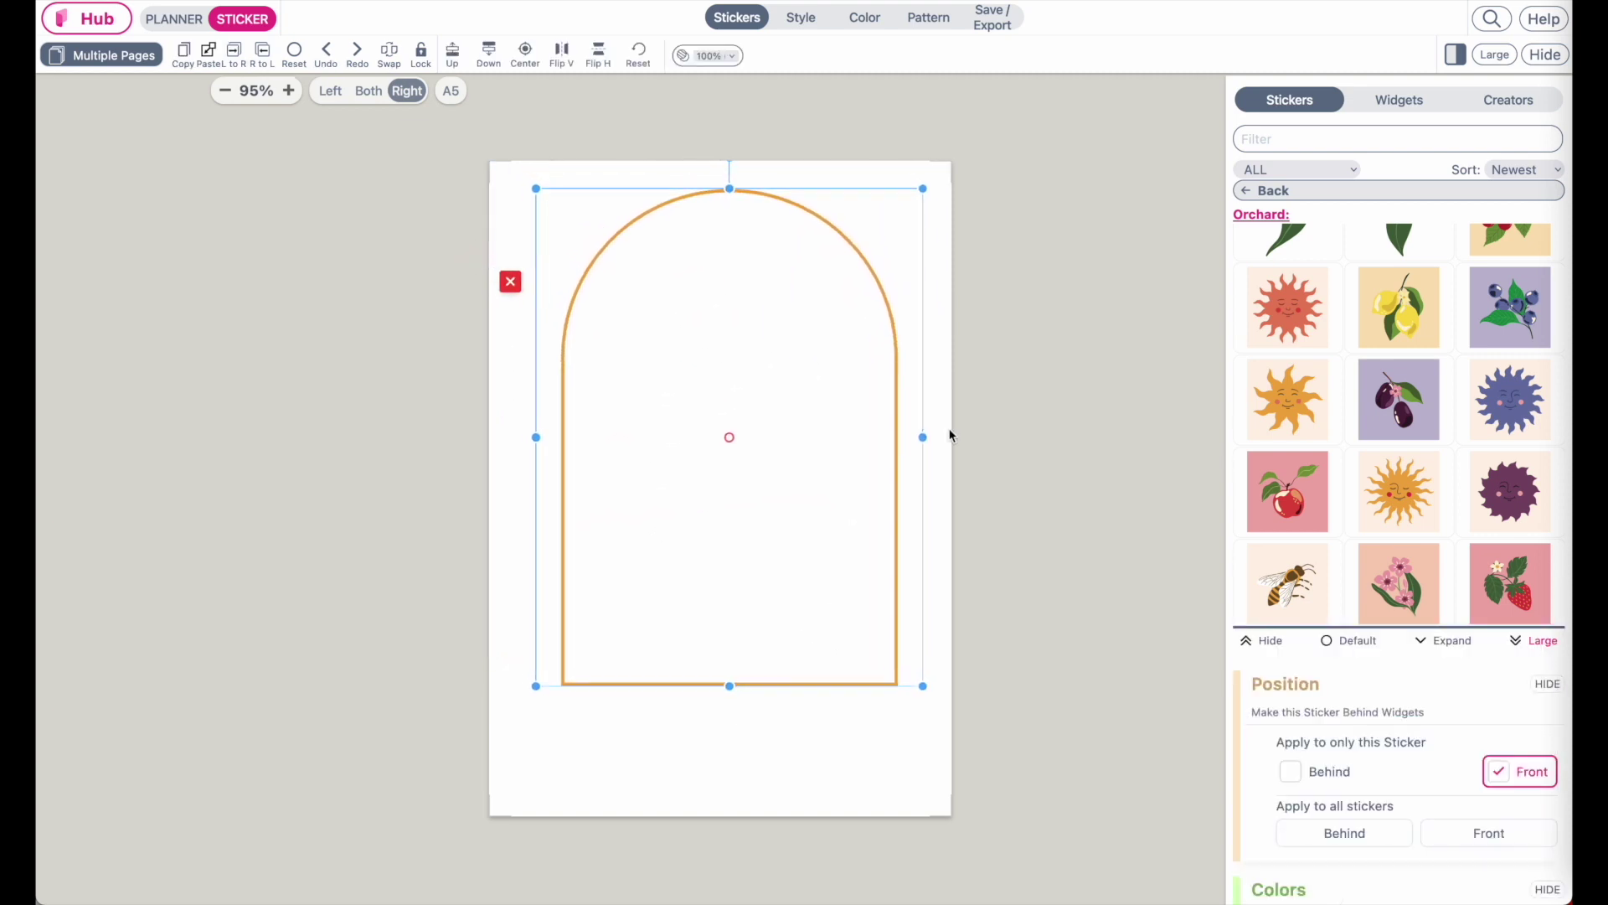
# Step: Add a quote text widget from Widgets and move it into the arch
pyautogui.click(1401, 100)
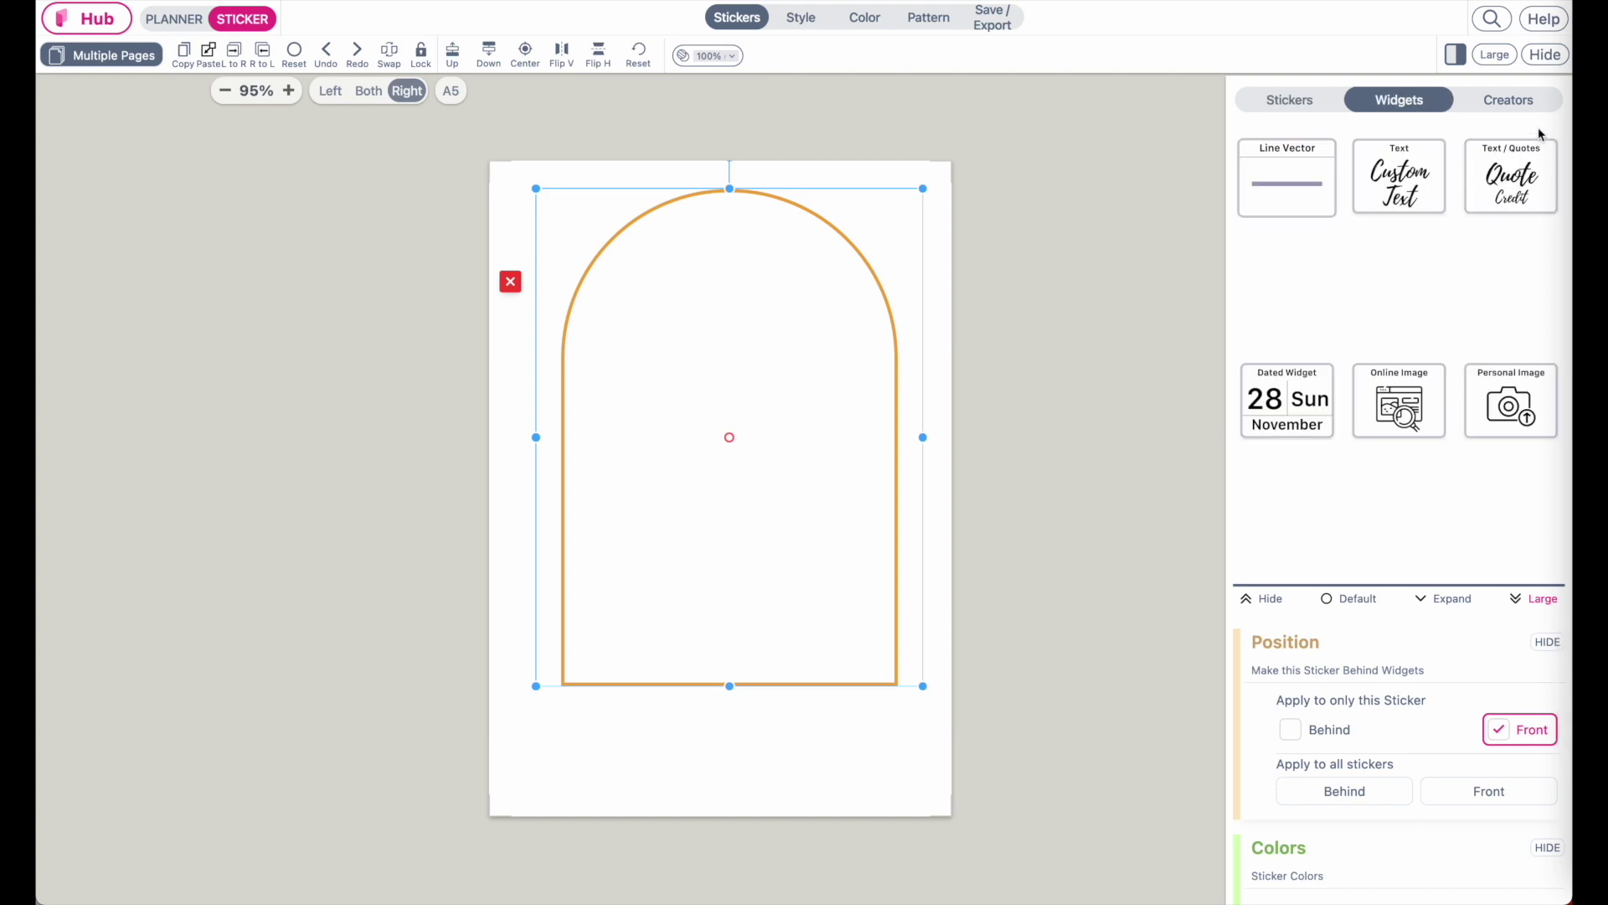
pyautogui.click(1529, 184)
pyautogui.moveTo(578, 243); pyautogui.dragTo(713, 337)
# Step: Filter Famous quotes for 'love', choose the Sam Keen quote, and resize the box so it reflows
pyautogui.scroll(-5, 1393, 539)
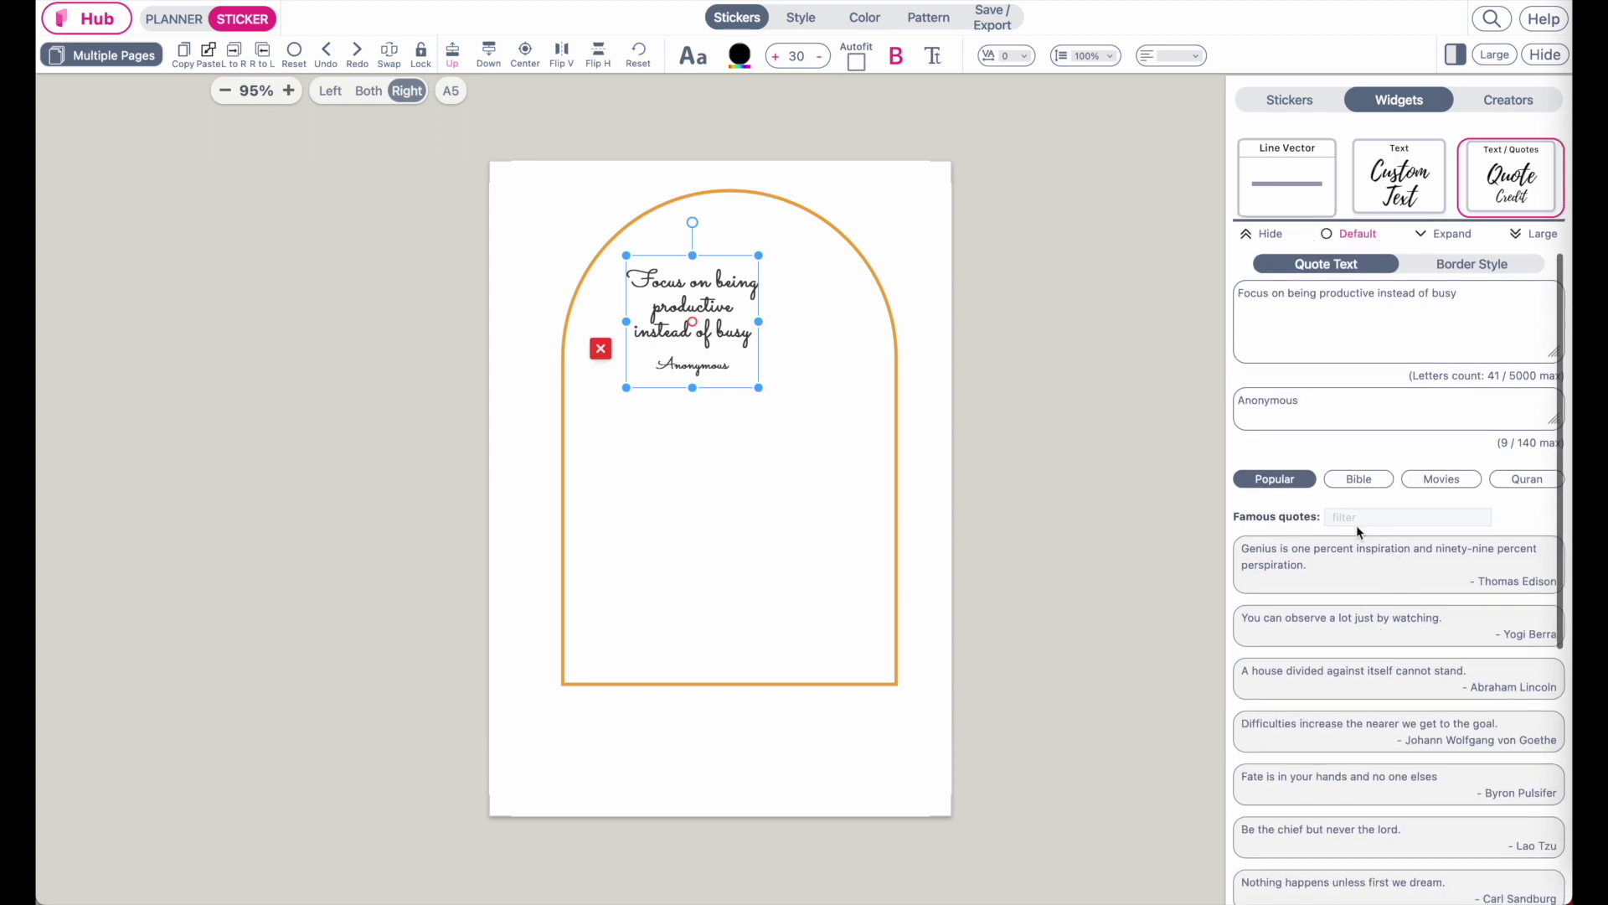
pyautogui.click(1357, 524)
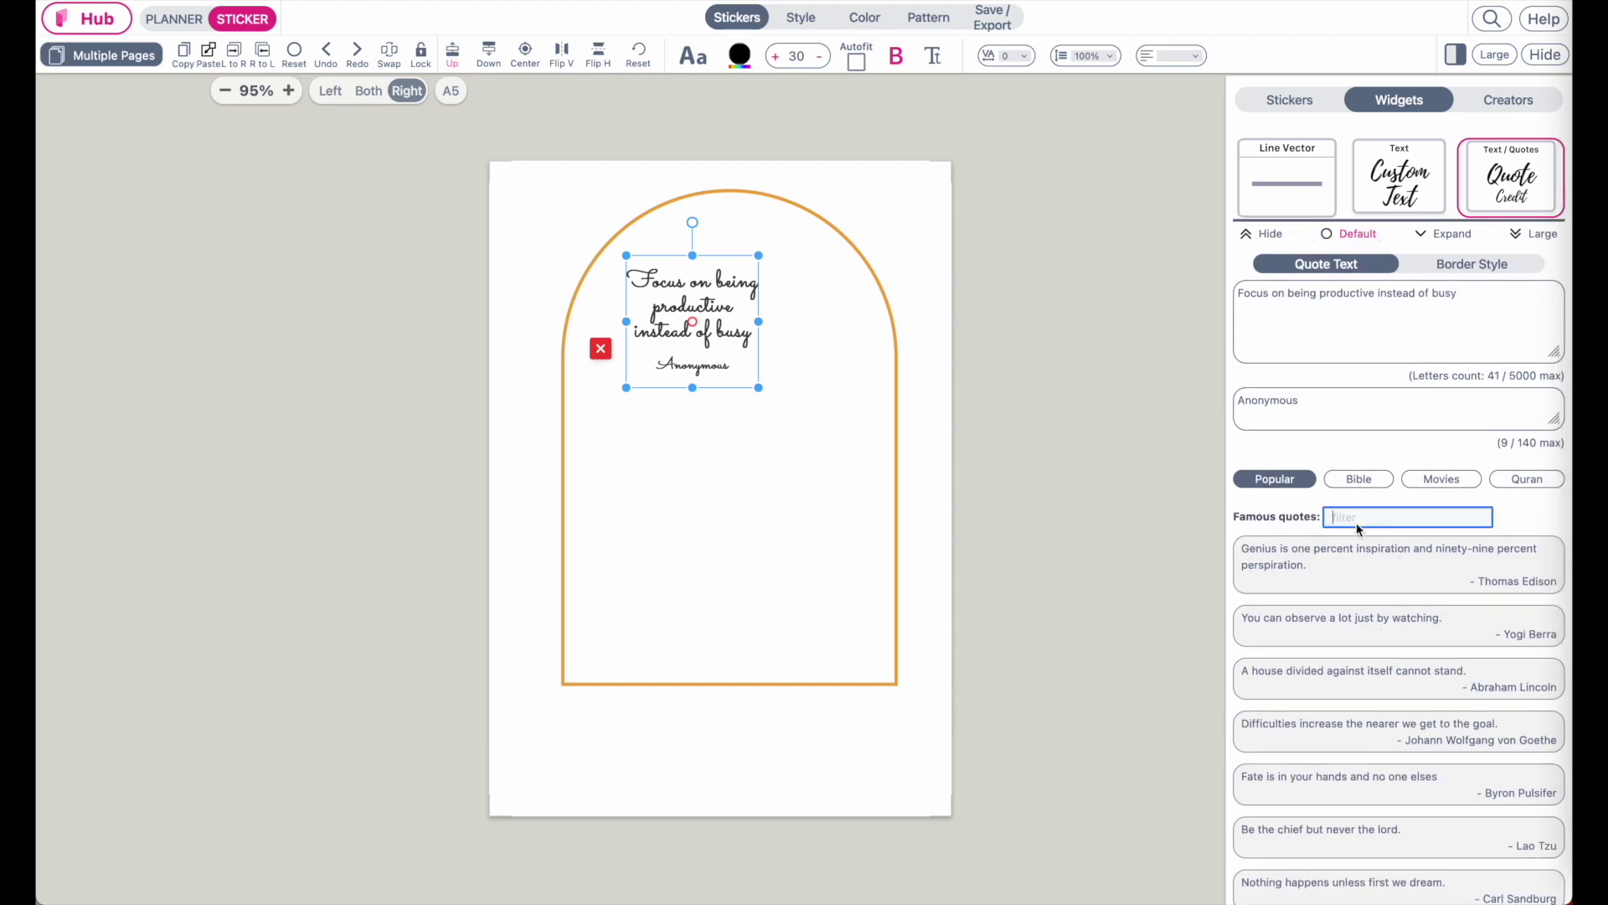
pyautogui.write('love')
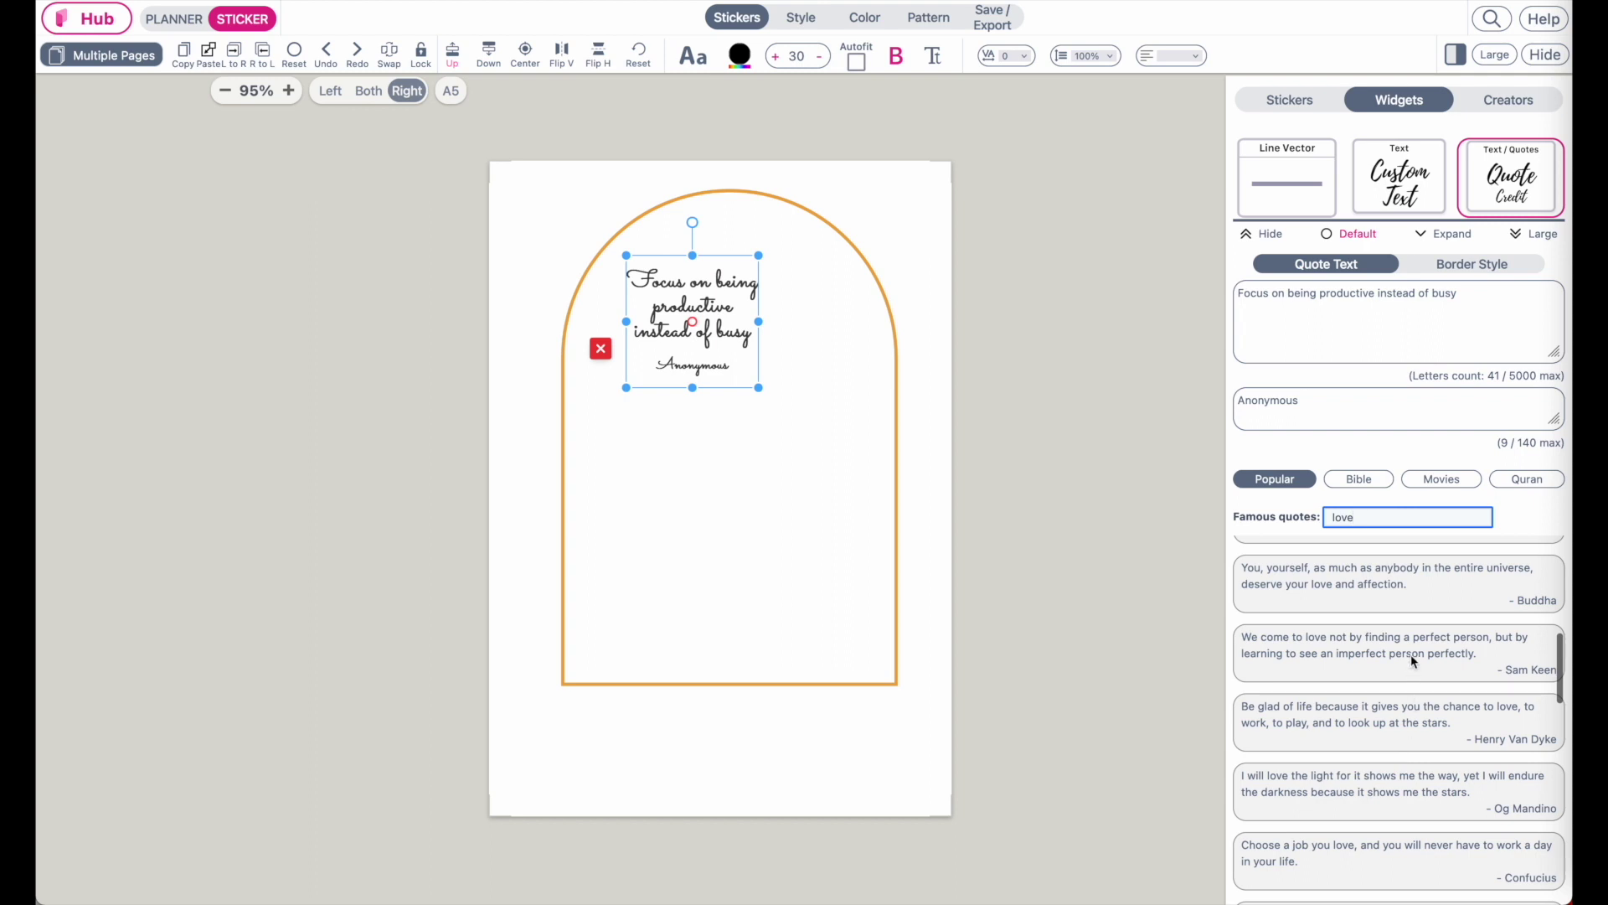
pyautogui.click(1414, 663)
pyautogui.moveTo(758, 388); pyautogui.dragTo(858, 653)
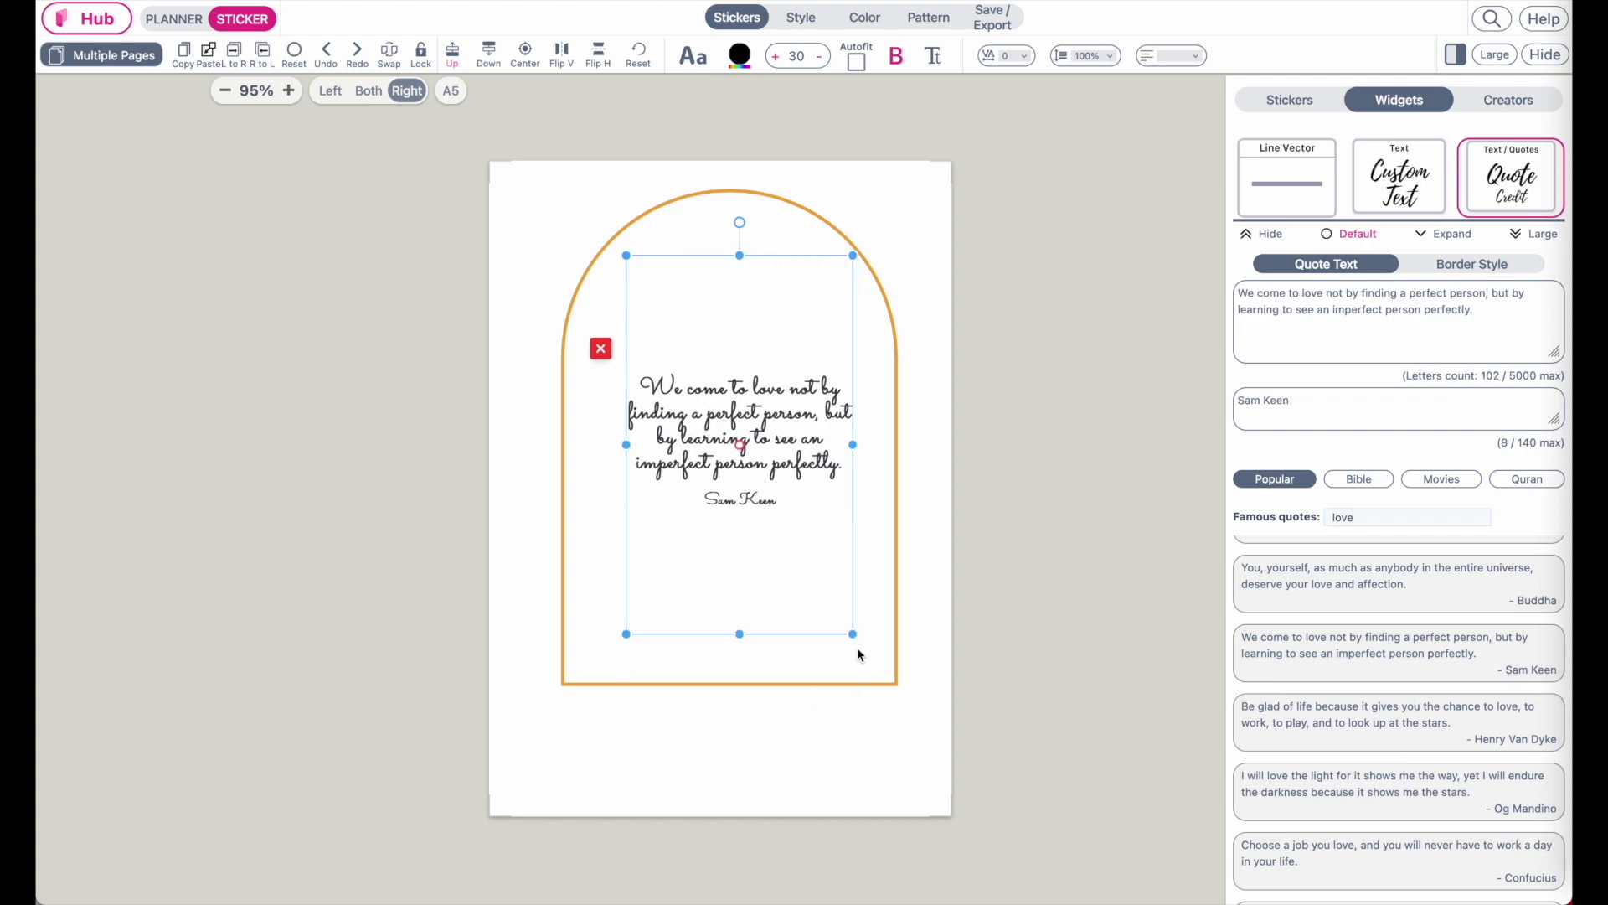
# Step: Set the quote in LonglineQuart, then widen and centre the box inside the arch
pyautogui.click(694, 56)
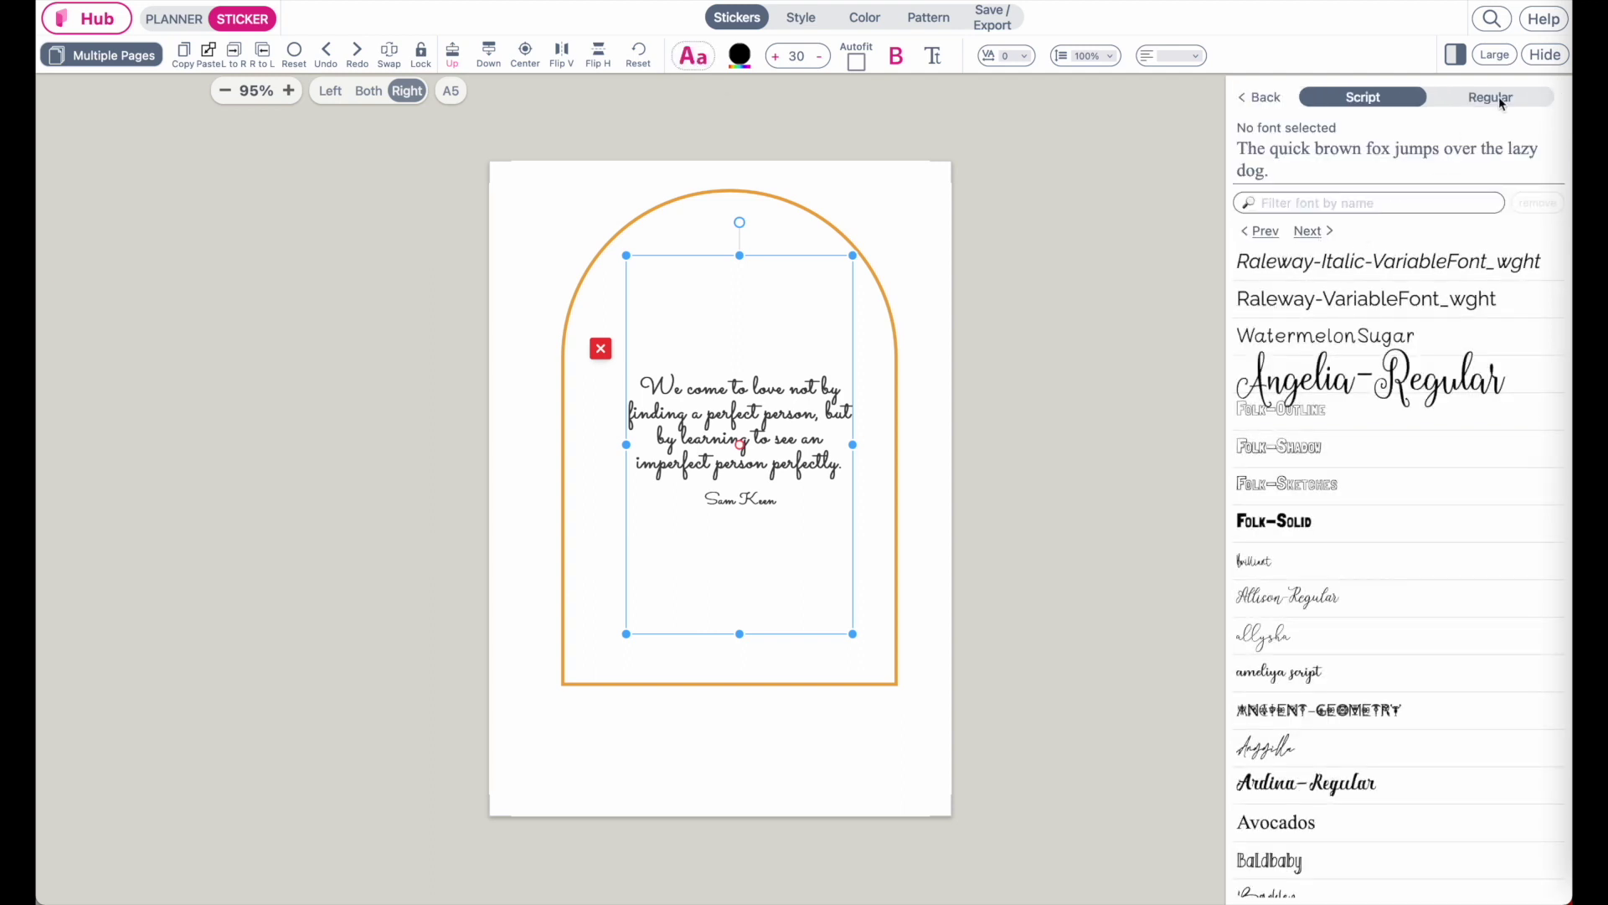
pyautogui.click(1327, 202)
pyautogui.write('long')
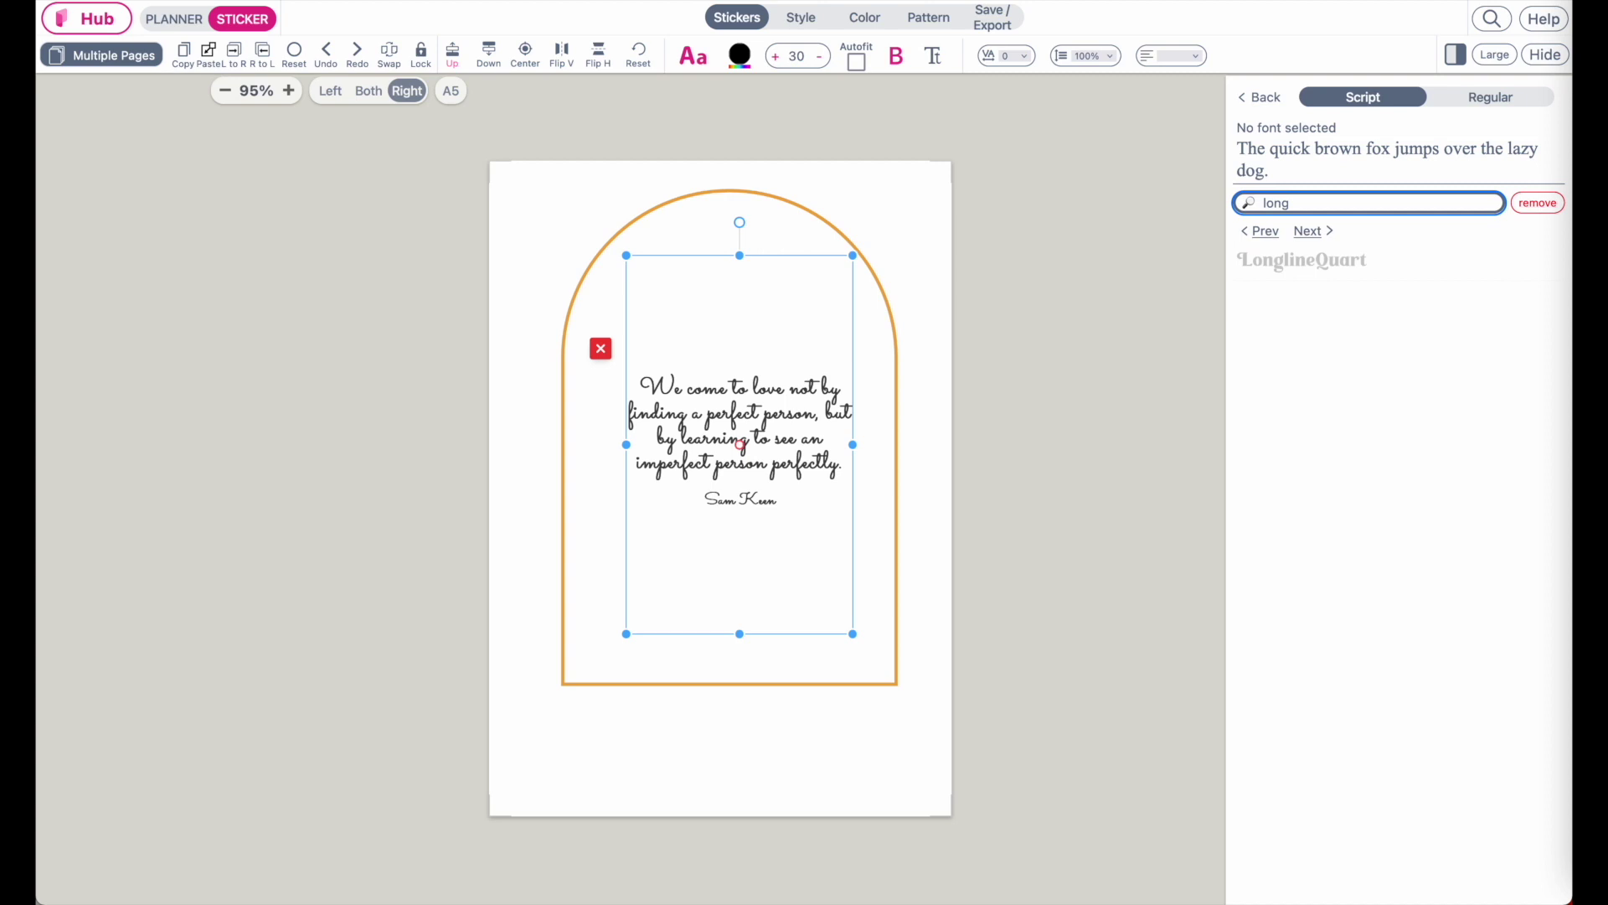
pyautogui.click(1306, 261)
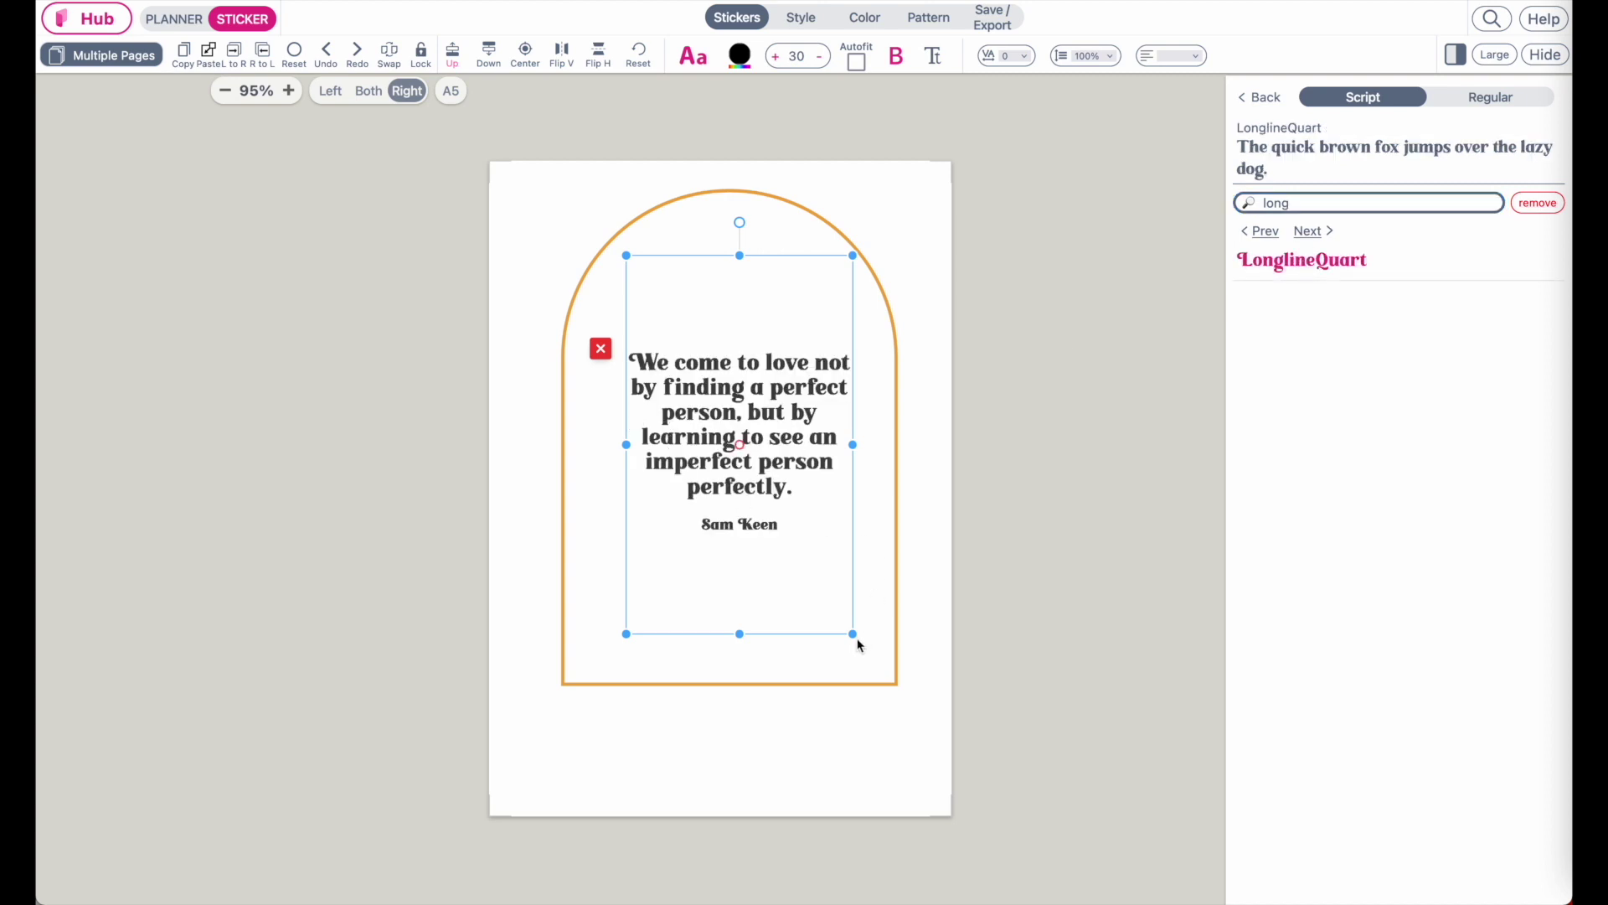
pyautogui.moveTo(854, 635); pyautogui.dragTo(887, 685)
pyautogui.moveTo(758, 545); pyautogui.dragTo(725, 508)
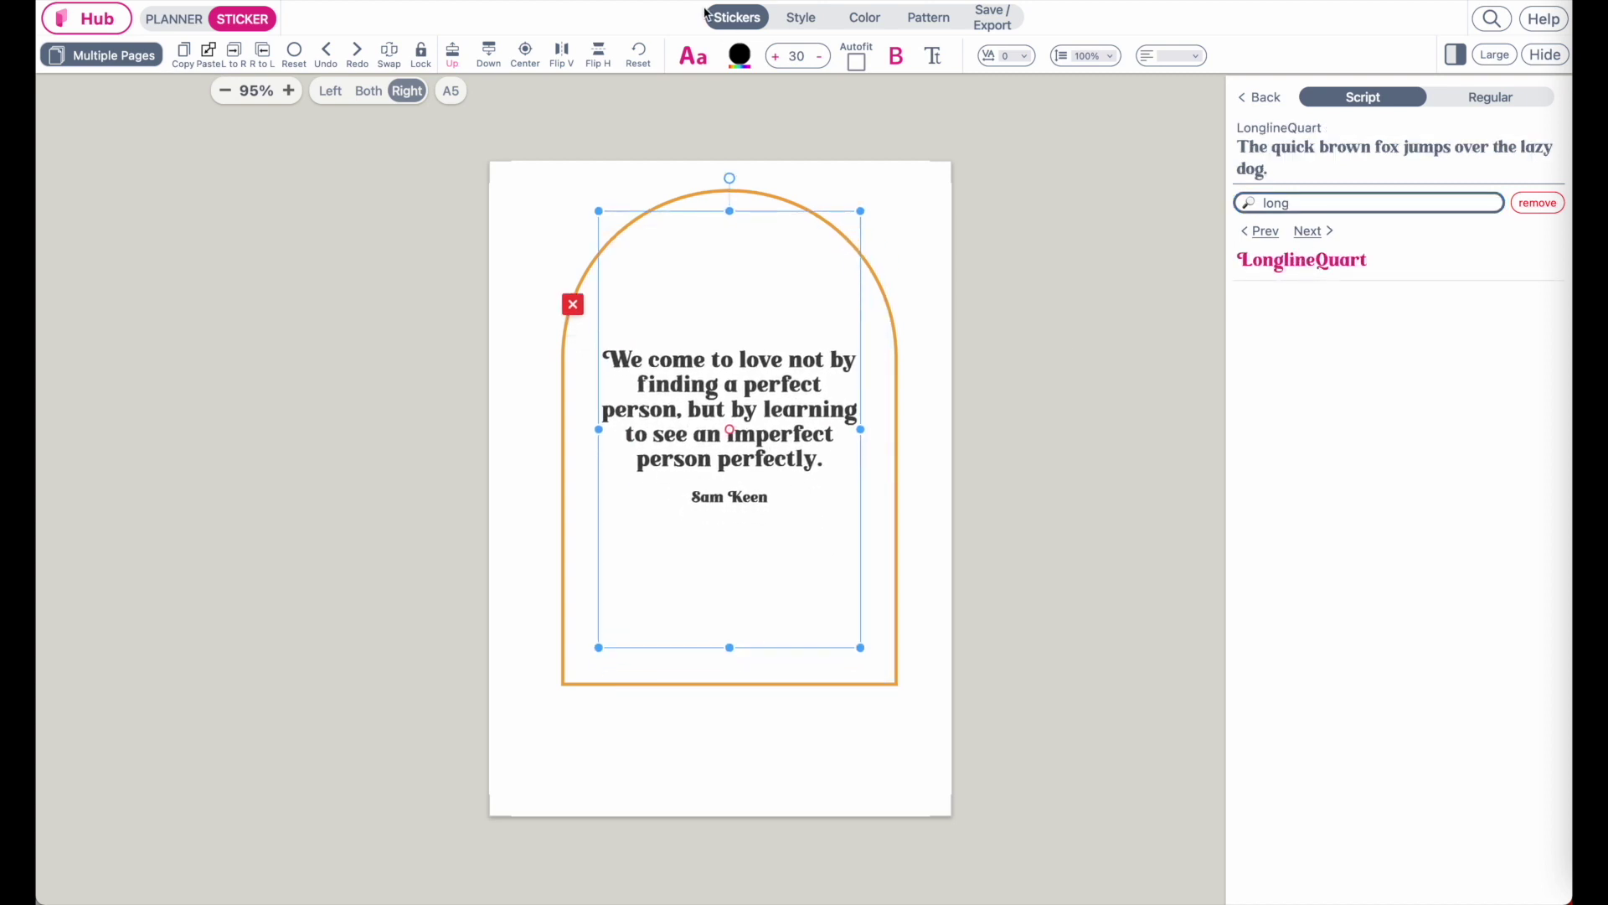
# Step: Adjust the quote's font size to 39
pyautogui.click(779, 58)
pyautogui.click(779, 57)
pyautogui.click(779, 58)
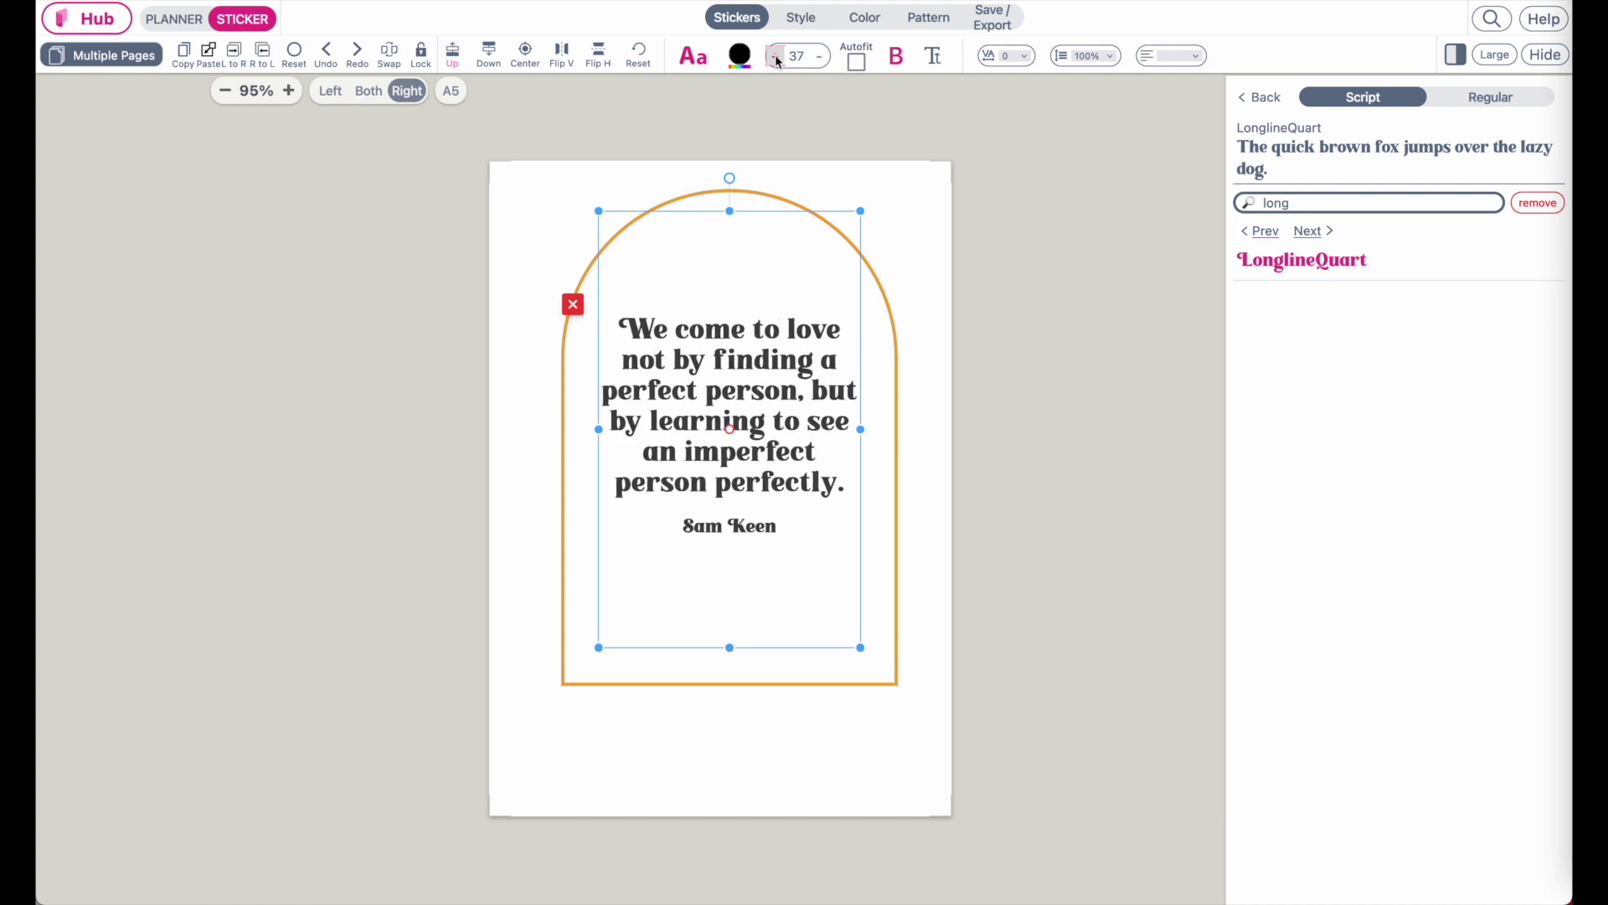
pyautogui.click(779, 58)
pyautogui.click(775, 56)
pyautogui.click(775, 56)
pyautogui.click(775, 56)
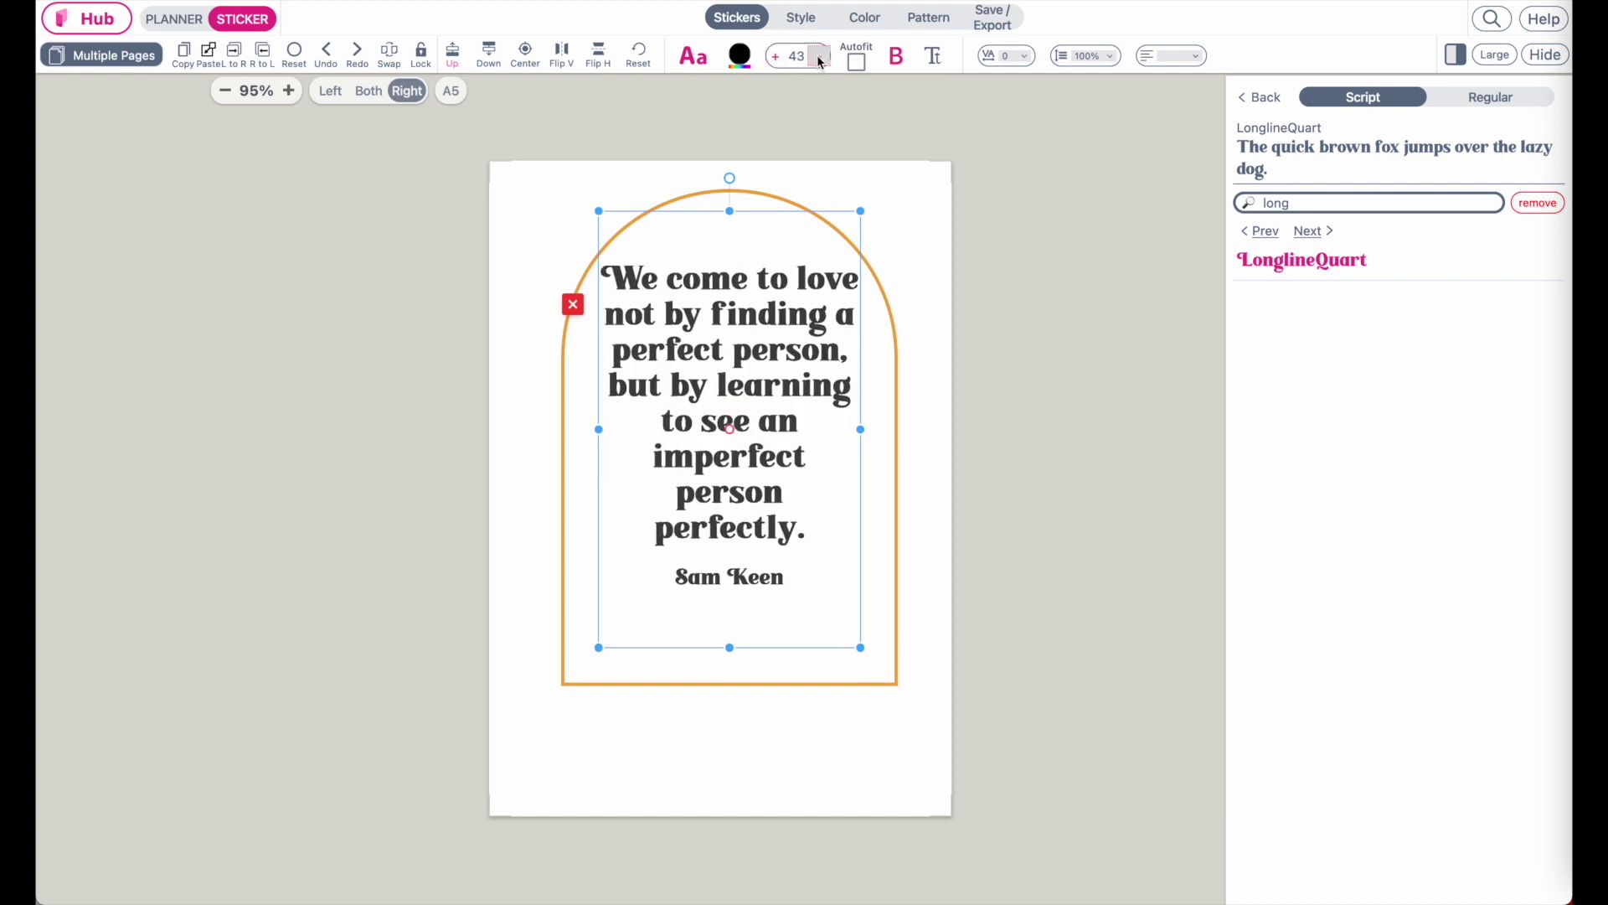
pyautogui.click(820, 59)
pyautogui.click(820, 58)
pyautogui.click(820, 59)
pyautogui.click(820, 58)
pyautogui.click(903, 57)
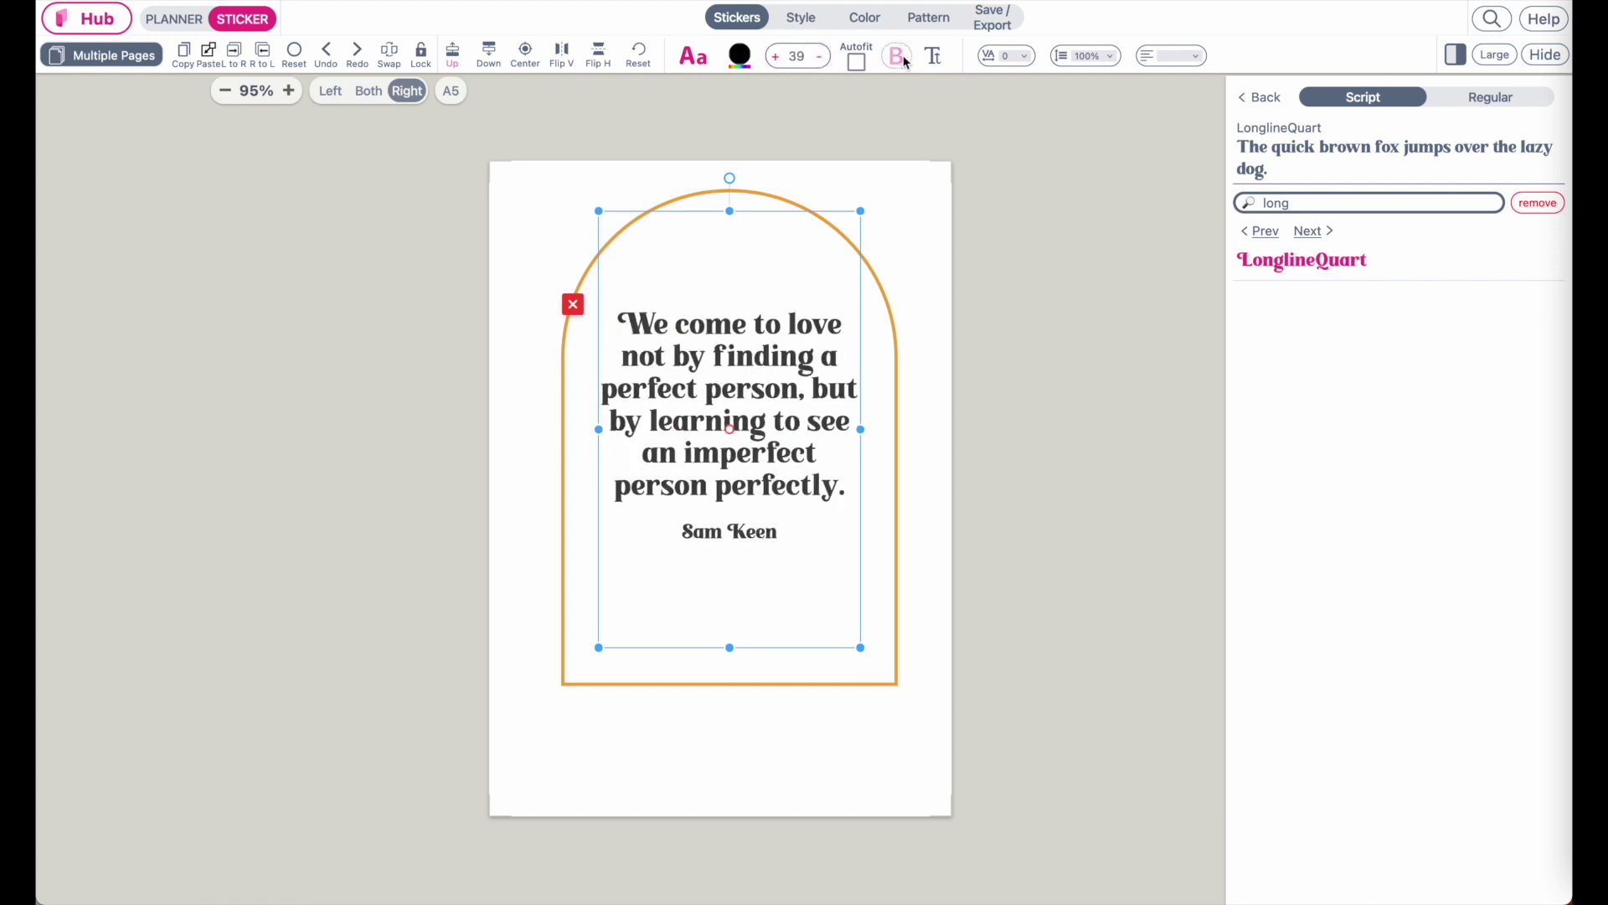
# Step: Colour the quote text dark green from the pencil swatches
pyautogui.click(738, 55)
pyautogui.click(714, 484)
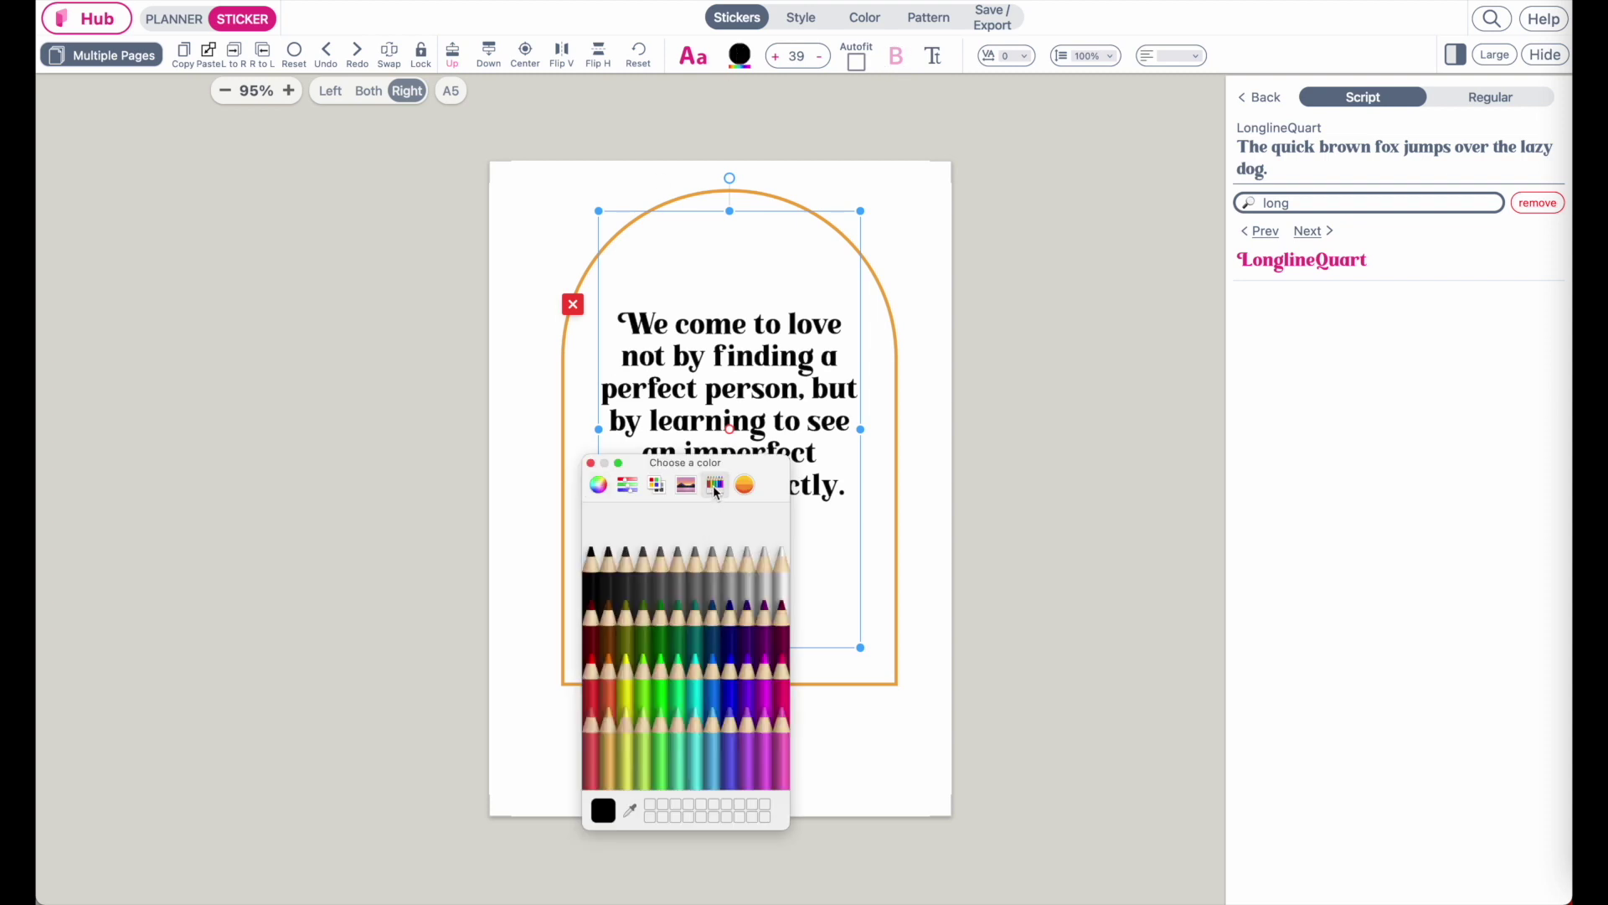
pyautogui.click(634, 611)
# Step: Back in the Orchard stickers, place an enlarged lemon branch sticker at the bottom-left
pyautogui.click(1008, 321)
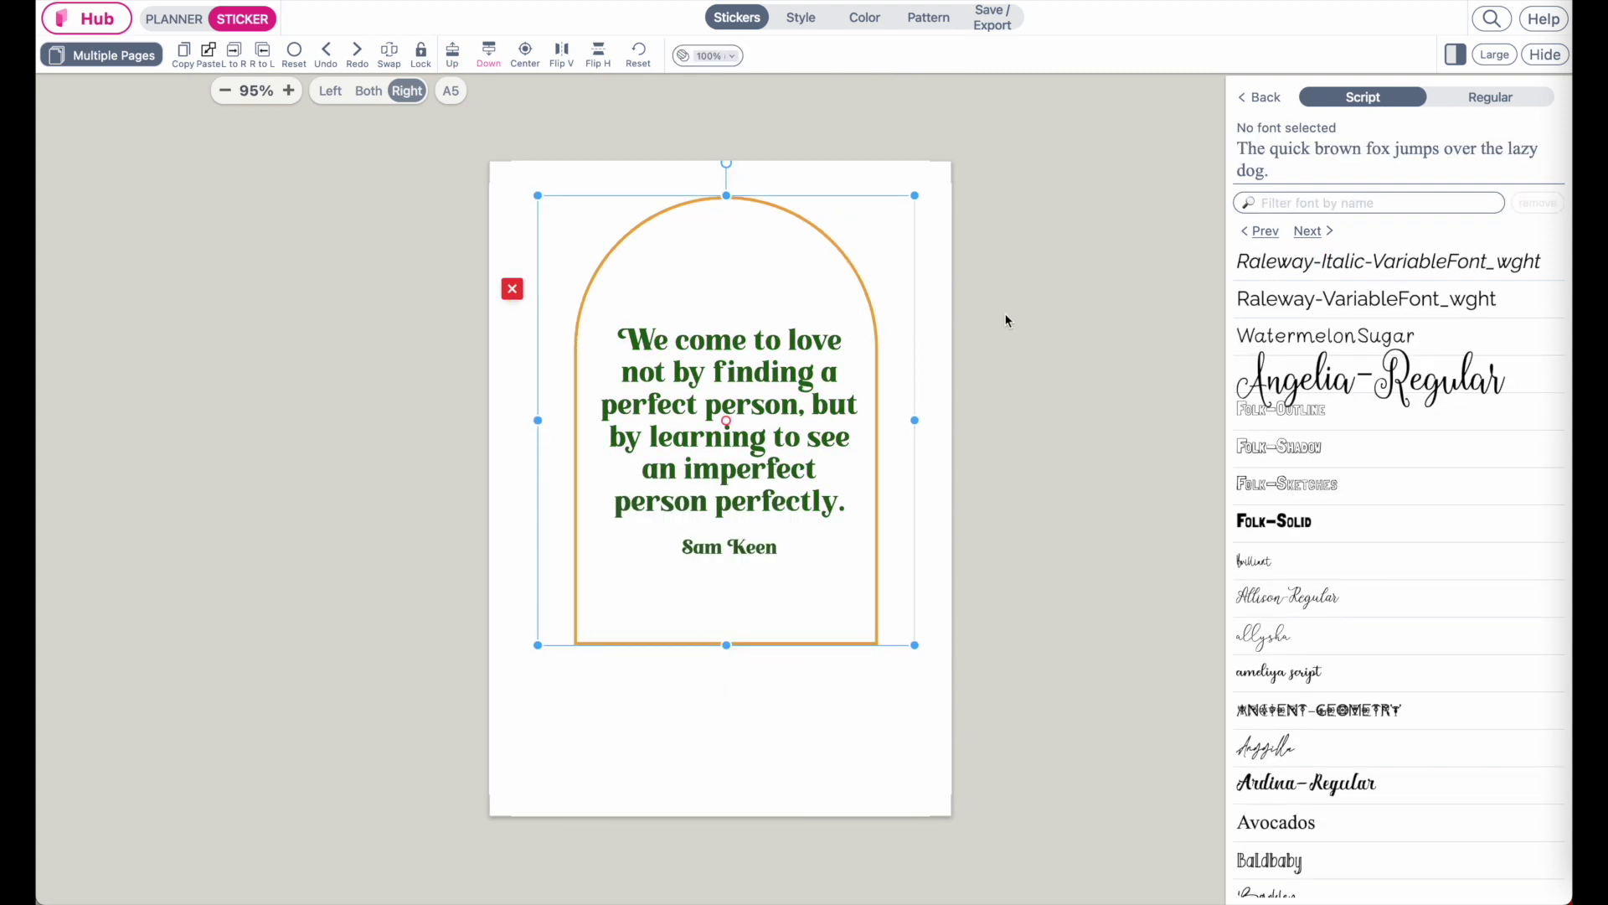
pyautogui.click(1261, 98)
pyautogui.click(1290, 101)
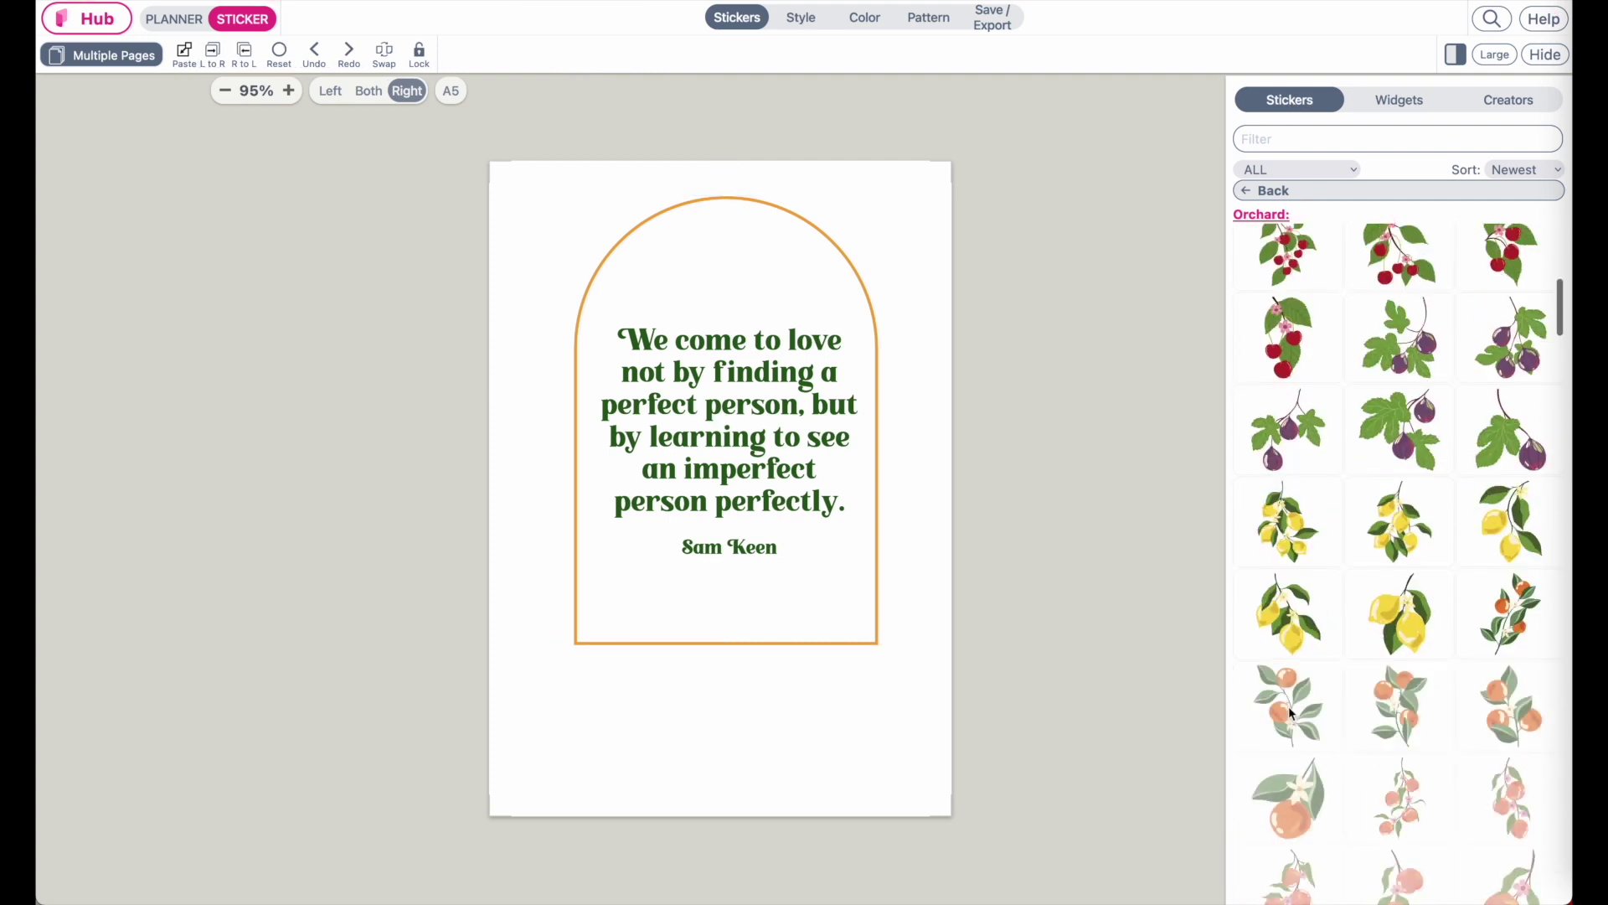
pyautogui.click(1287, 536)
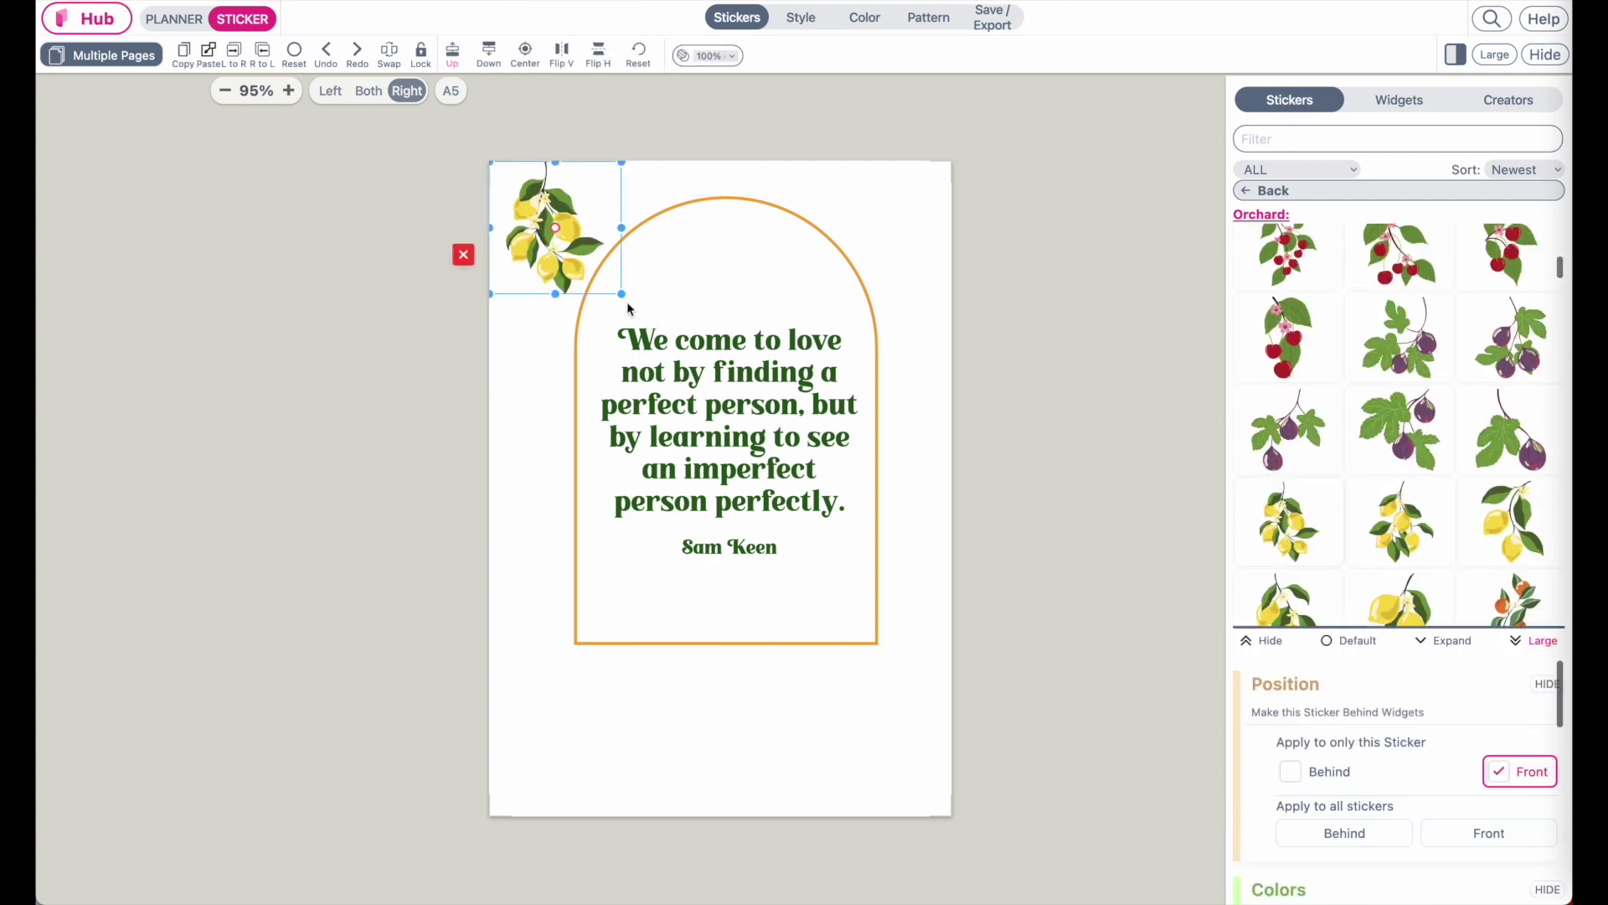
pyautogui.moveTo(621, 294); pyautogui.dragTo(609, 625)
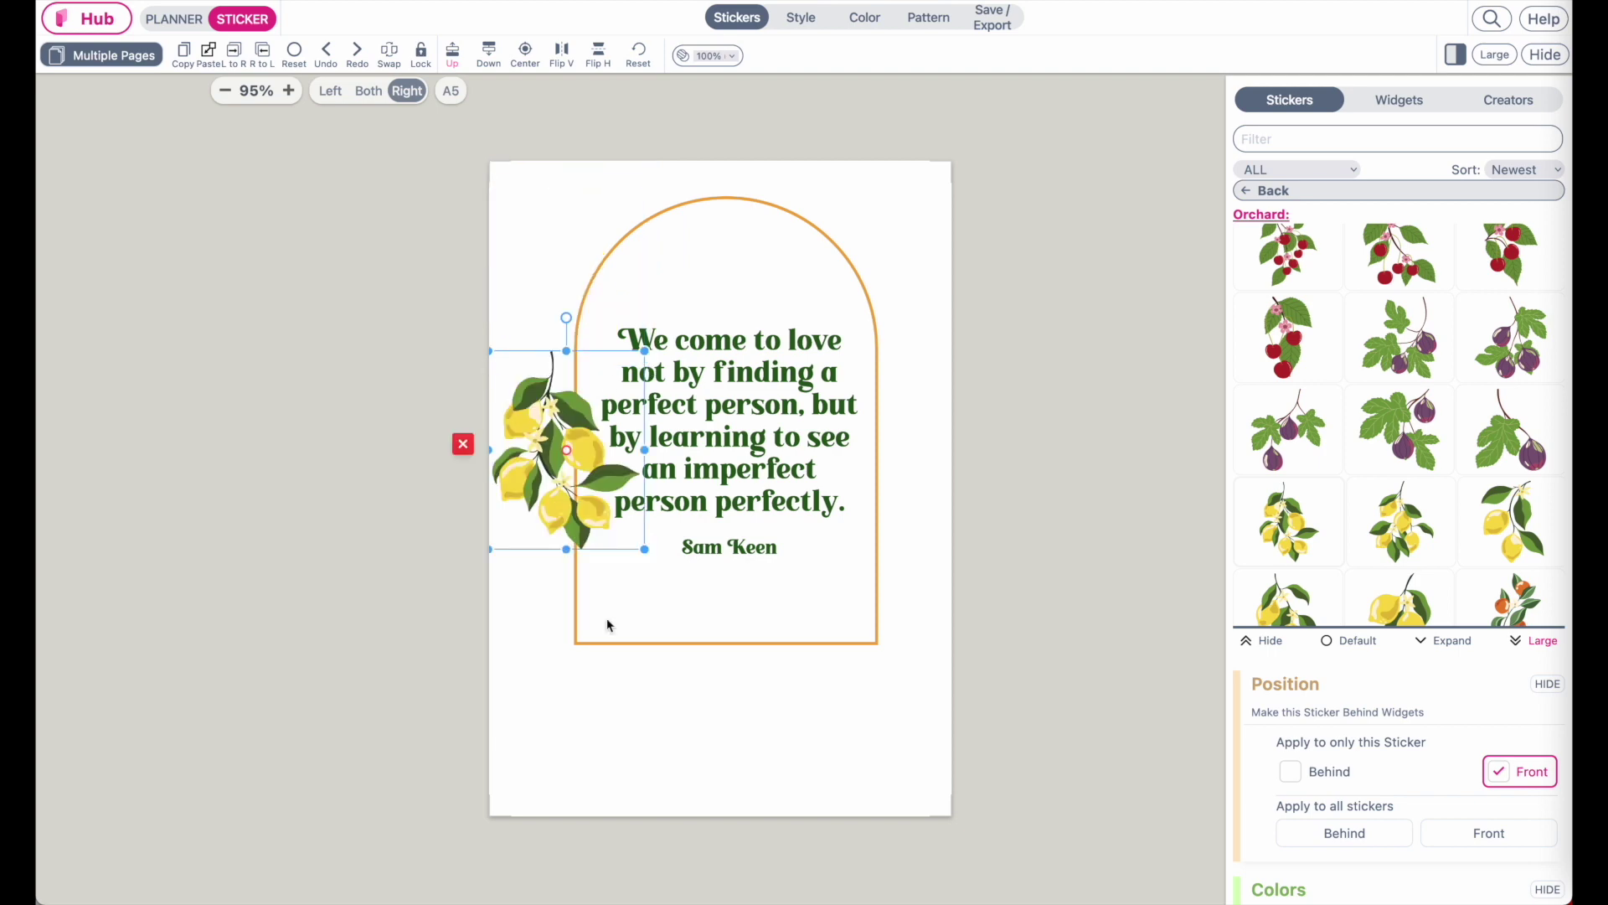
# Step: Add figs beside the lemons and a cherry sticker at the bottom-right
pyautogui.click(1291, 460)
pyautogui.moveTo(566, 220); pyautogui.dragTo(698, 719)
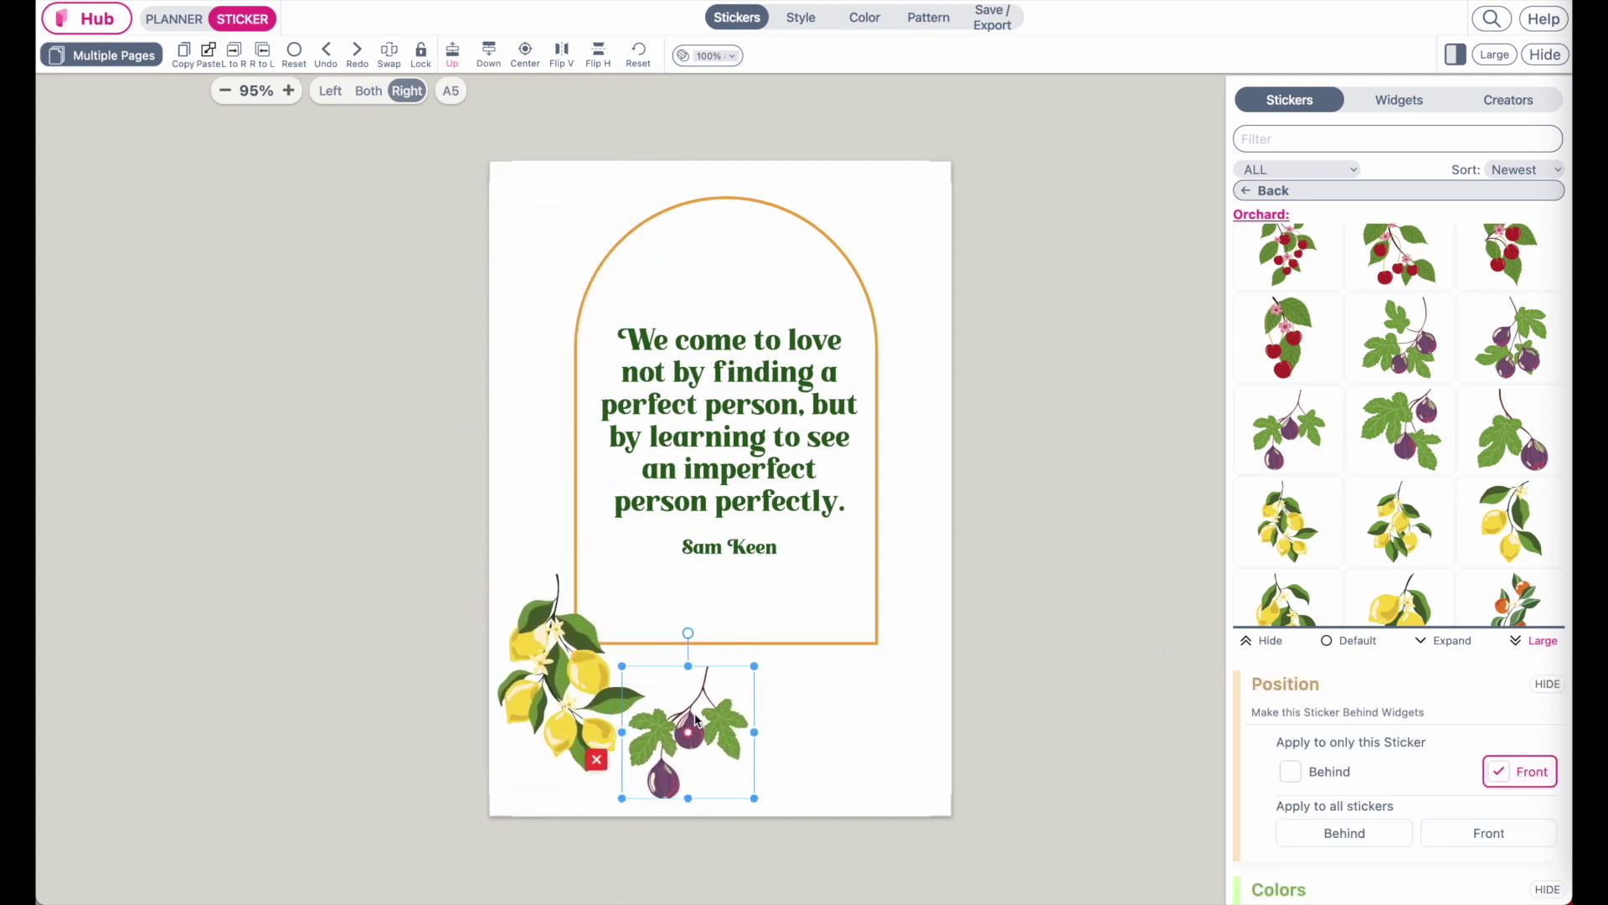
pyautogui.scroll(3, 1404, 447)
pyautogui.click(1407, 344)
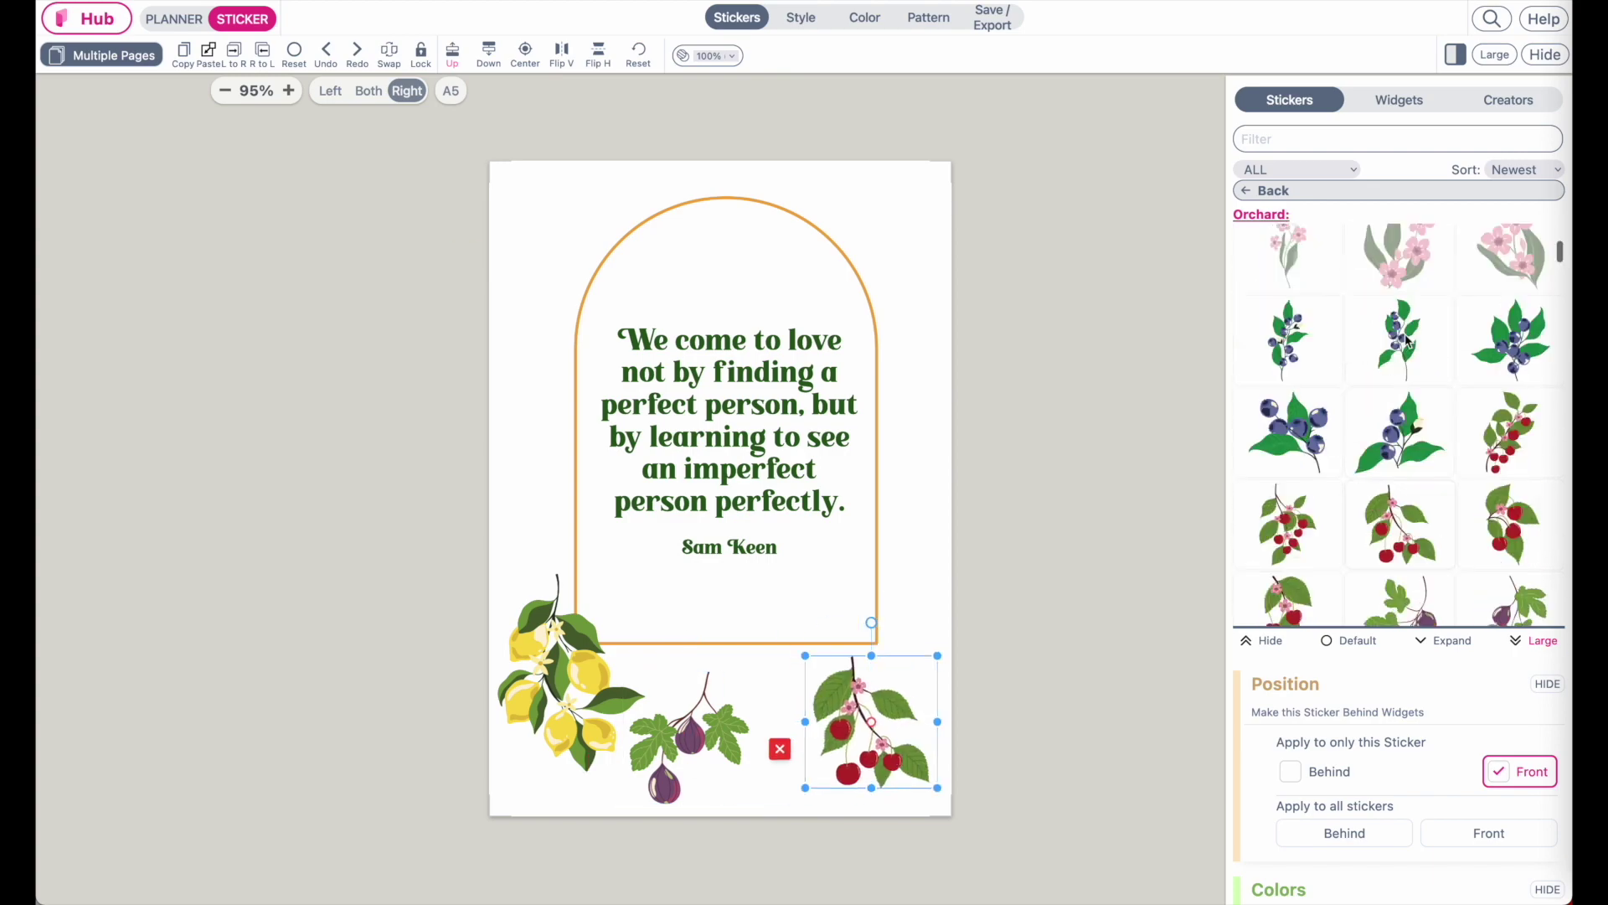
pyautogui.scroll(-10, 1407, 343)
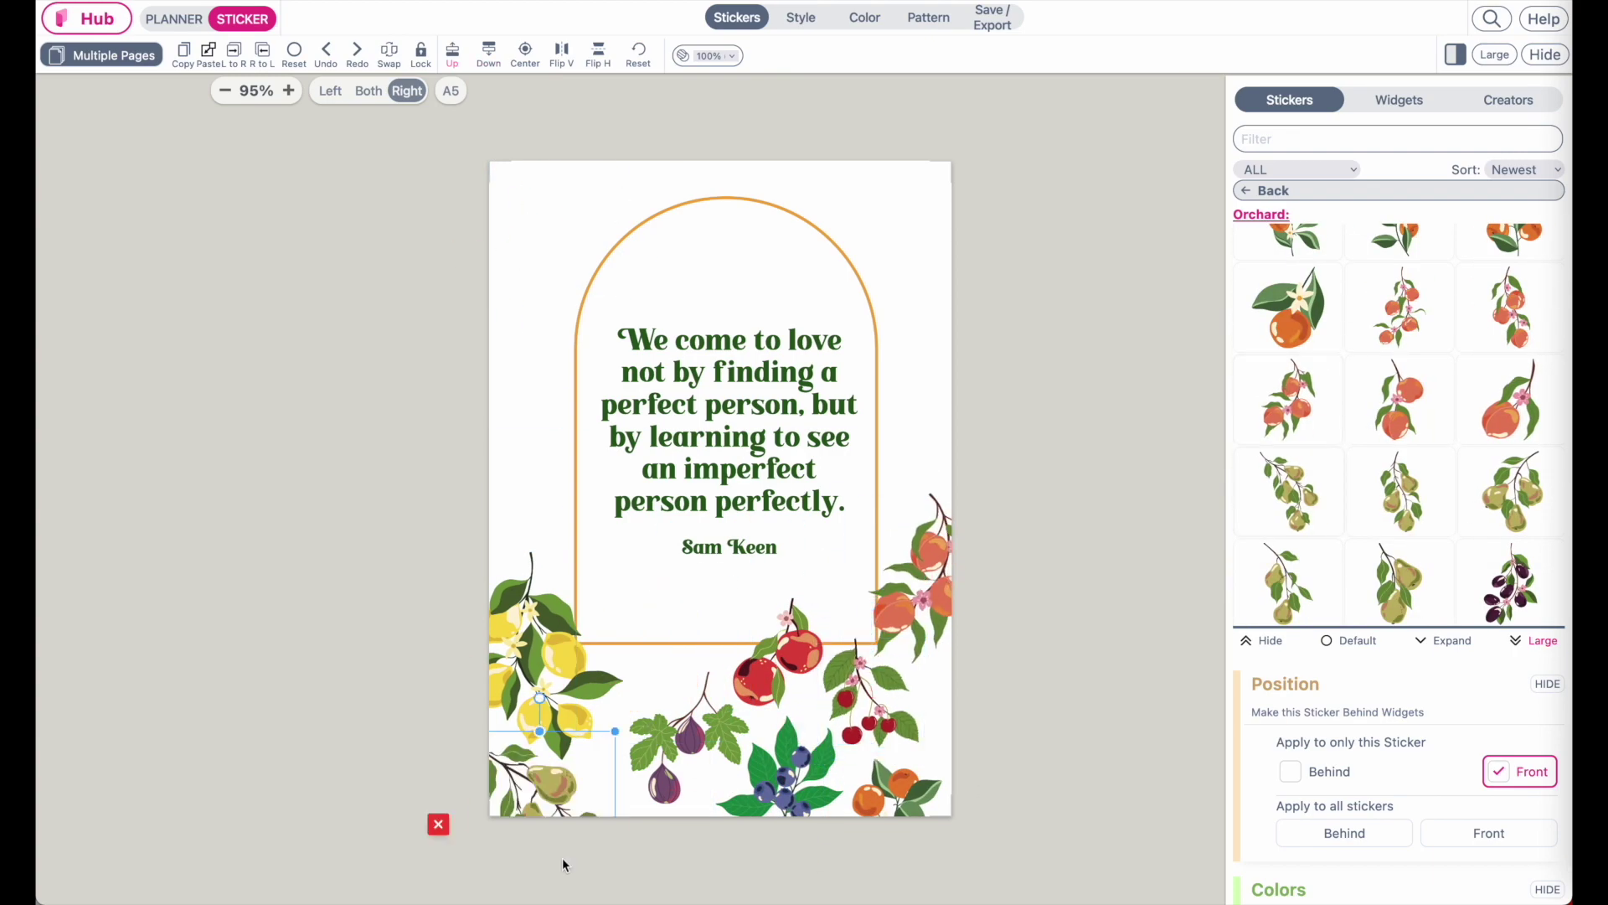